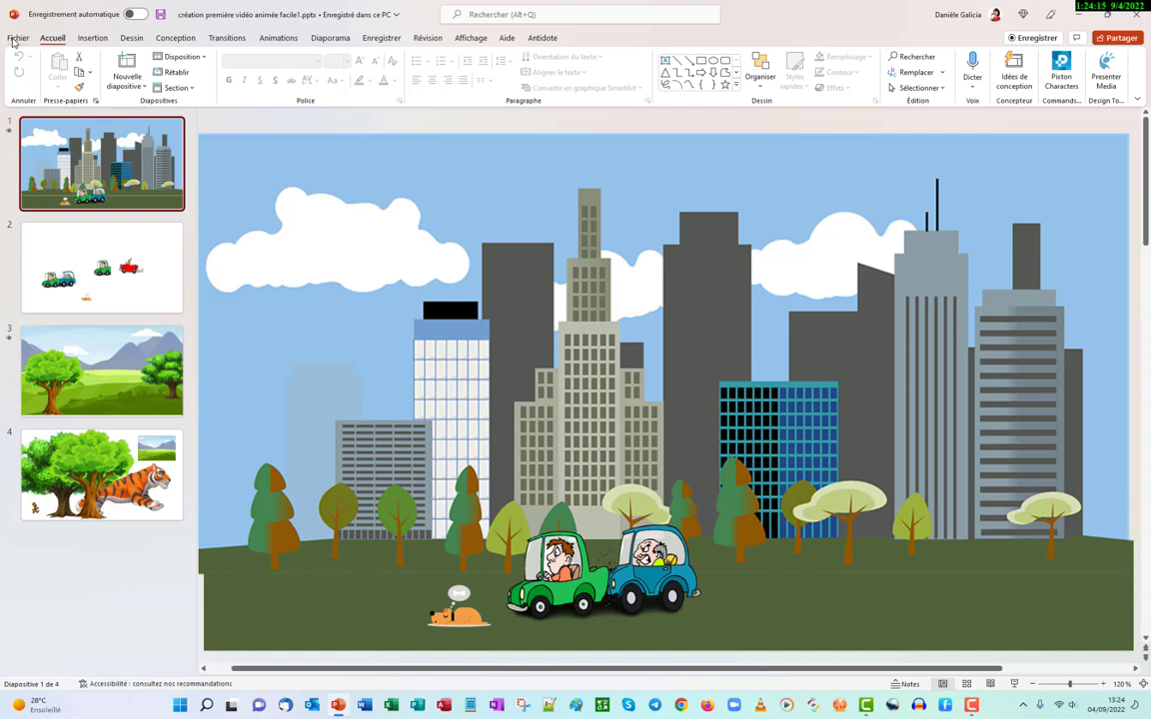
# Glance at the File page, then play the deck as a full-screen slideshow and exit it
pyautogui.click(17, 38)
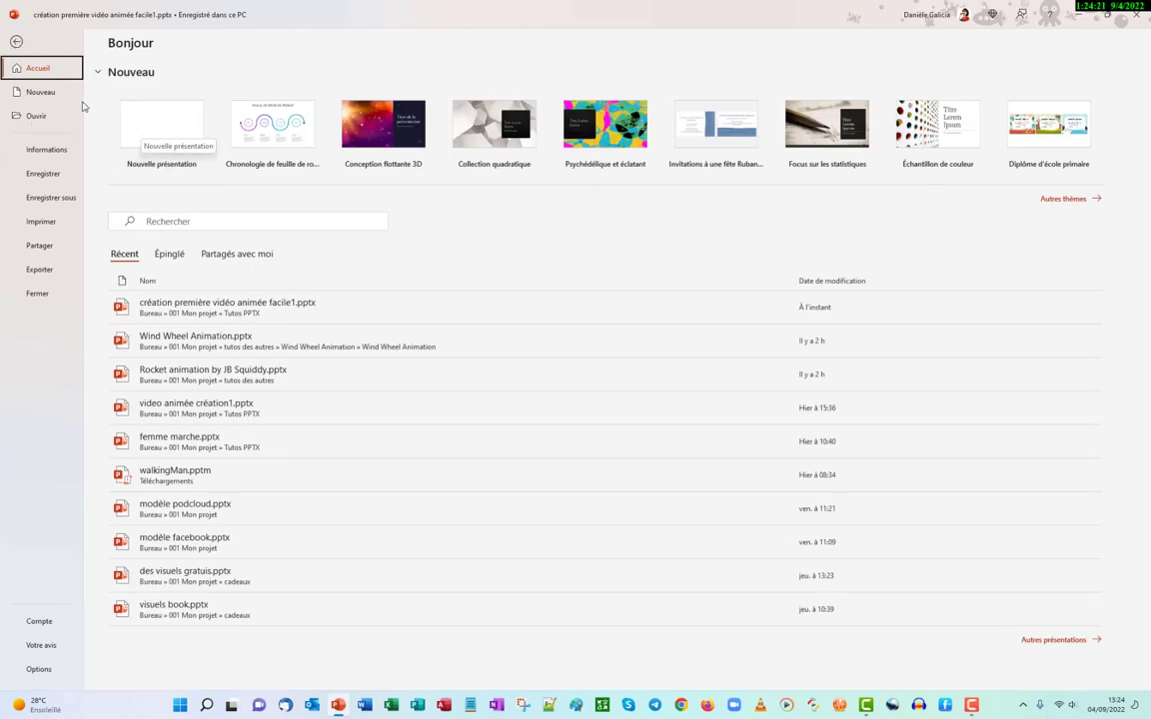
pyautogui.click(16, 43)
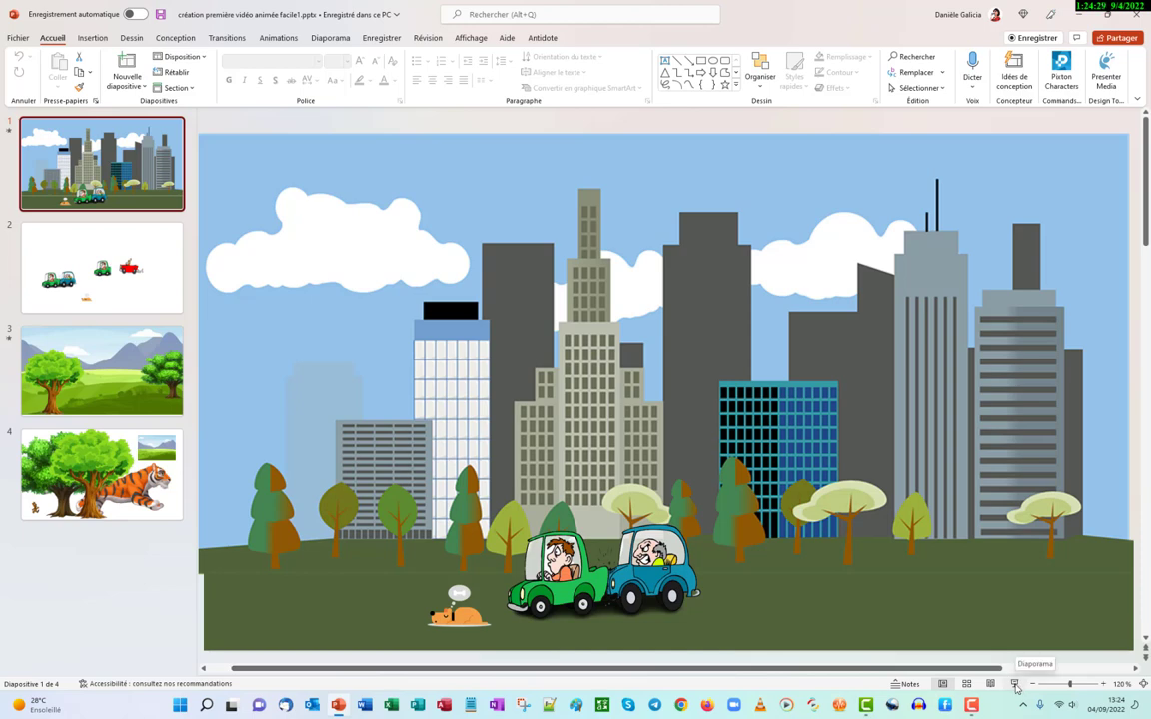
pyautogui.click(1014, 685)
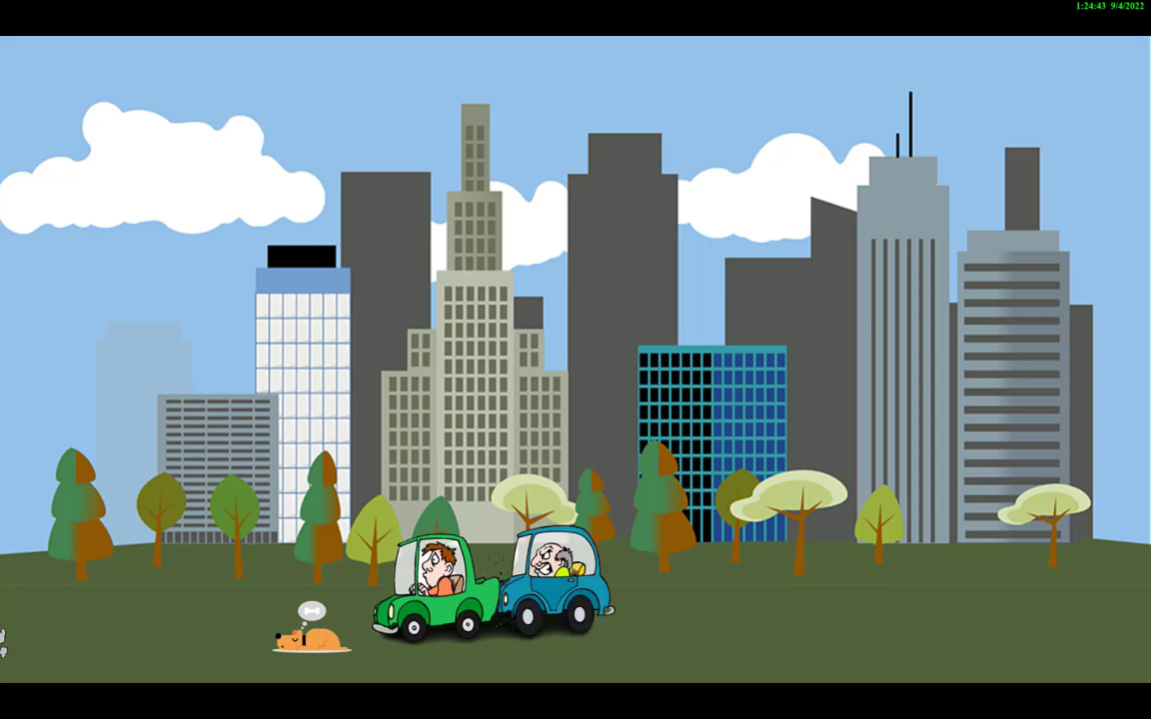
pyautogui.press('Escape')
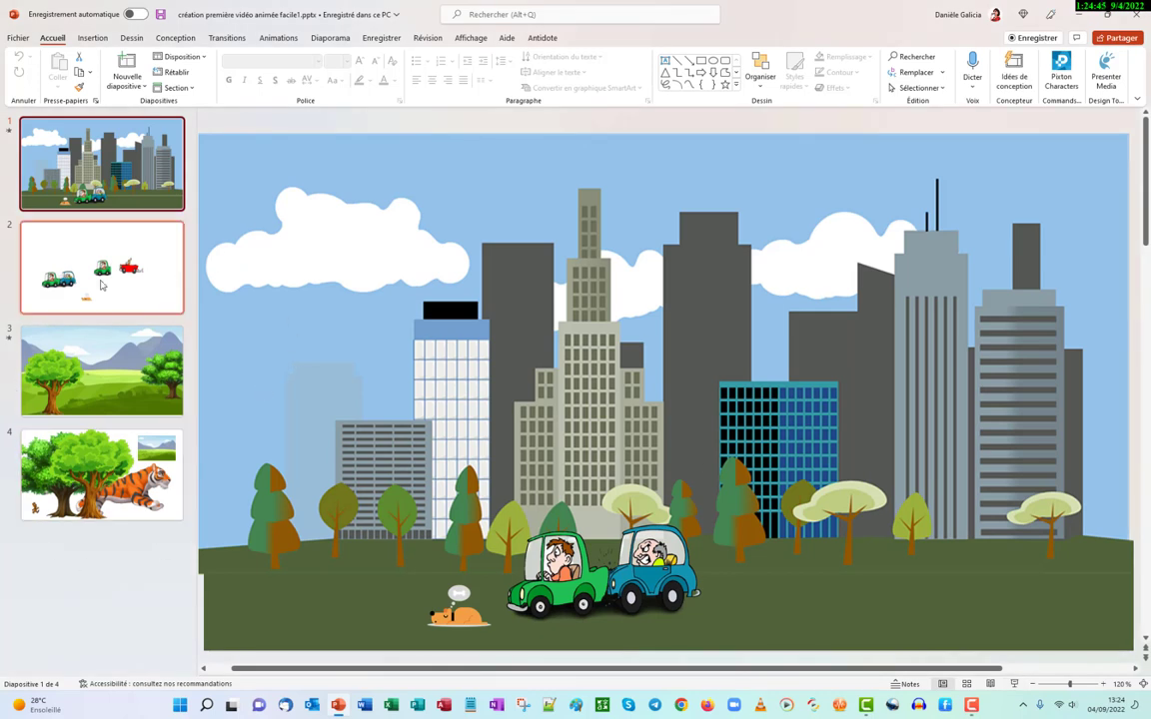
# Insert a new Blank layout slide after slide 2
pyautogui.click(101, 286)
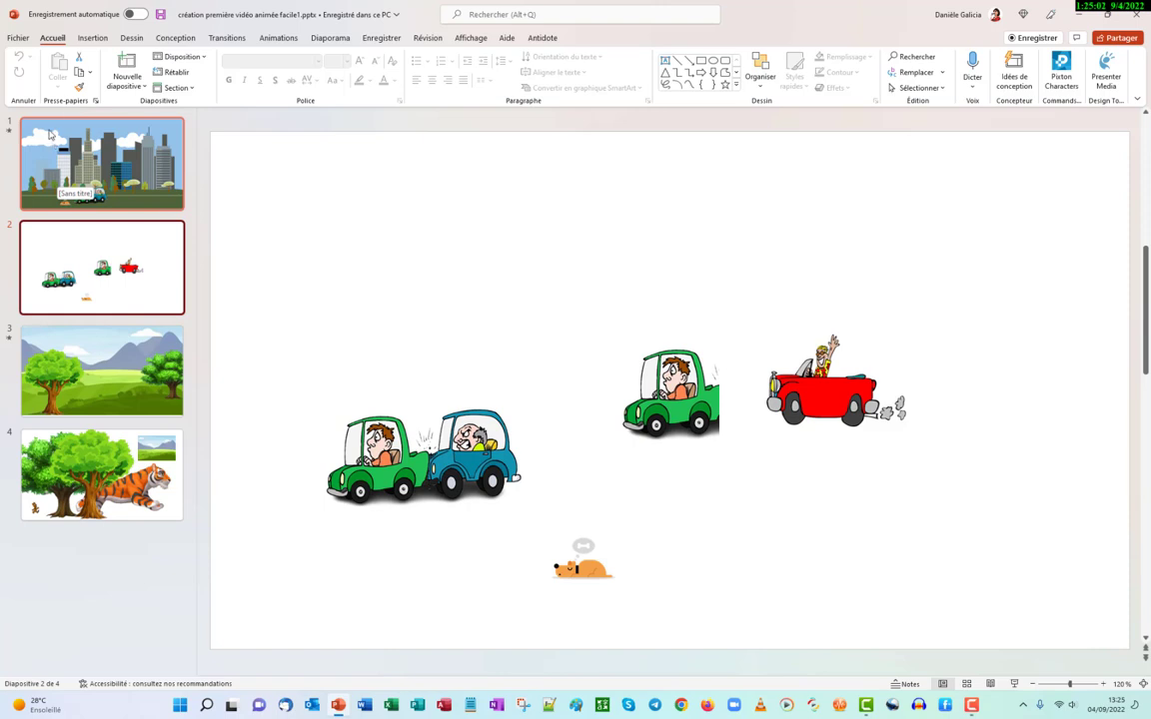
pyautogui.click(92, 39)
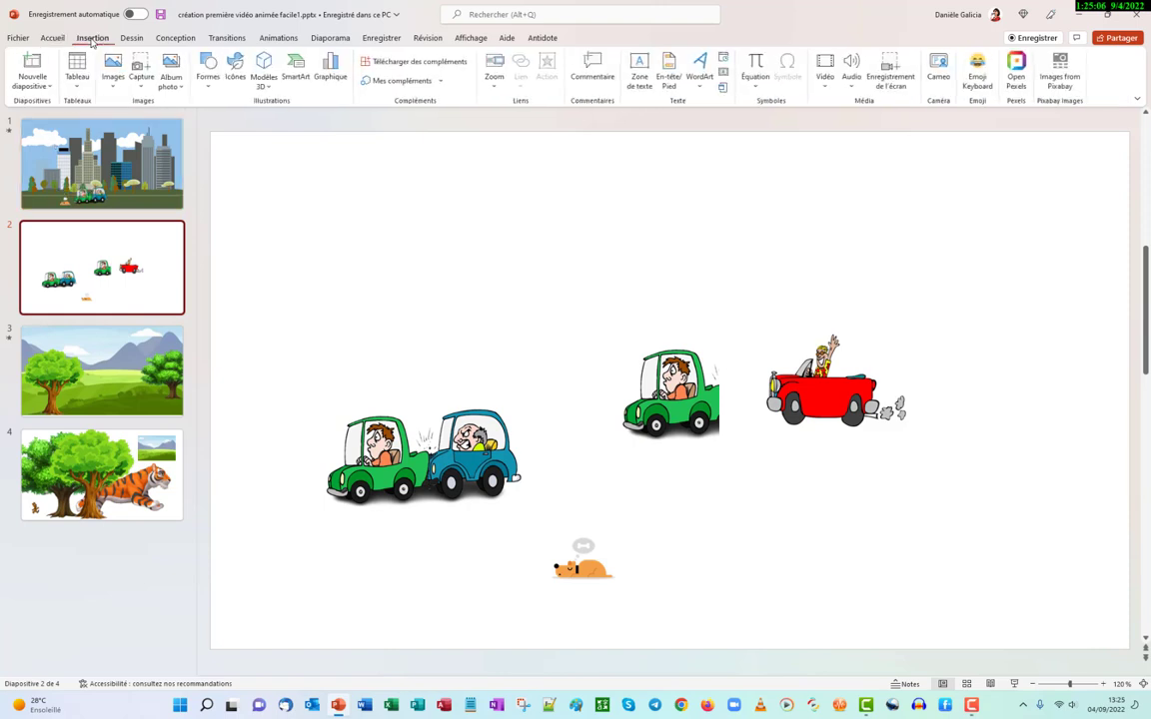
pyautogui.click(33, 82)
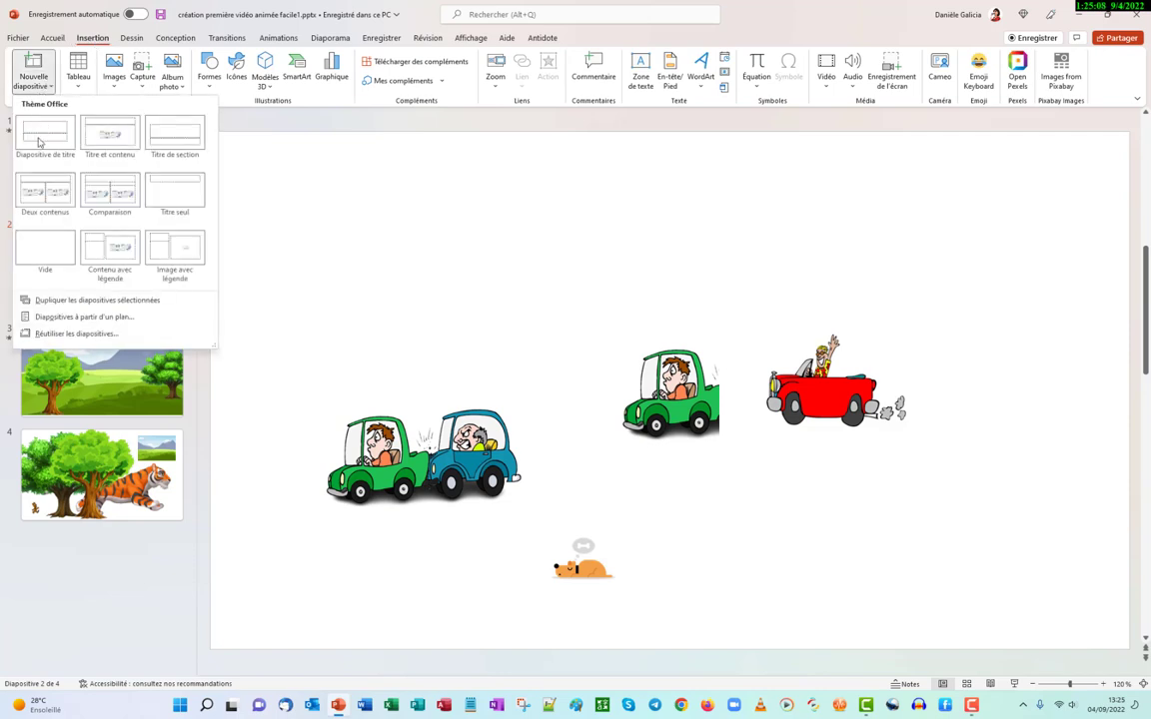
pyautogui.click(30, 242)
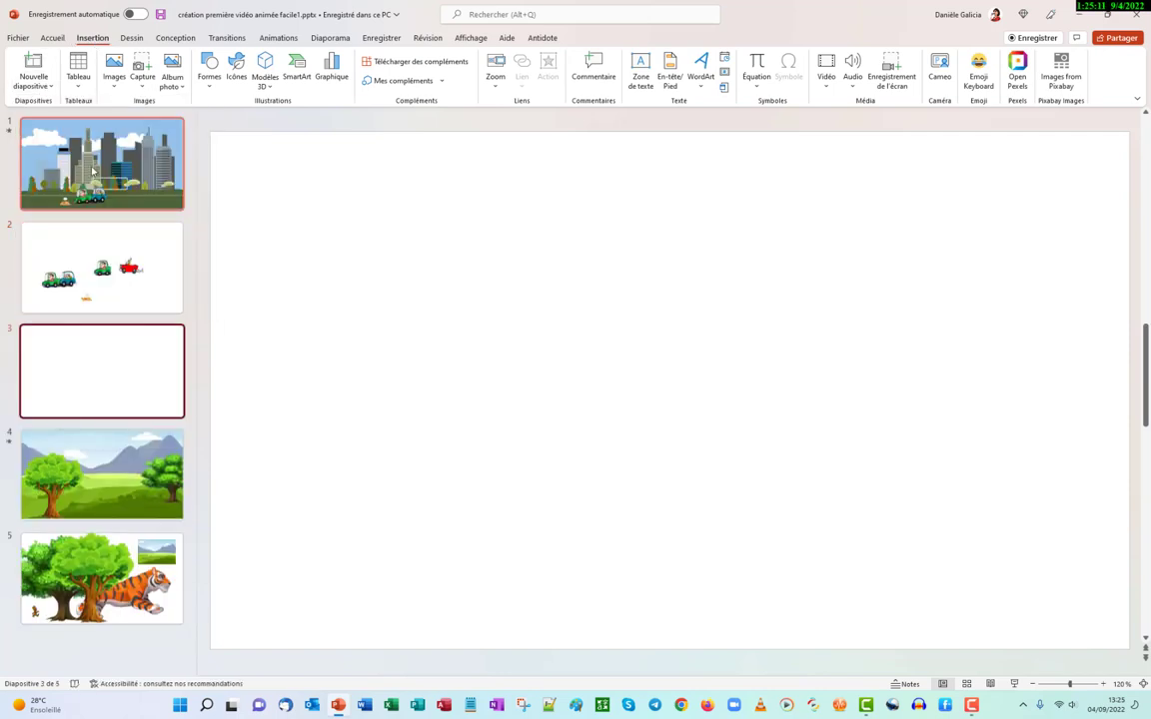
# Copy the city scene picture from slide 1 and go to the new slide 3
pyautogui.click(93, 172)
pyautogui.click(287, 162)
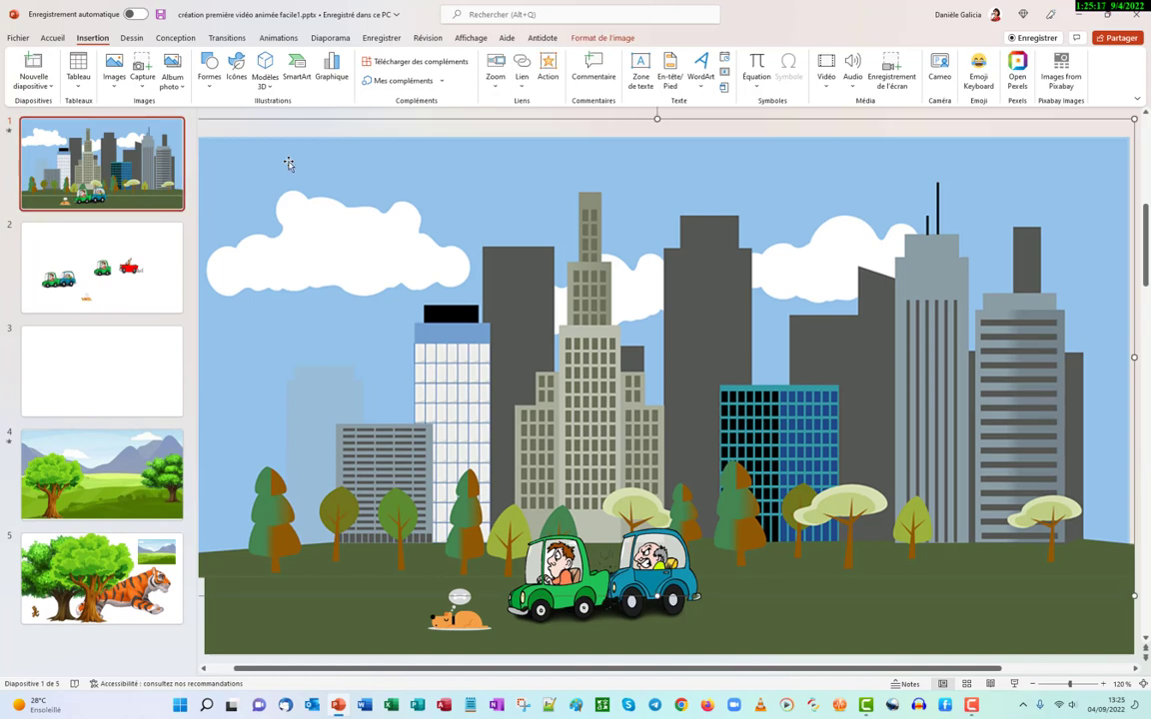
pyautogui.rightClick(288, 161)
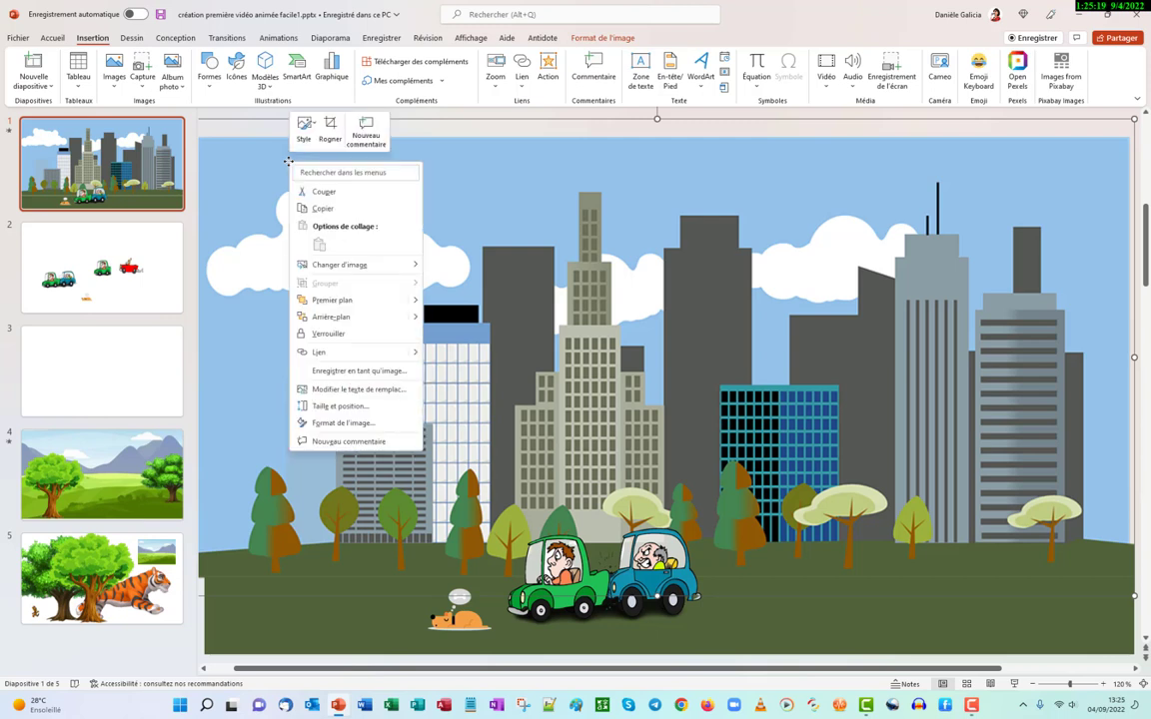
pyautogui.click(322, 208)
pyautogui.click(97, 326)
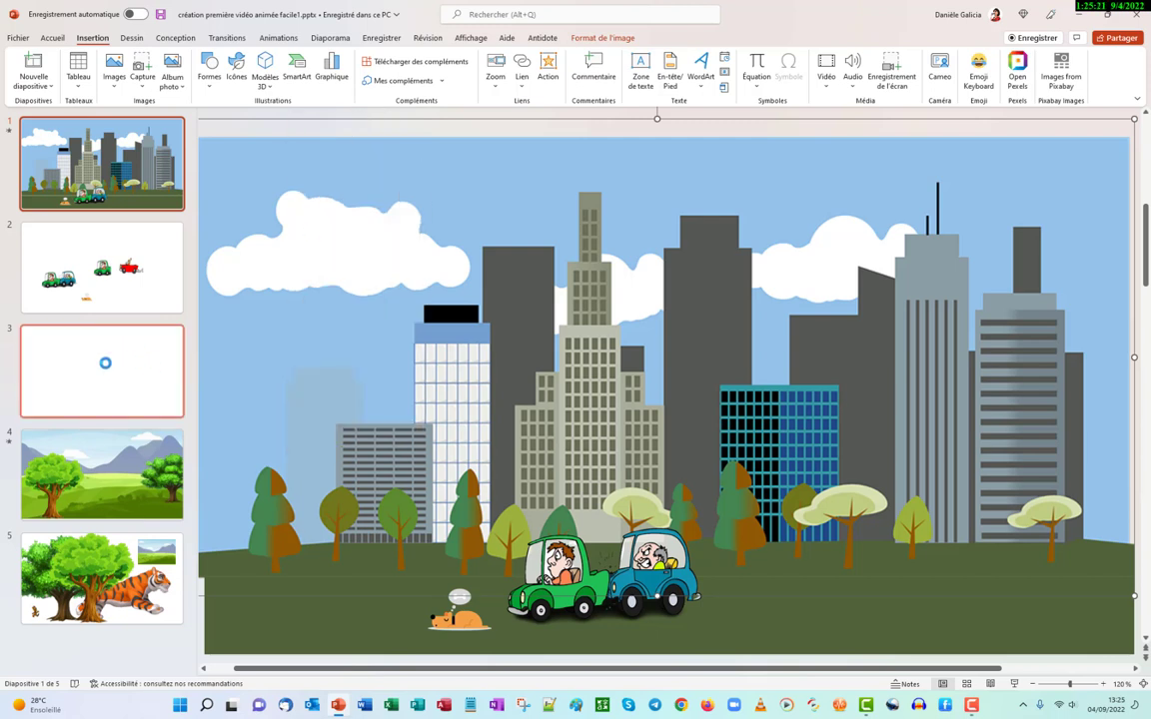
# Paste the city picture on slide 3, align it to the top, and stretch it to 34,33 × 17,17 cm
pyautogui.rightClick(327, 208)
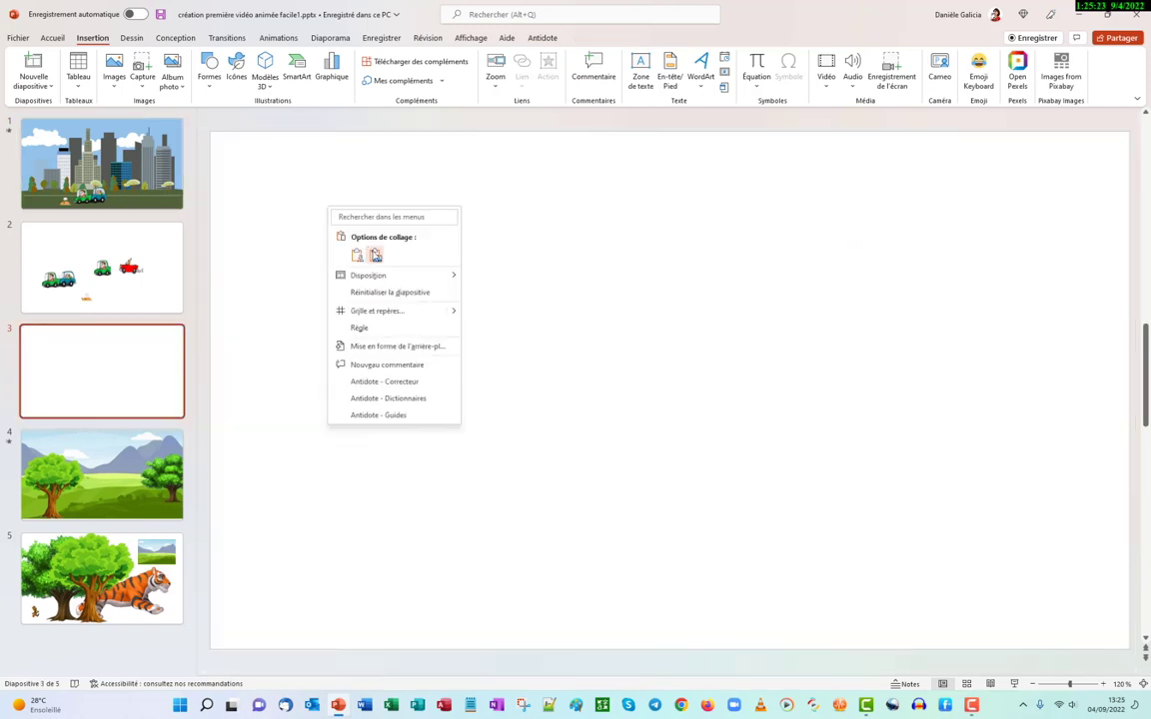
pyautogui.click(291, 257)
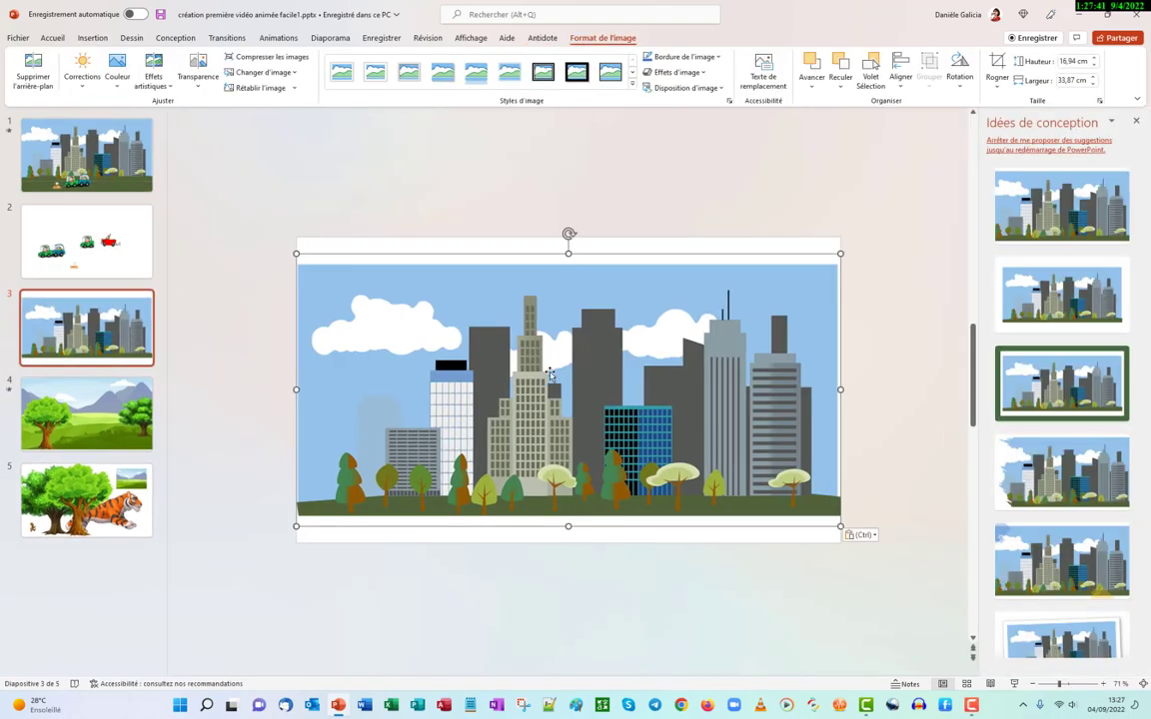
pyautogui.moveTo(549, 372); pyautogui.dragTo(549, 345)
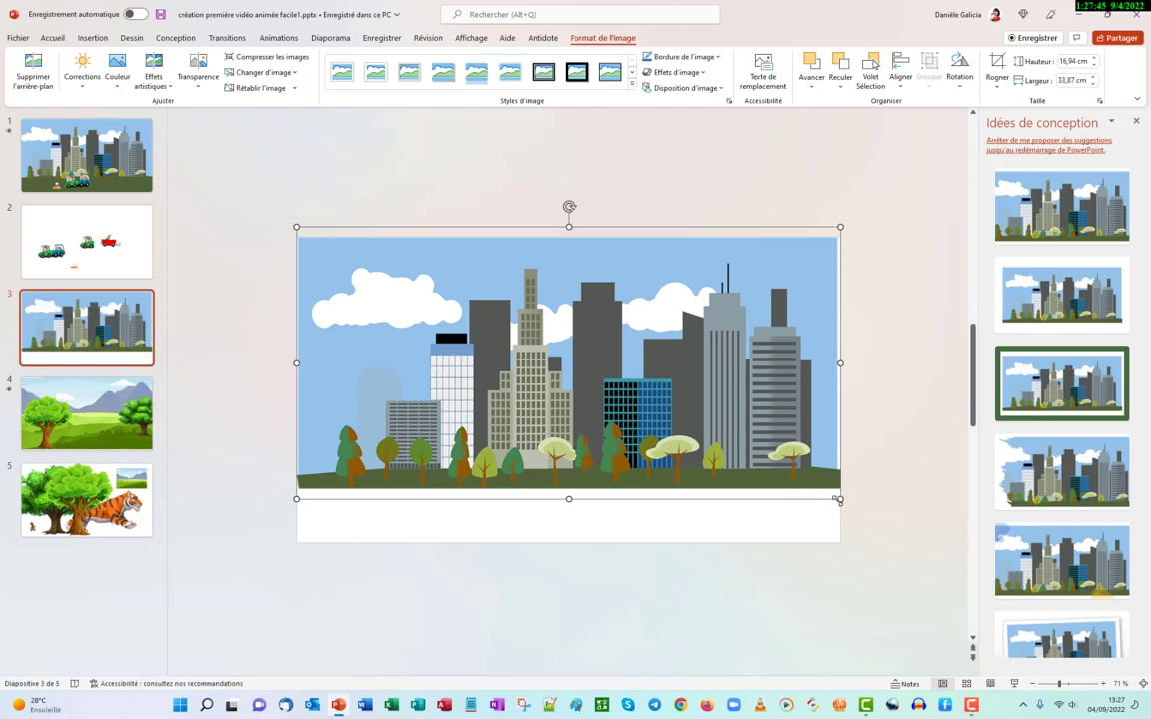
pyautogui.moveTo(839, 499); pyautogui.dragTo(847, 503)
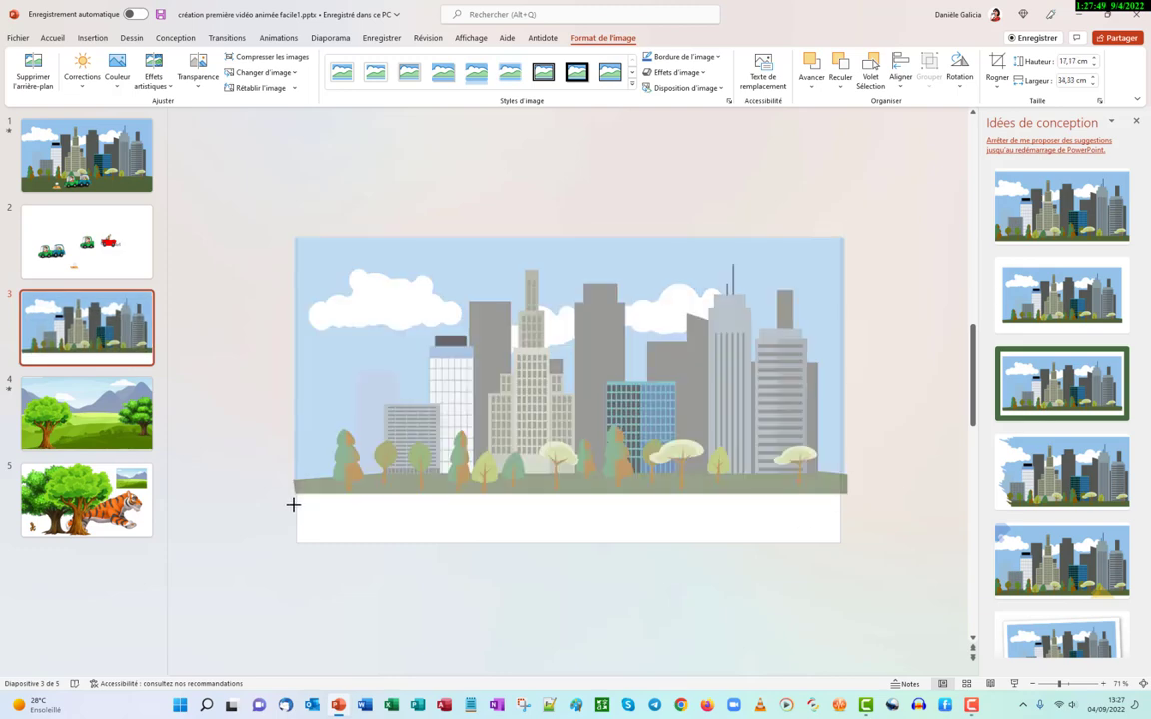
pyautogui.moveTo(295, 504); pyautogui.dragTo(291, 506)
pyautogui.click(361, 169)
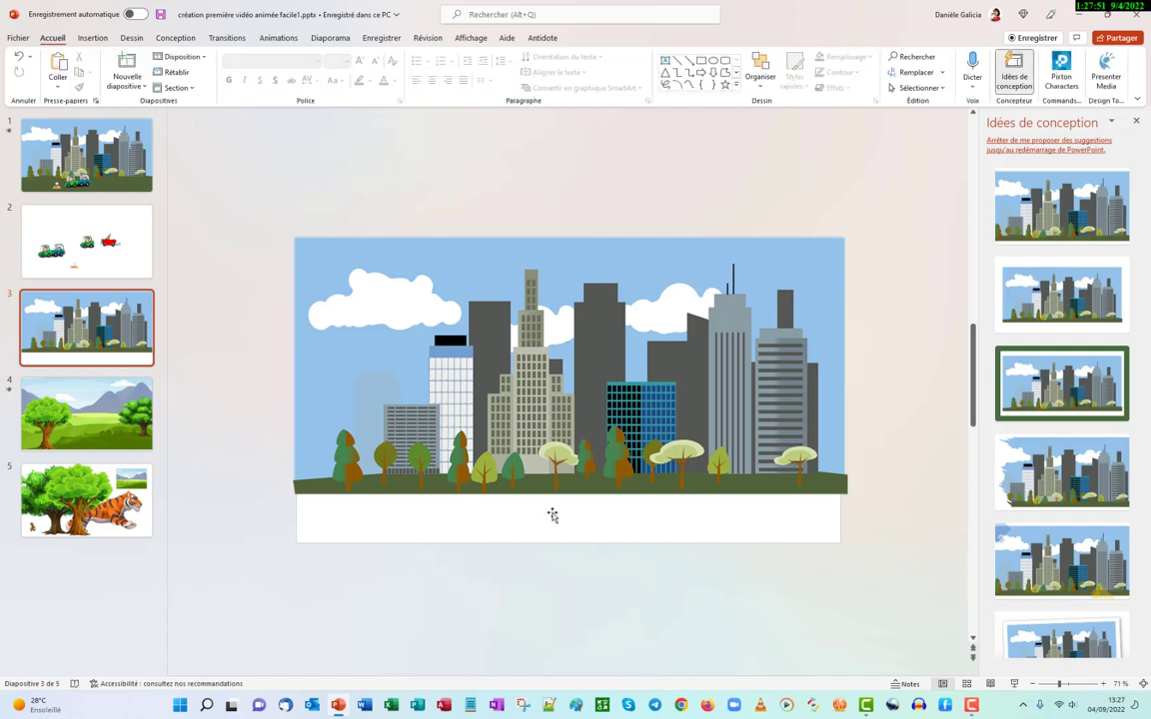
# Draw a rectangle across the white strip at the bottom of slide 3
pyautogui.click(93, 38)
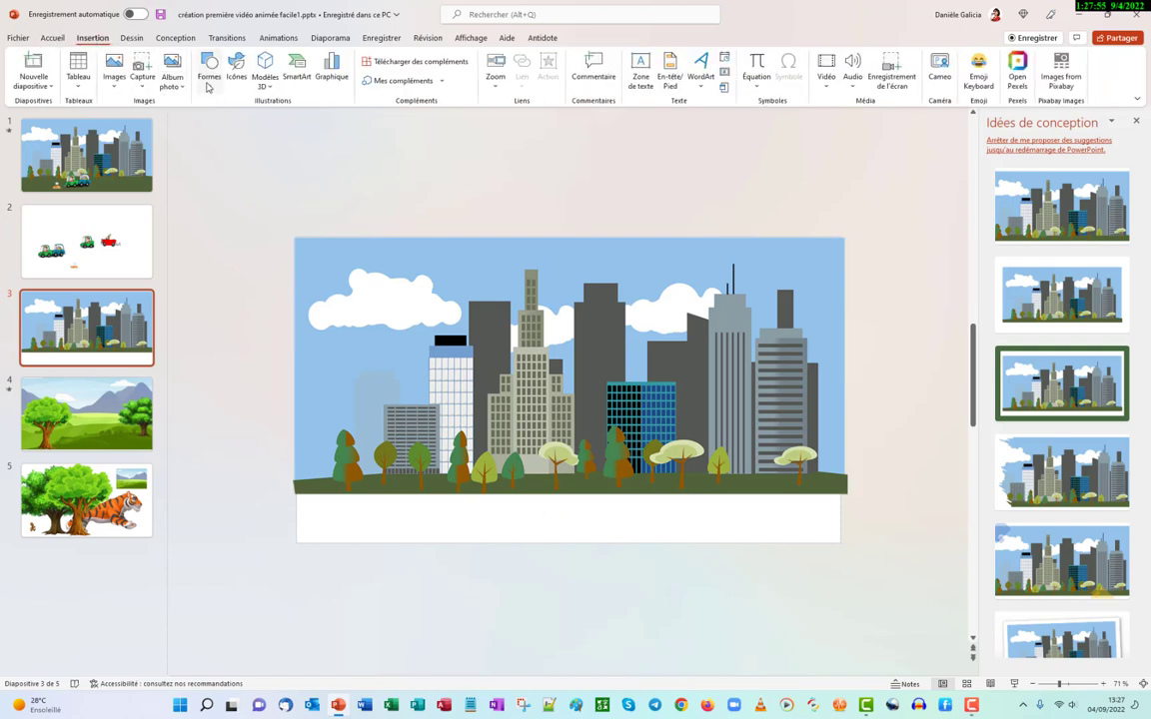
pyautogui.click(209, 89)
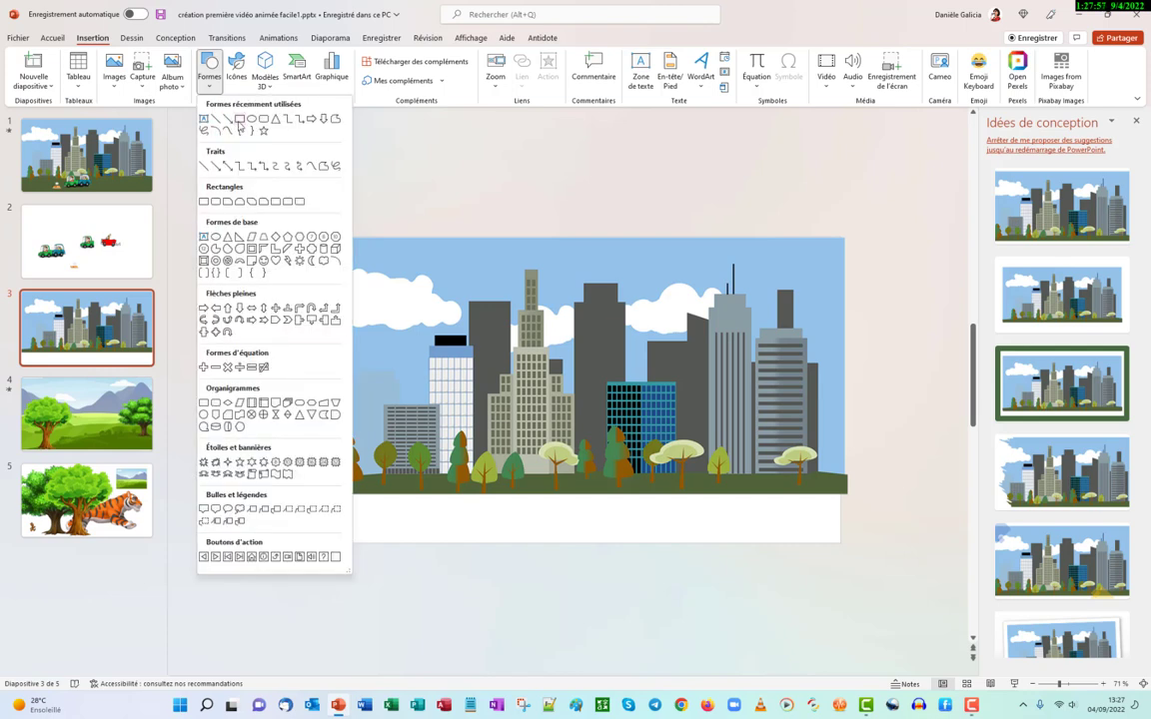
pyautogui.click(207, 116)
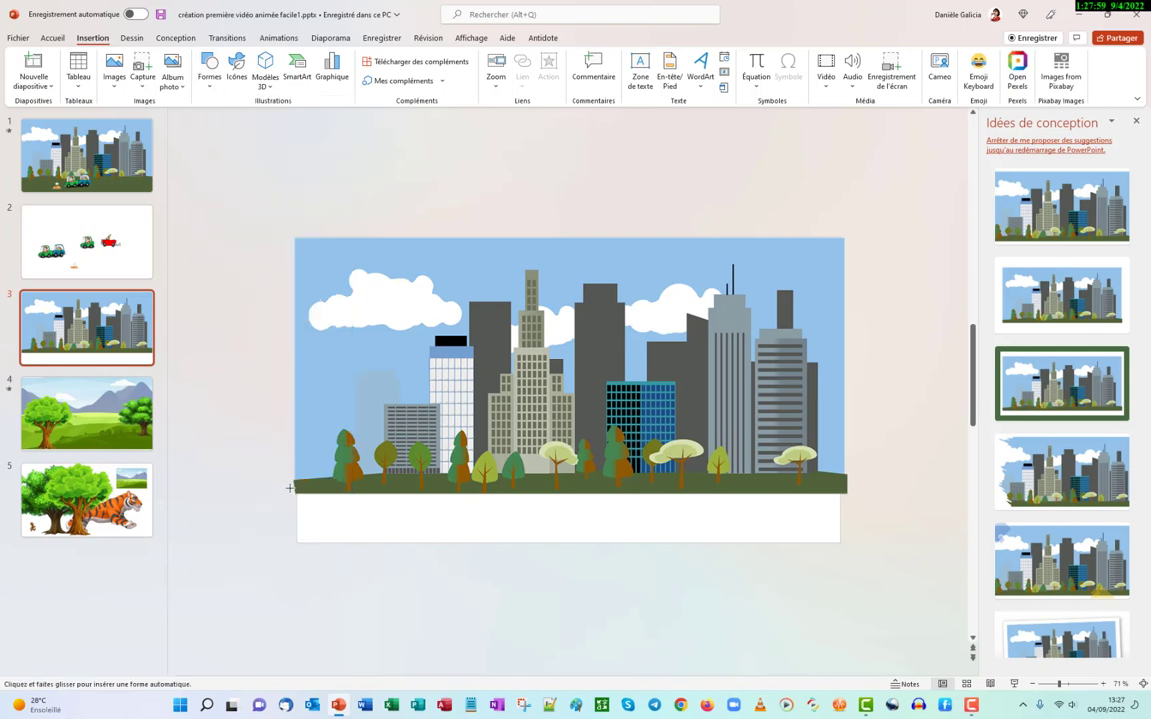
pyautogui.moveTo(289, 488); pyautogui.dragTo(845, 542)
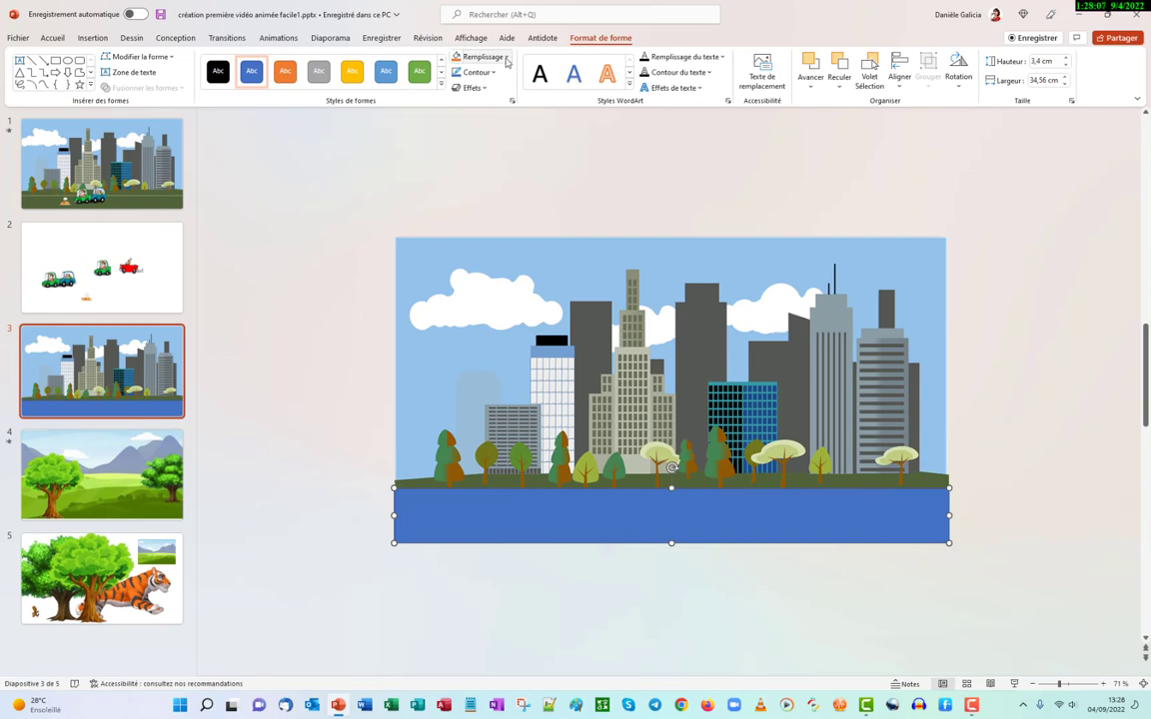
# Fill the rectangle with the picture's olive-green ground colour via the eyedropper and remove its outline
pyautogui.click(506, 62)
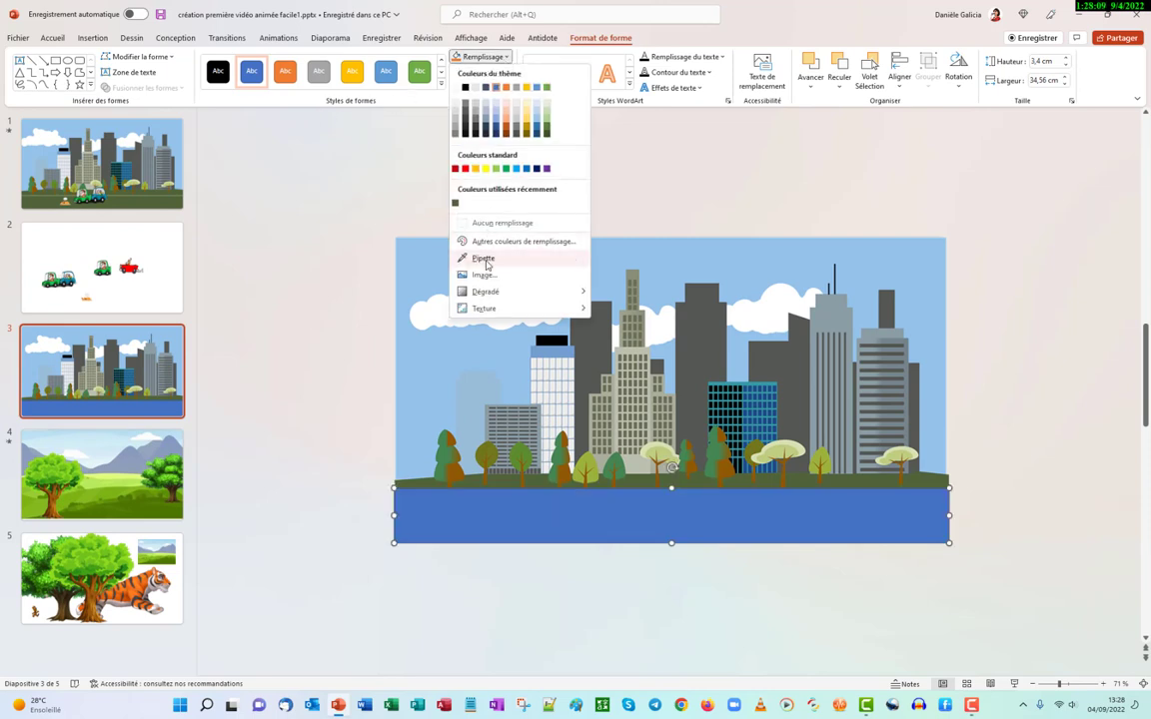
pyautogui.click(486, 261)
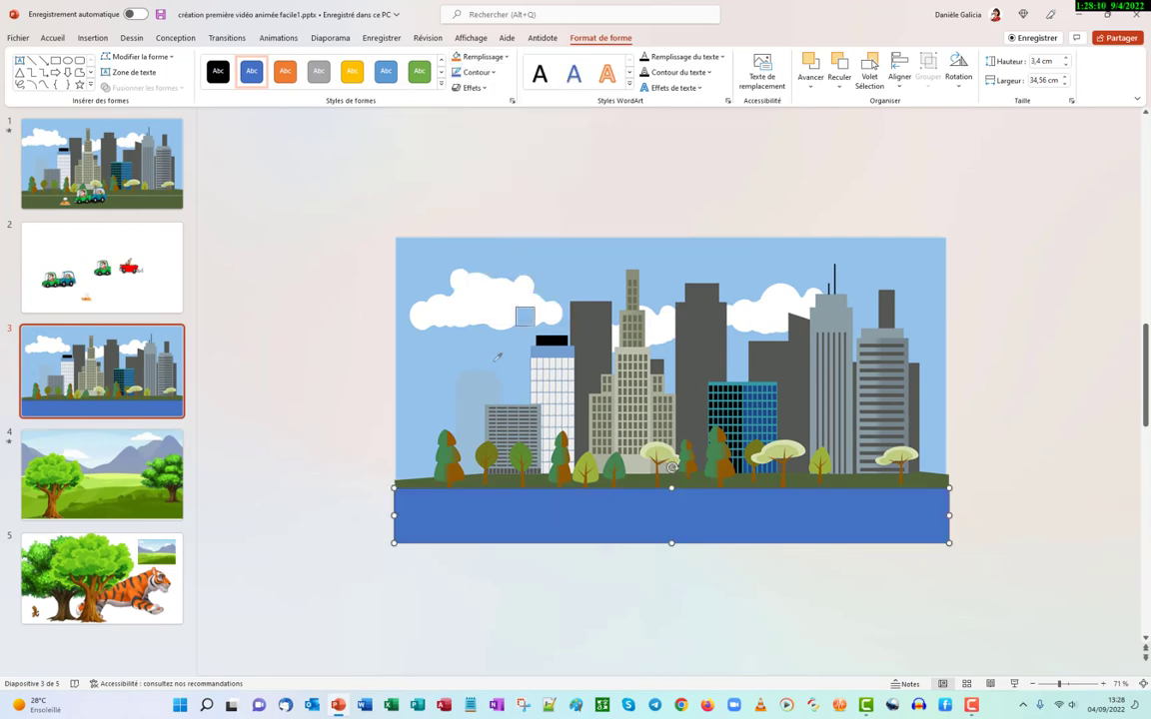
pyautogui.click(468, 481)
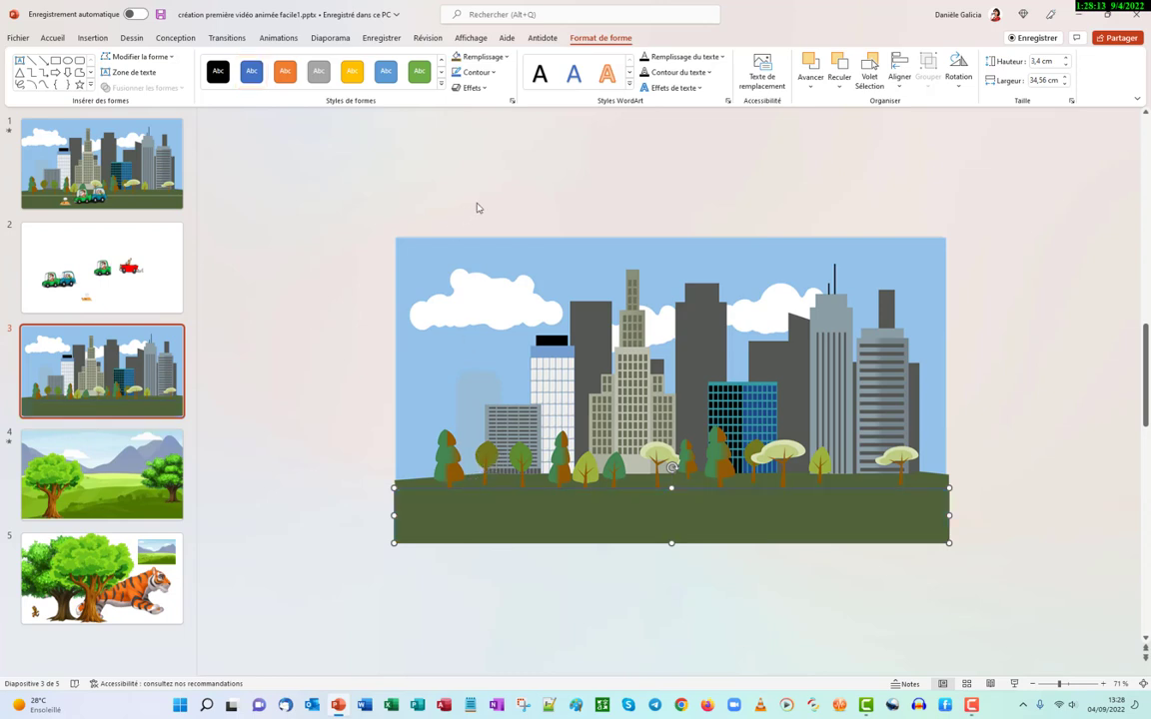
pyautogui.click(475, 72)
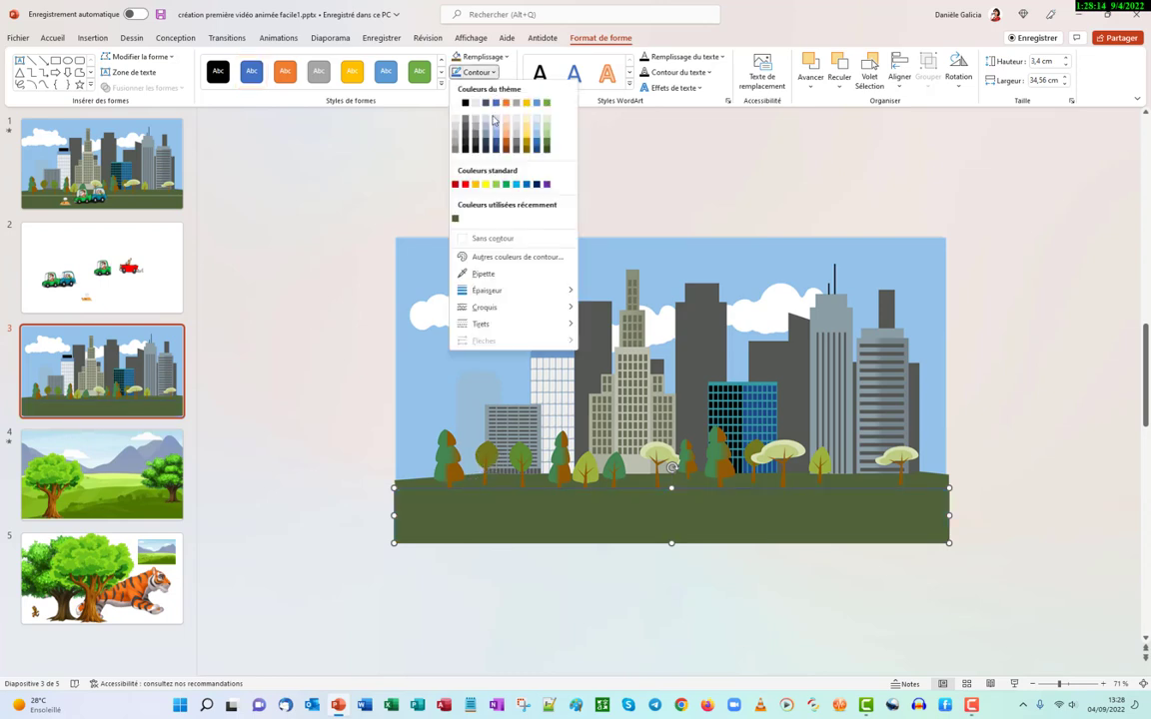
pyautogui.click(485, 239)
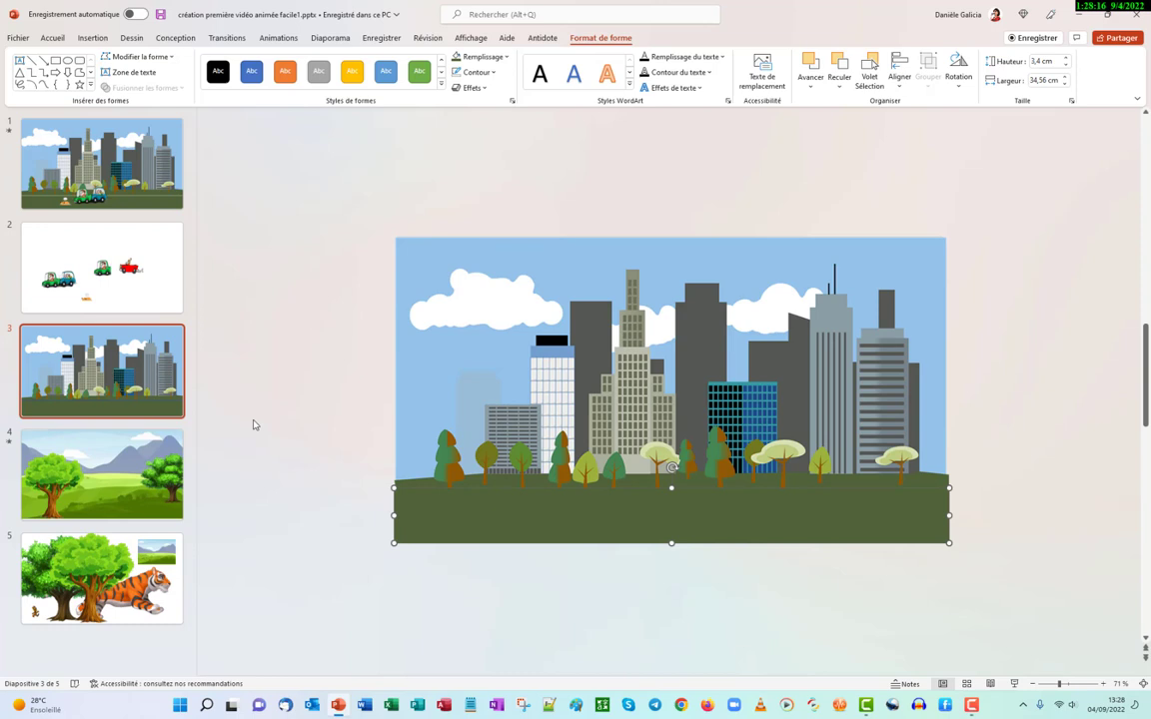
pyautogui.click(488, 627)
pyautogui.click(544, 529)
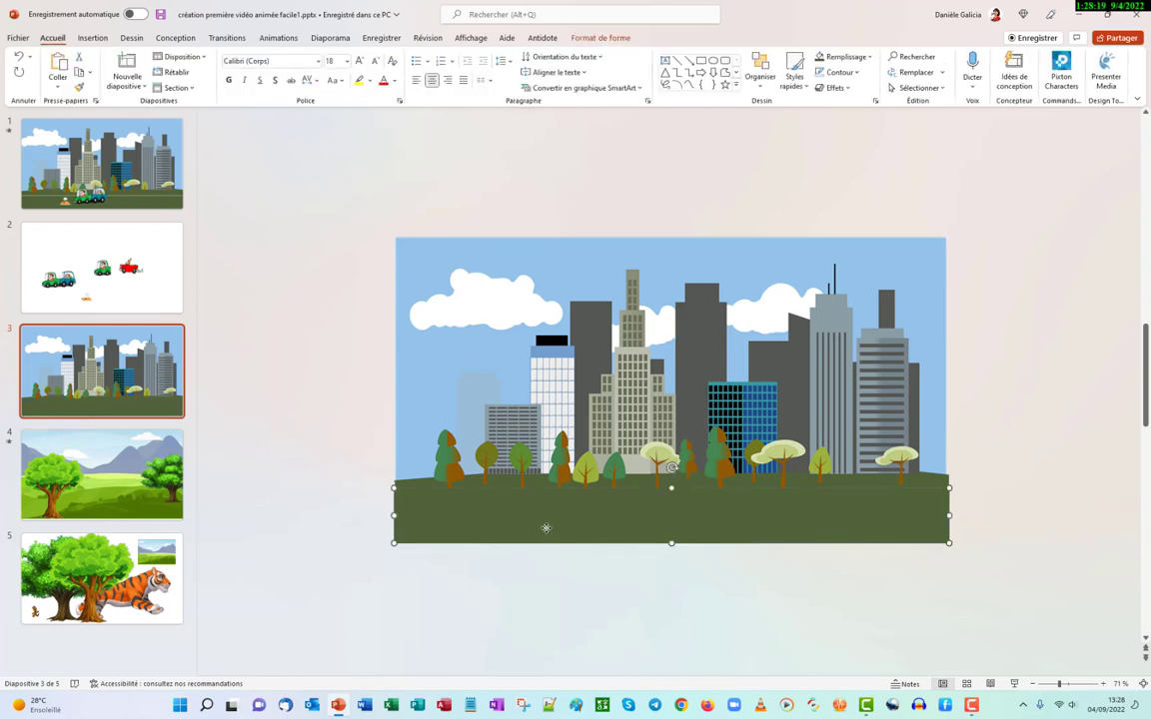
# Send the green ground rectangle one layer backward
pyautogui.rightClick(545, 528)
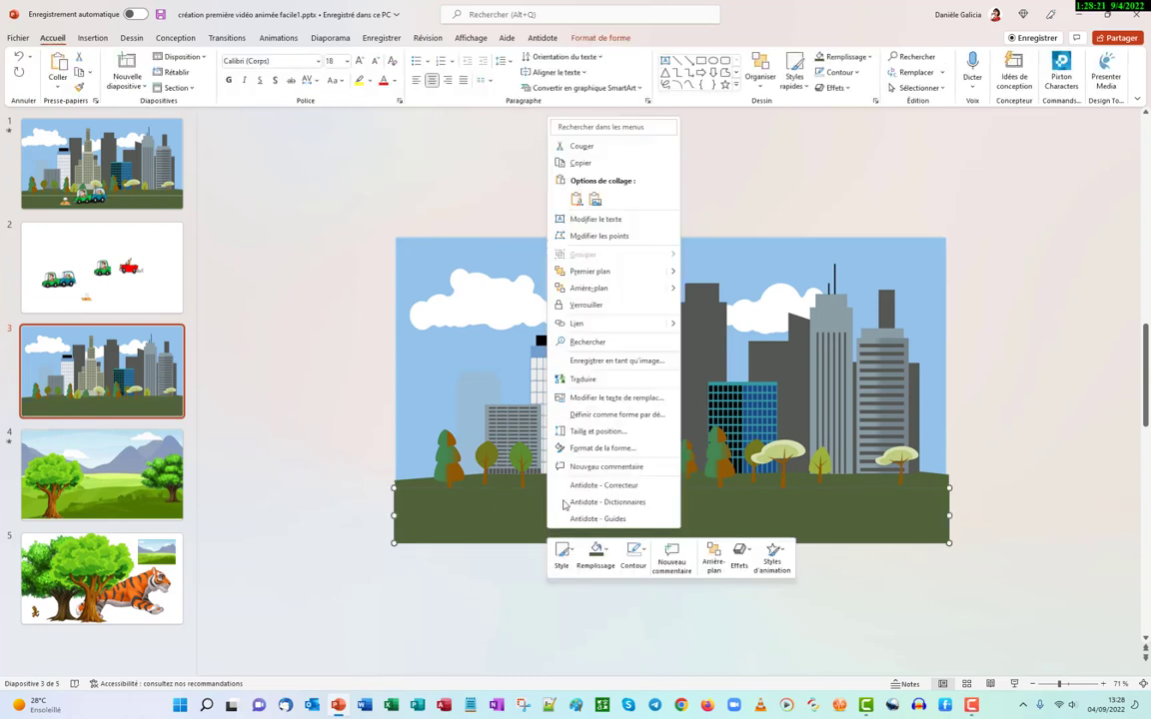
pyautogui.moveTo(669, 290)
pyautogui.click(718, 307)
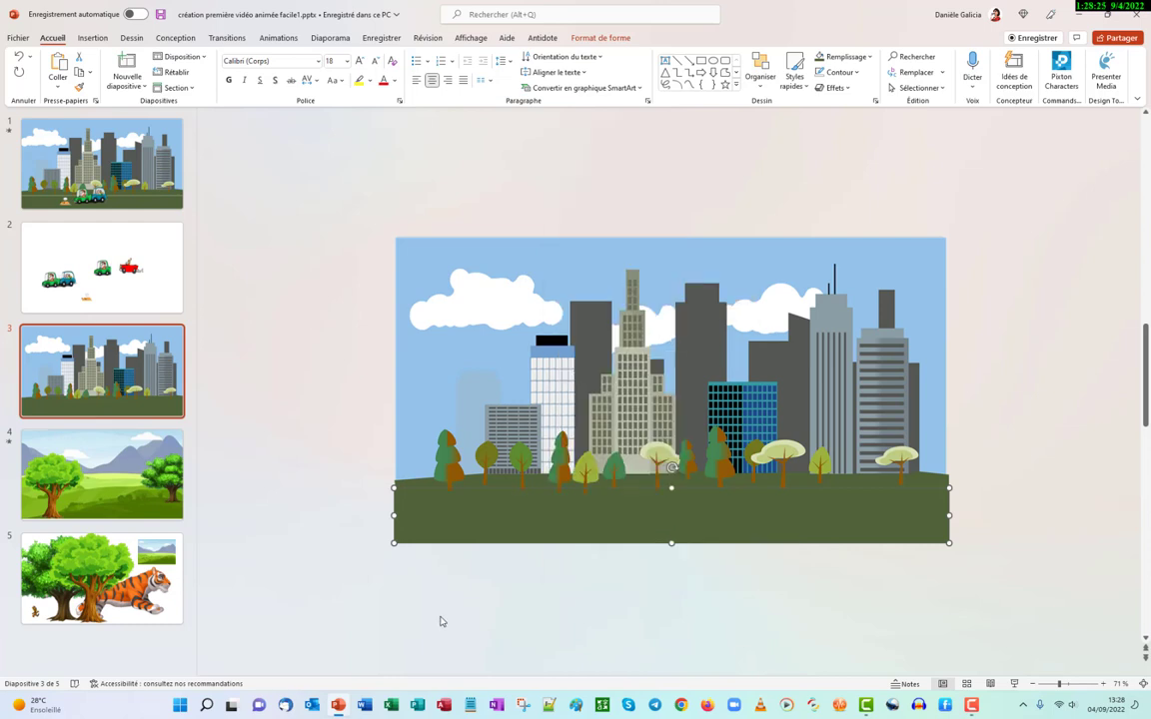
pyautogui.click(440, 622)
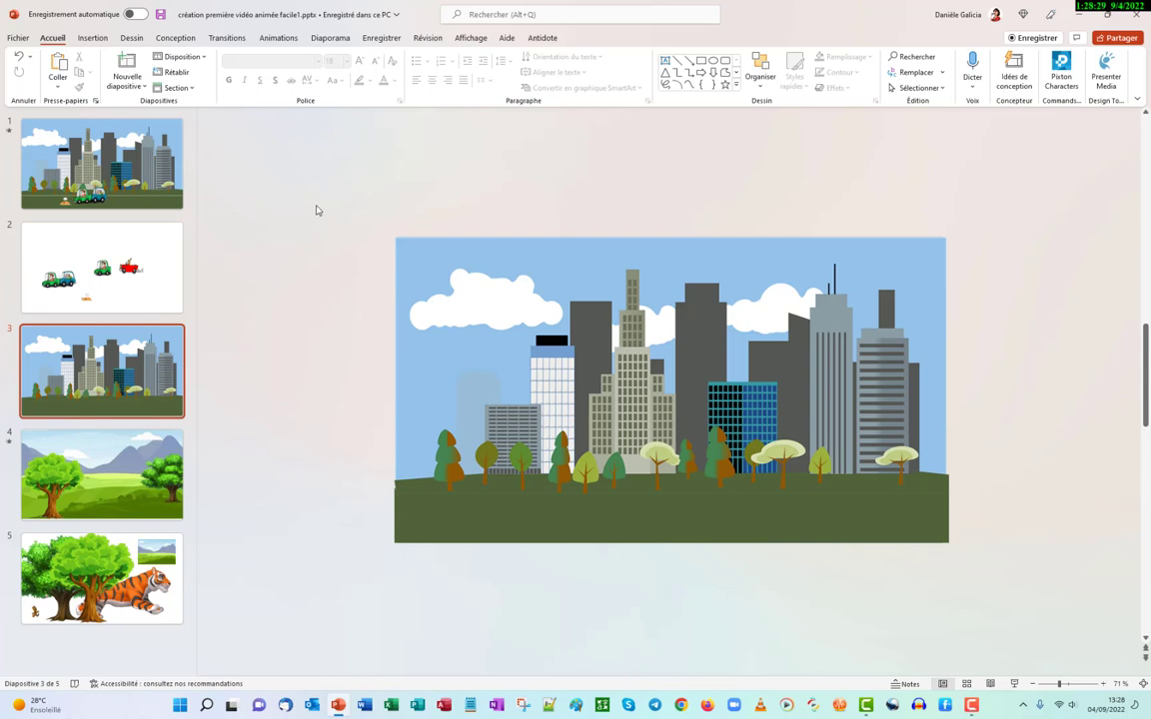
# Select the city picture and ground rectangle together and group them
pyautogui.moveTo(315, 210); pyautogui.dragTo(1059, 579)
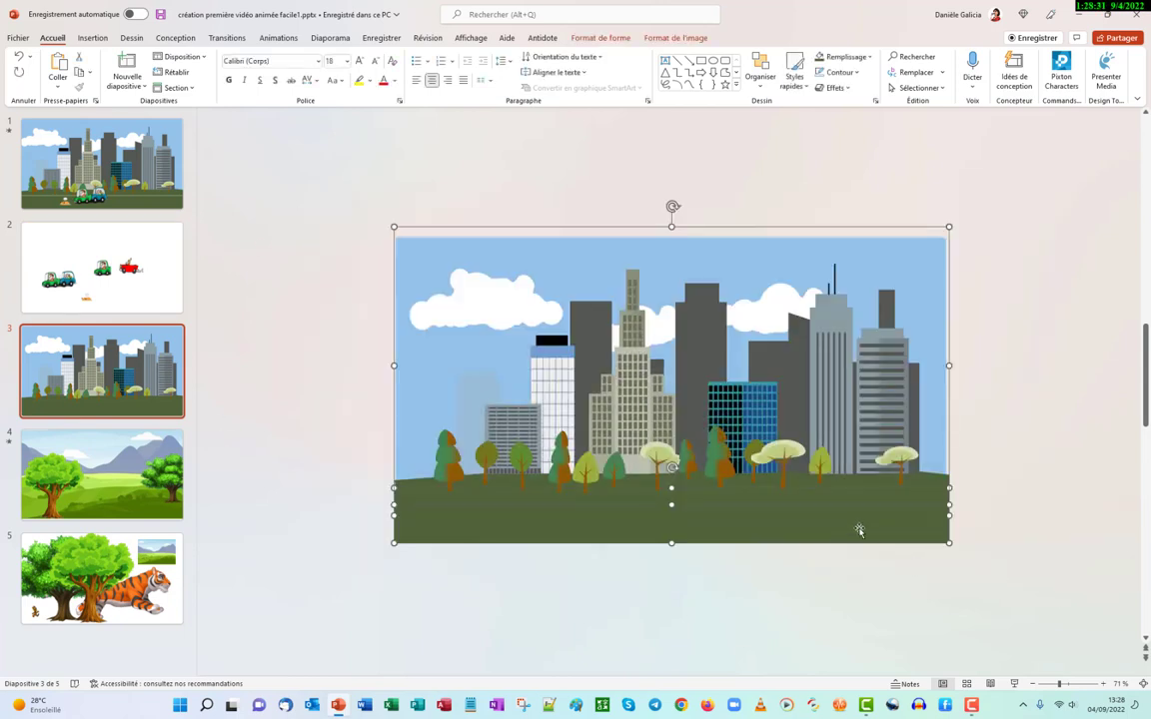
pyautogui.rightClick(861, 260)
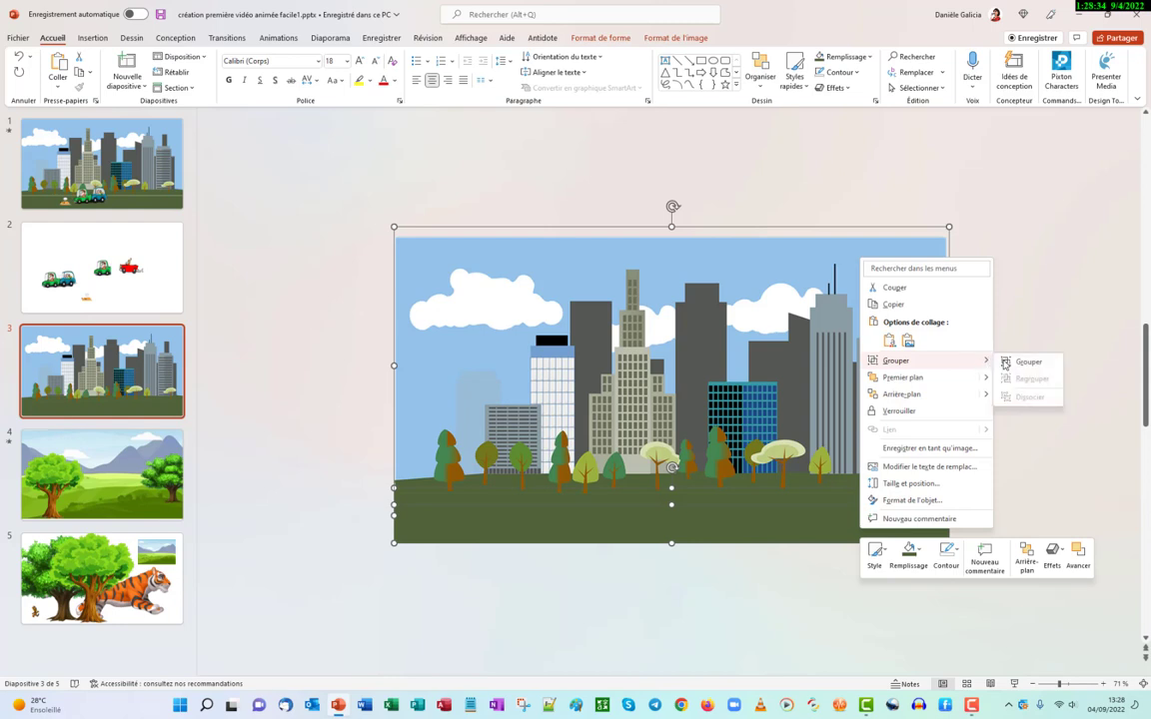
pyautogui.click(1005, 364)
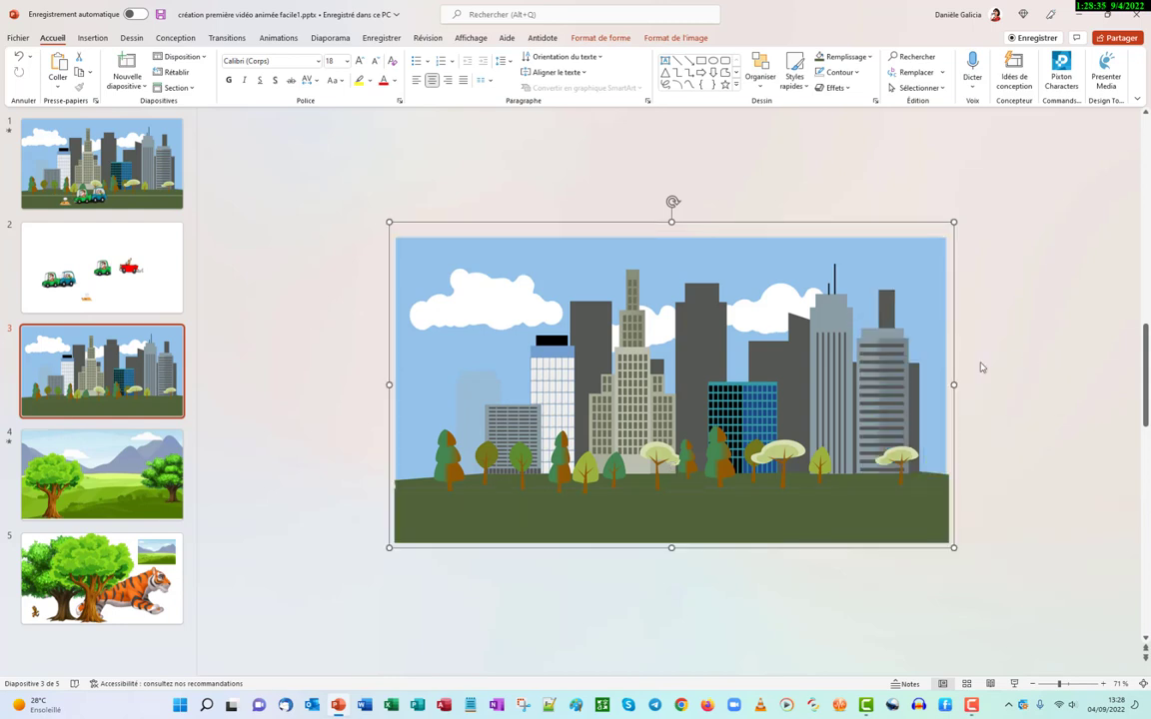
pyautogui.click(362, 591)
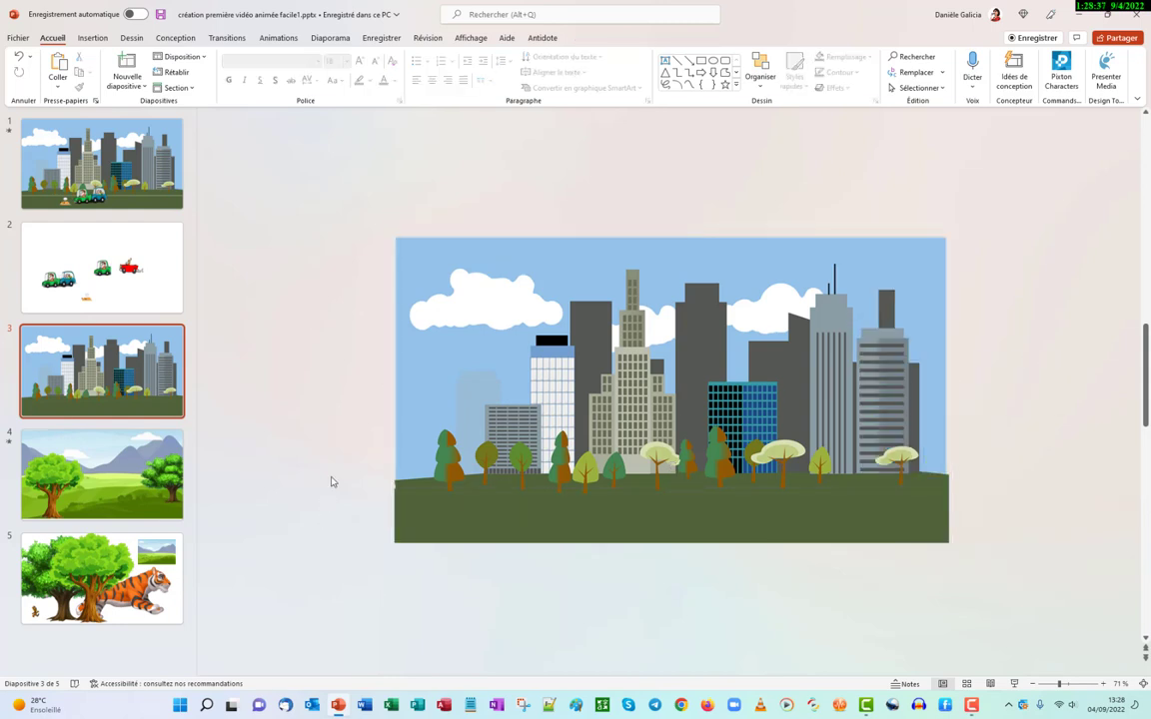
# Copy the red car from slide 2 to slide 3 and place it just past the right edge
pyautogui.click(60, 257)
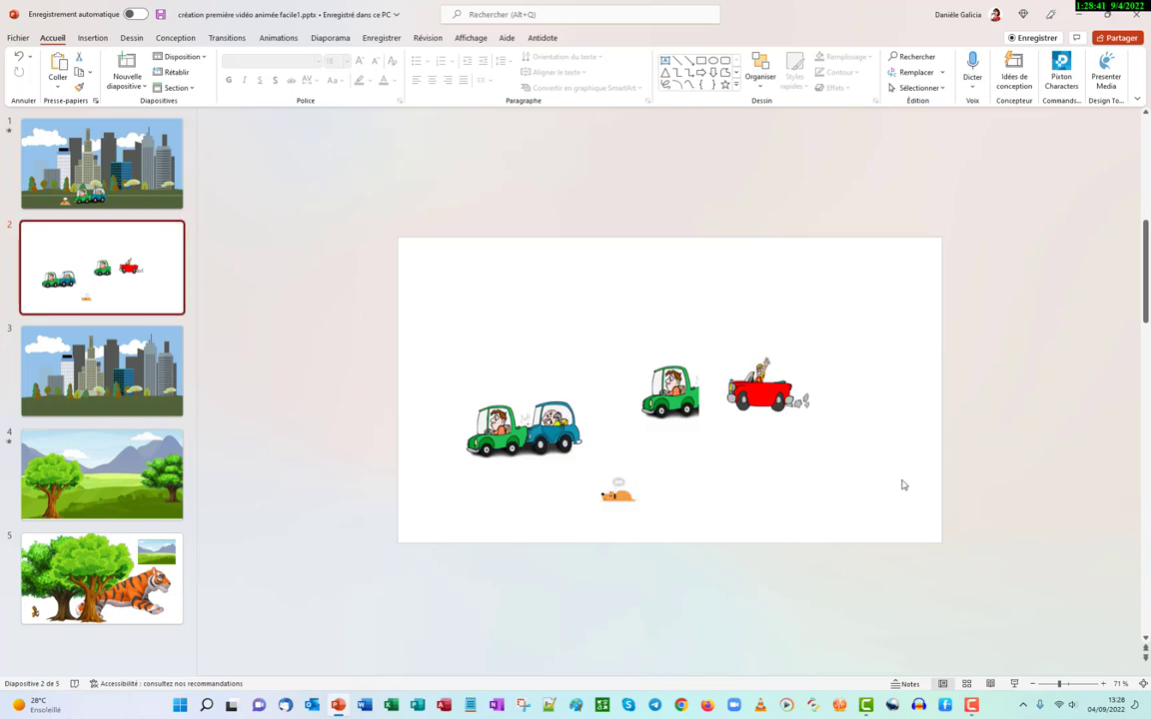
pyautogui.click(753, 394)
pyautogui.rightClick(756, 400)
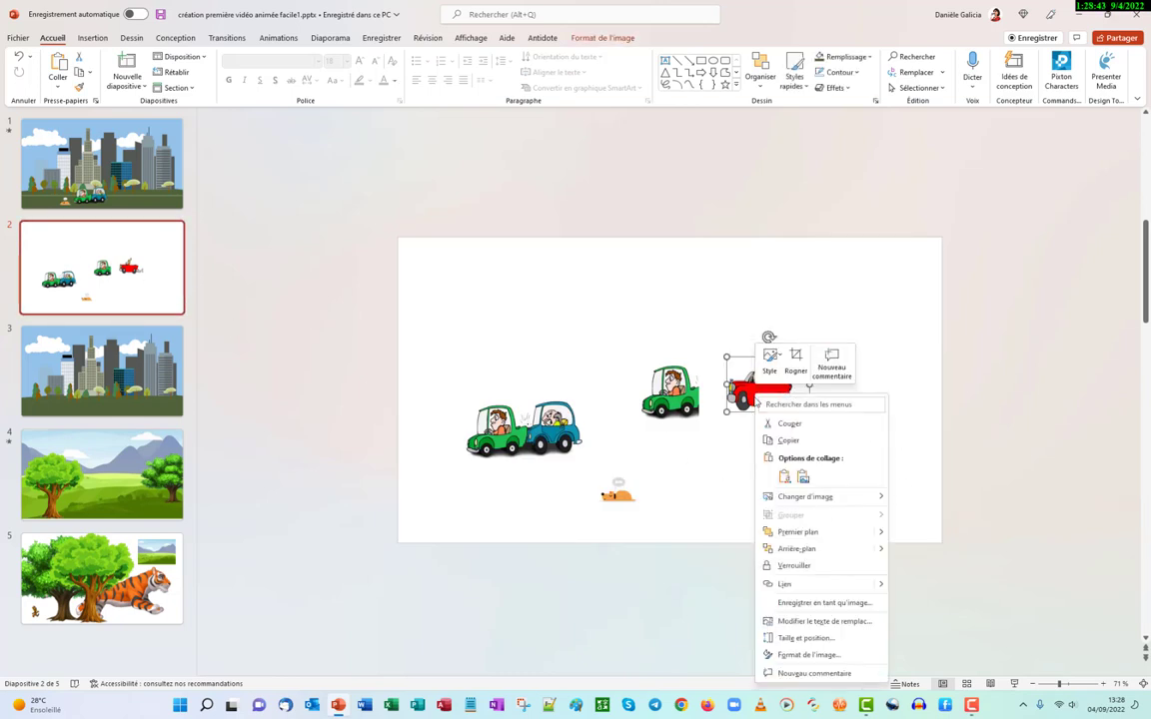
pyautogui.click(796, 446)
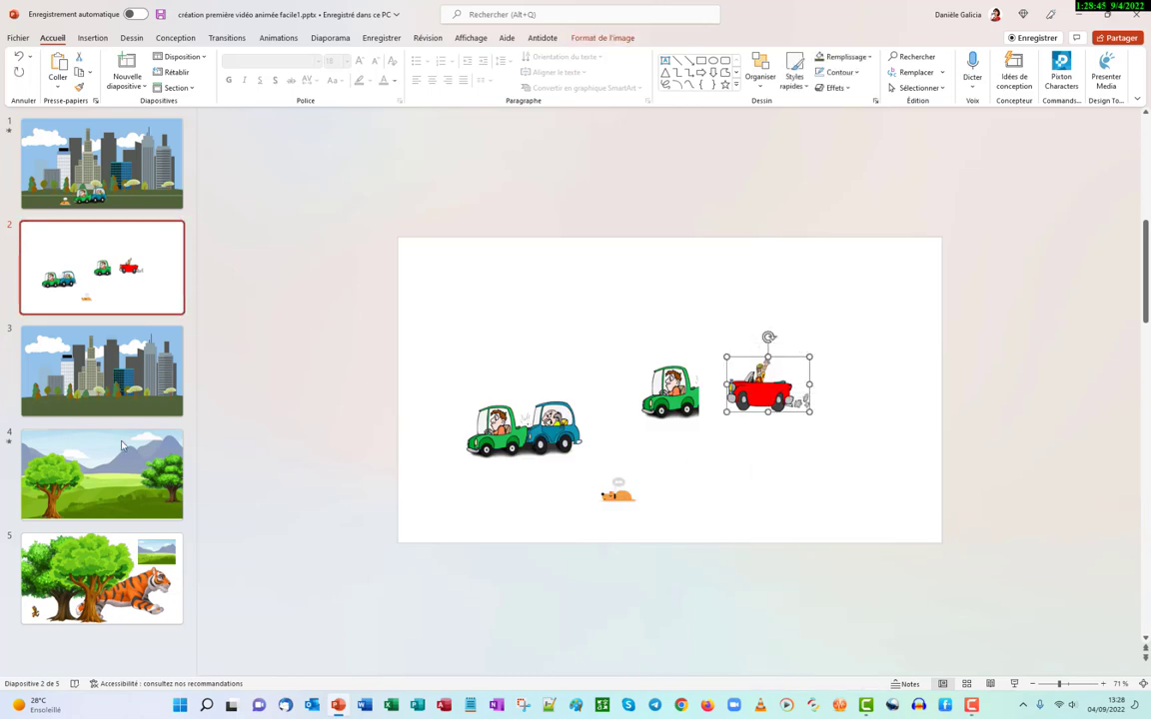
pyautogui.click(100, 370)
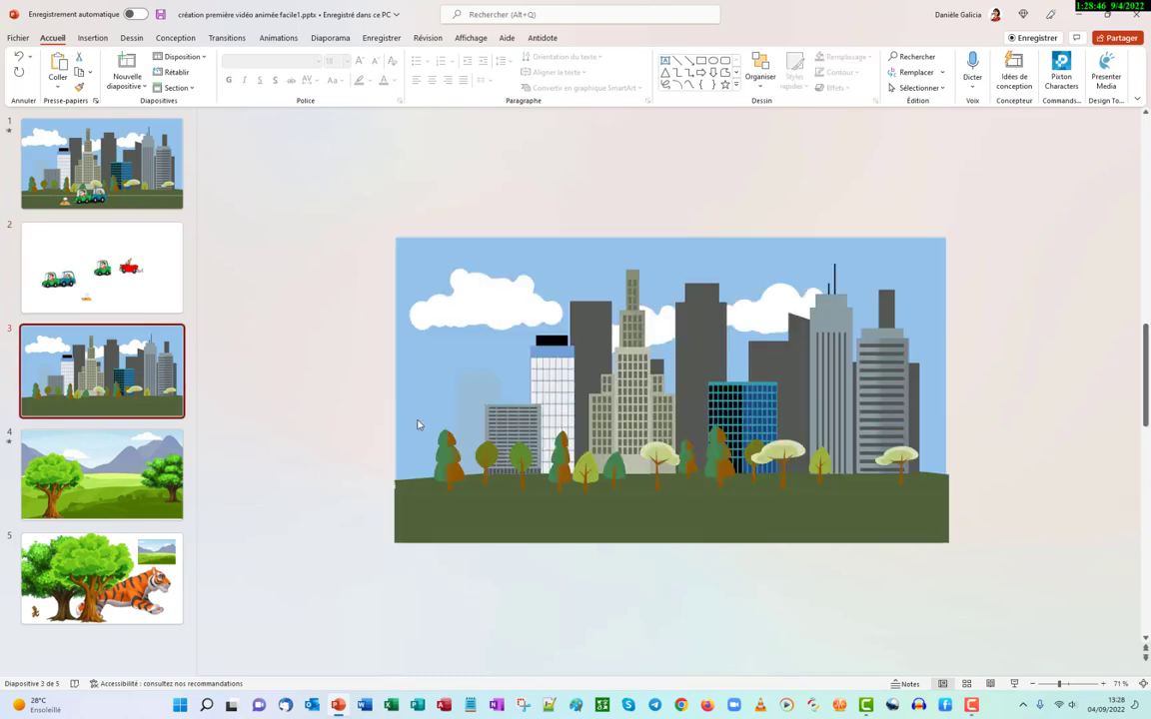
pyautogui.rightClick(1015, 436)
pyautogui.click(928, 481)
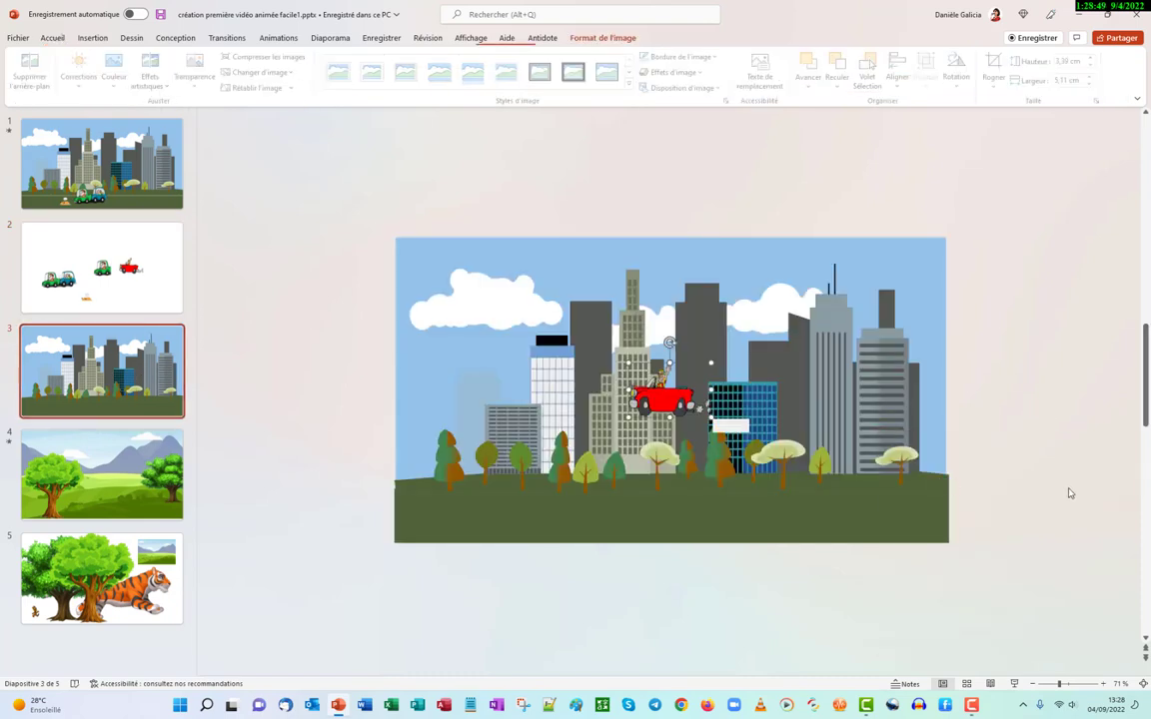
pyautogui.moveTo(669, 401)
pyautogui.mouseDown()
pyautogui.moveTo(1015, 474)
pyautogui.moveTo(1012, 505)
pyautogui.mouseUp()
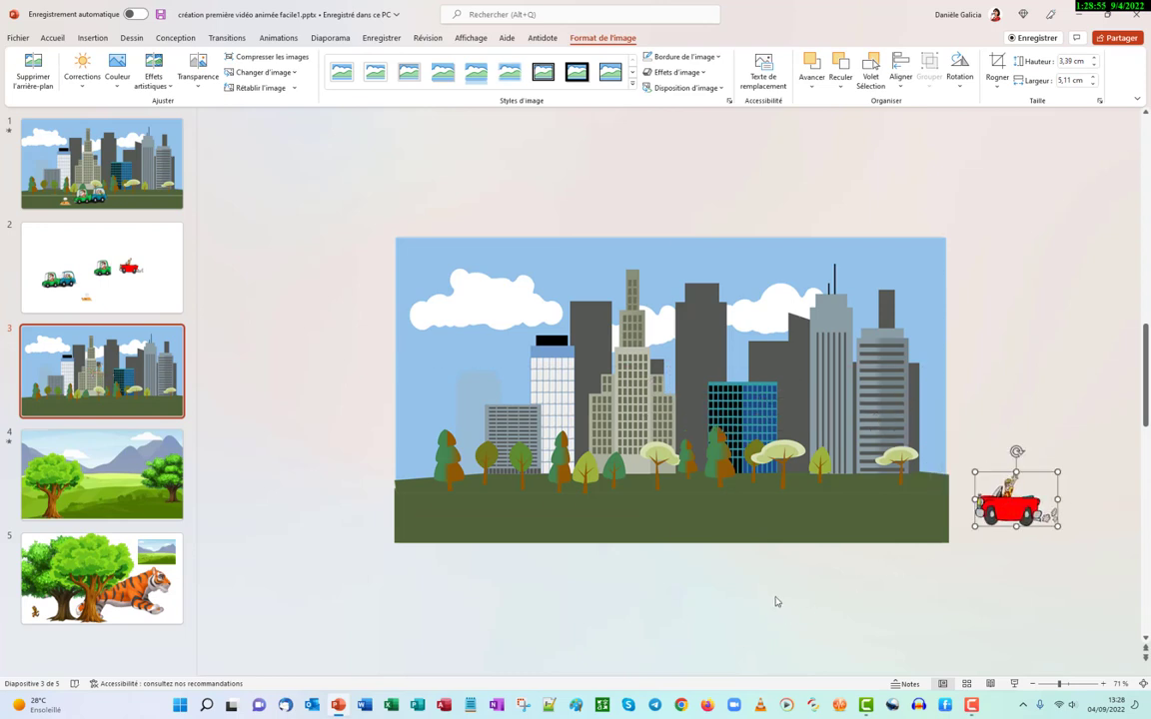
# With the Animation Pane open, give the red car a Lines motion path heading Left
pyautogui.click(283, 42)
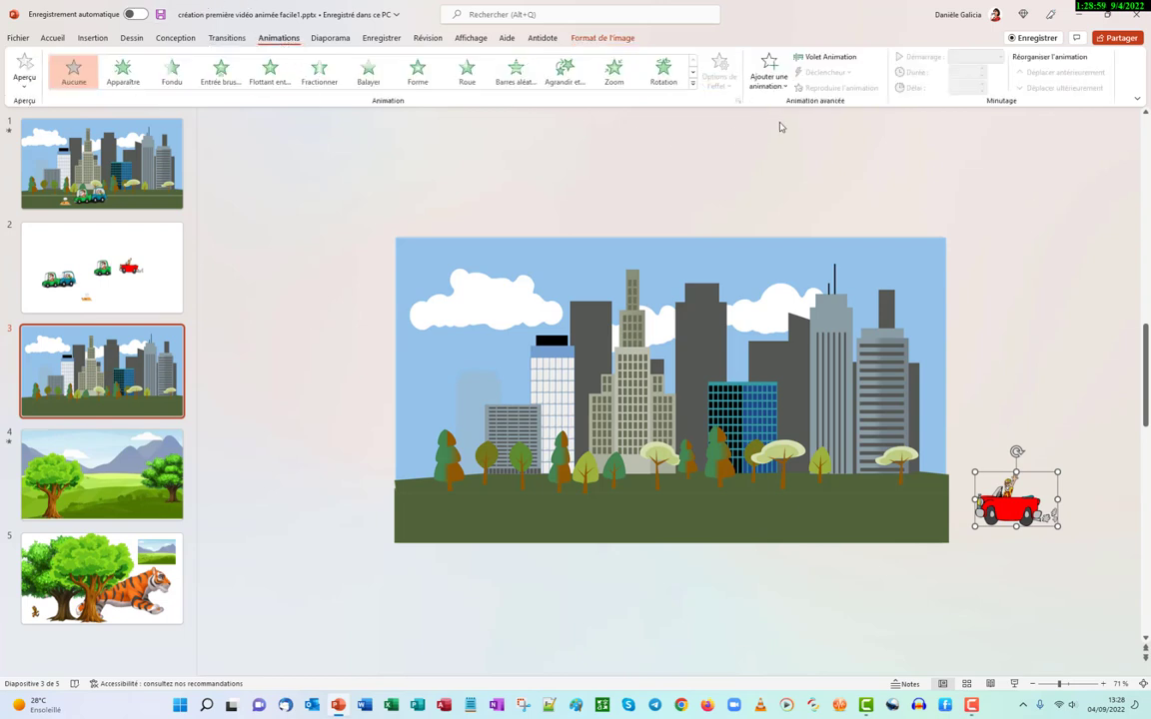
pyautogui.click(843, 58)
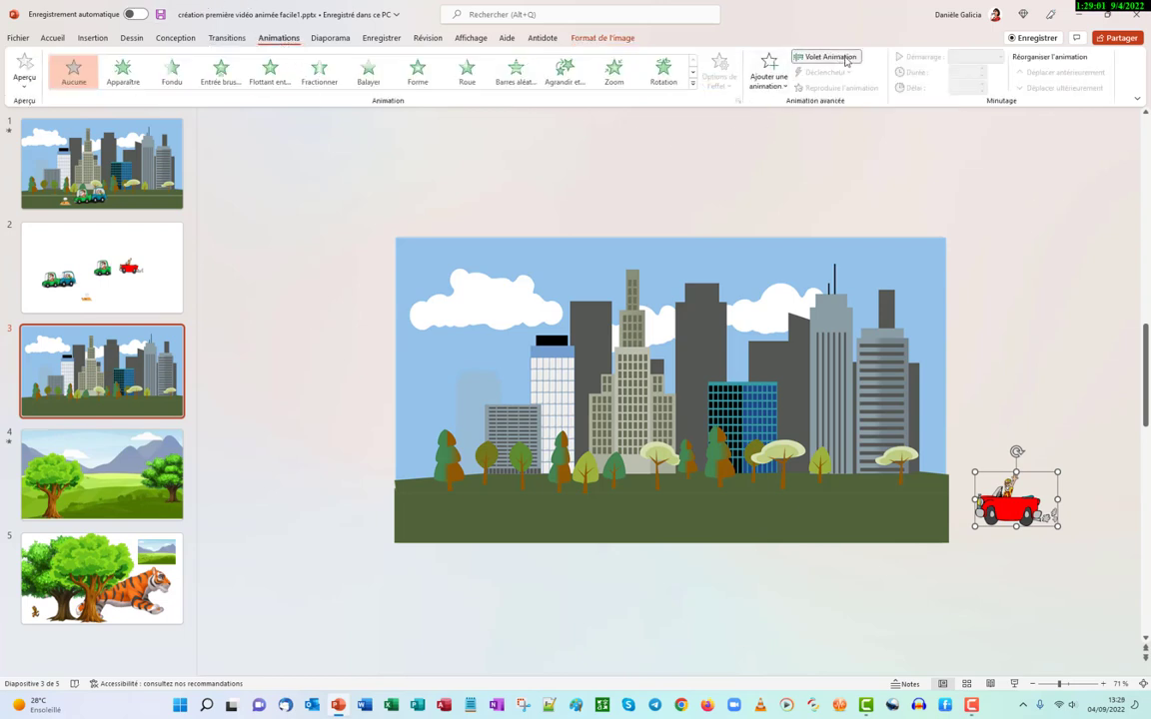
pyautogui.click(775, 73)
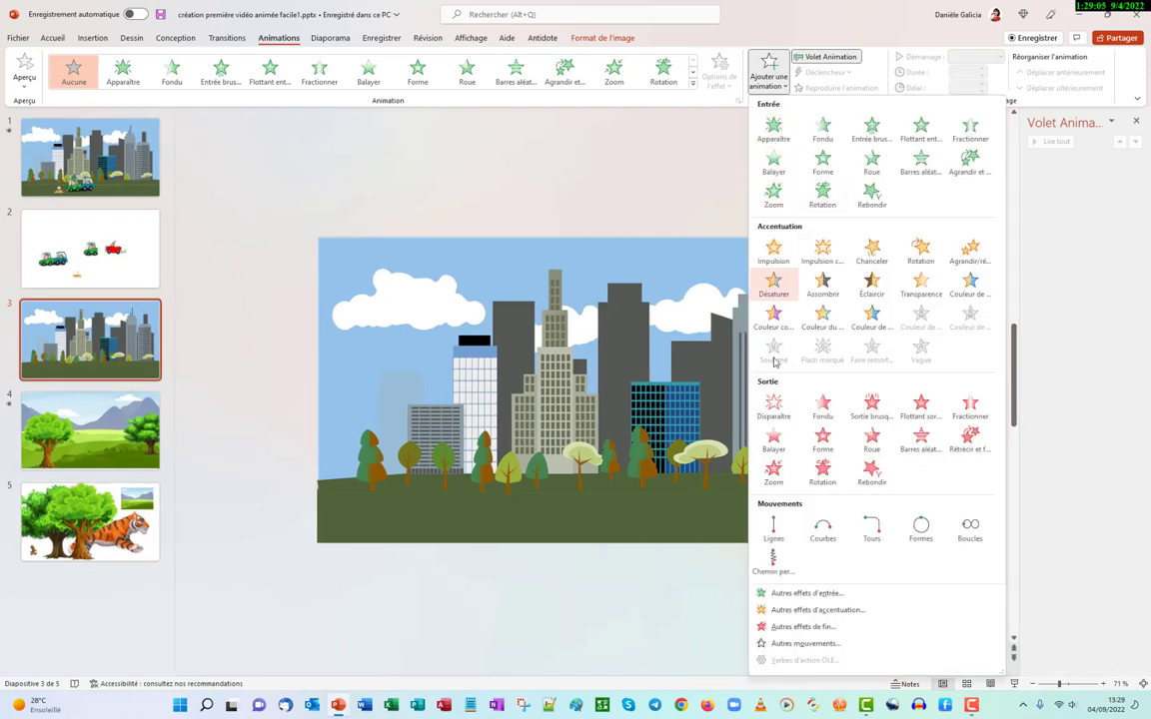
pyautogui.click(773, 529)
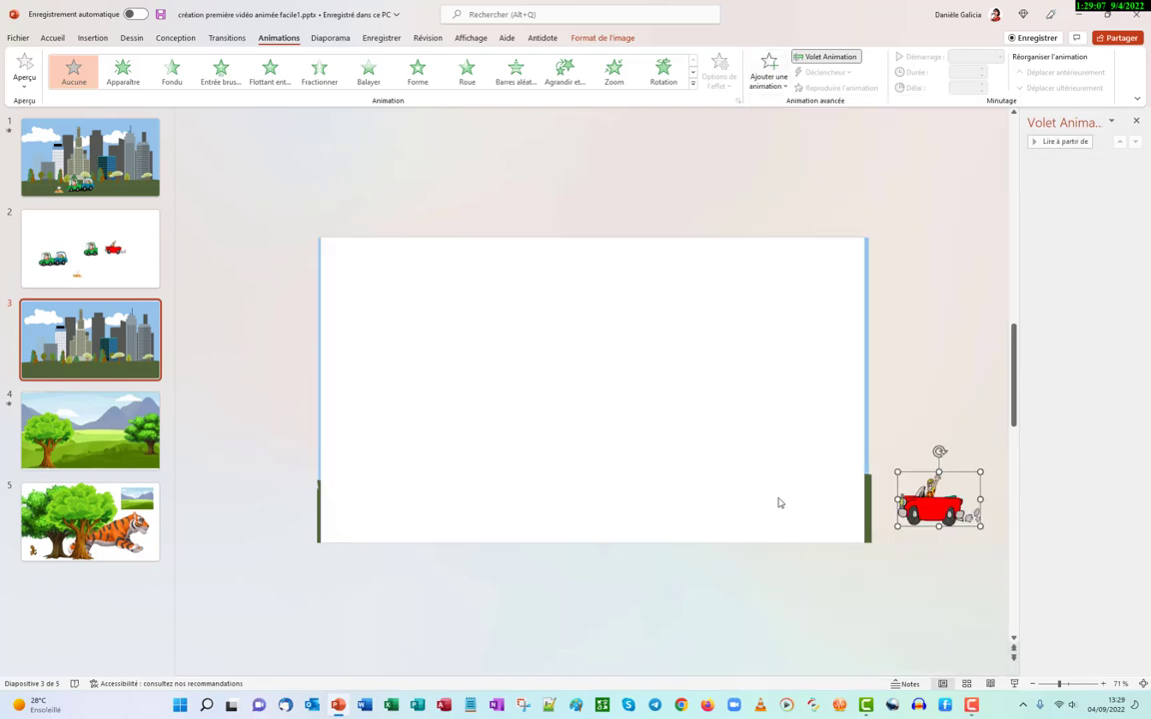
pyautogui.click(720, 74)
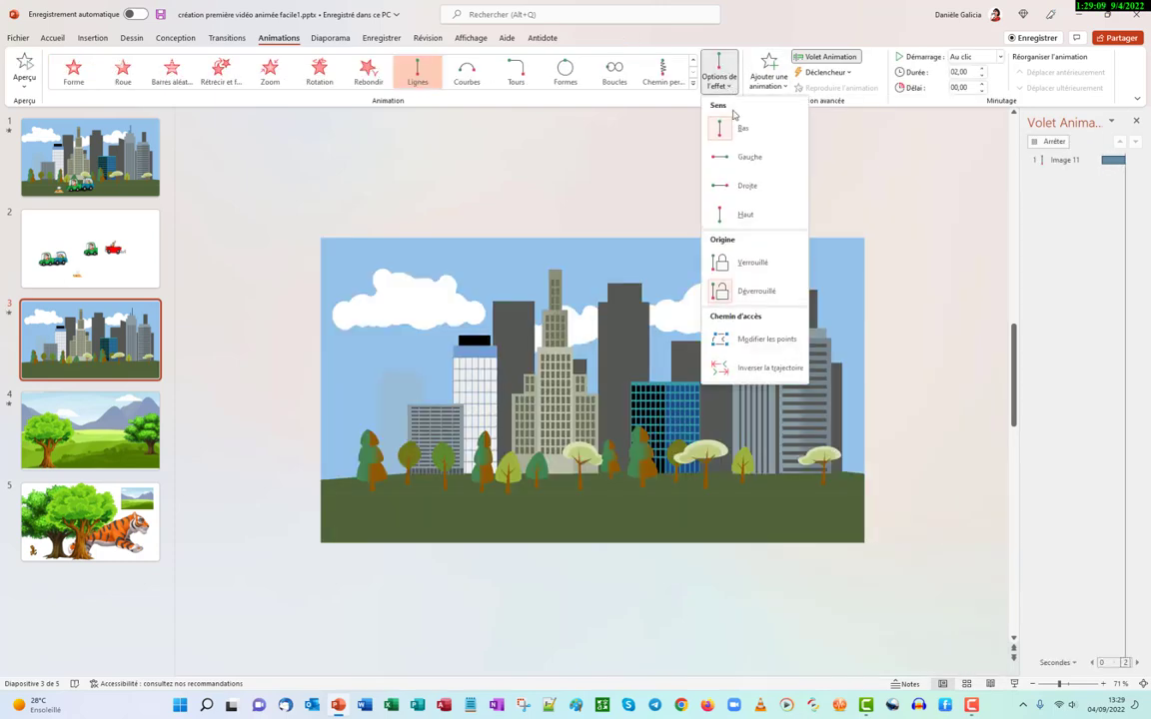
pyautogui.click(715, 161)
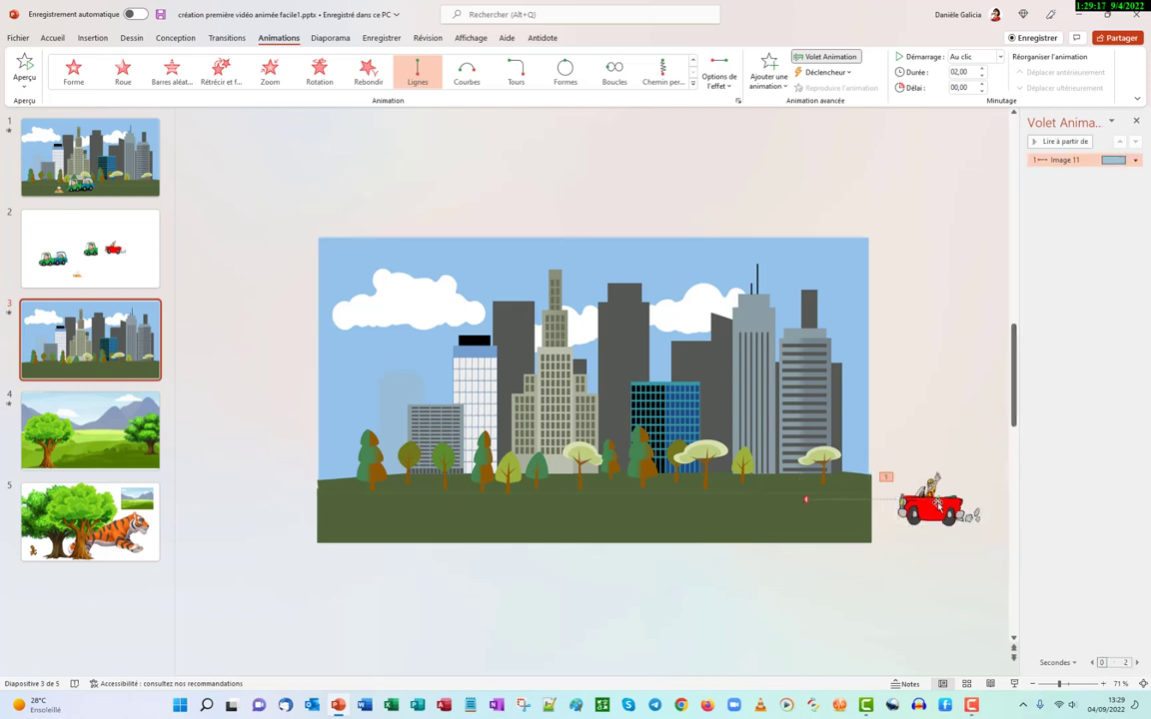
# Drag the path's end point level past the slide's left edge and preview the animation
pyautogui.click(937, 504)
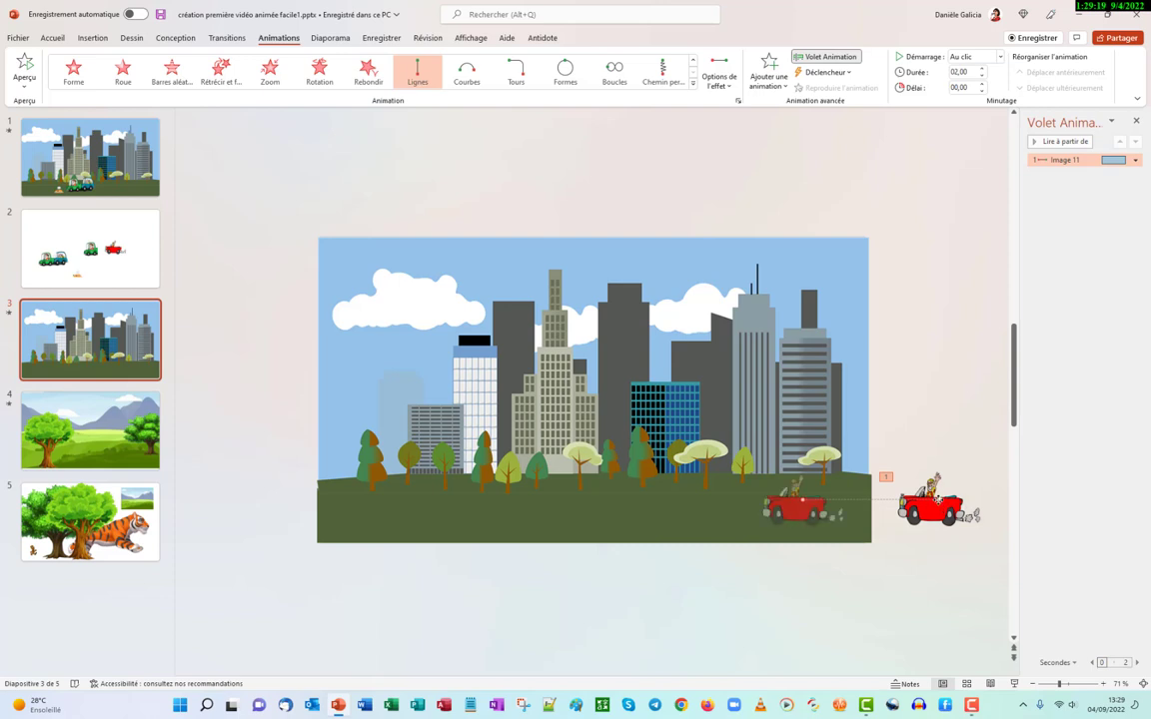
pyautogui.click(899, 577)
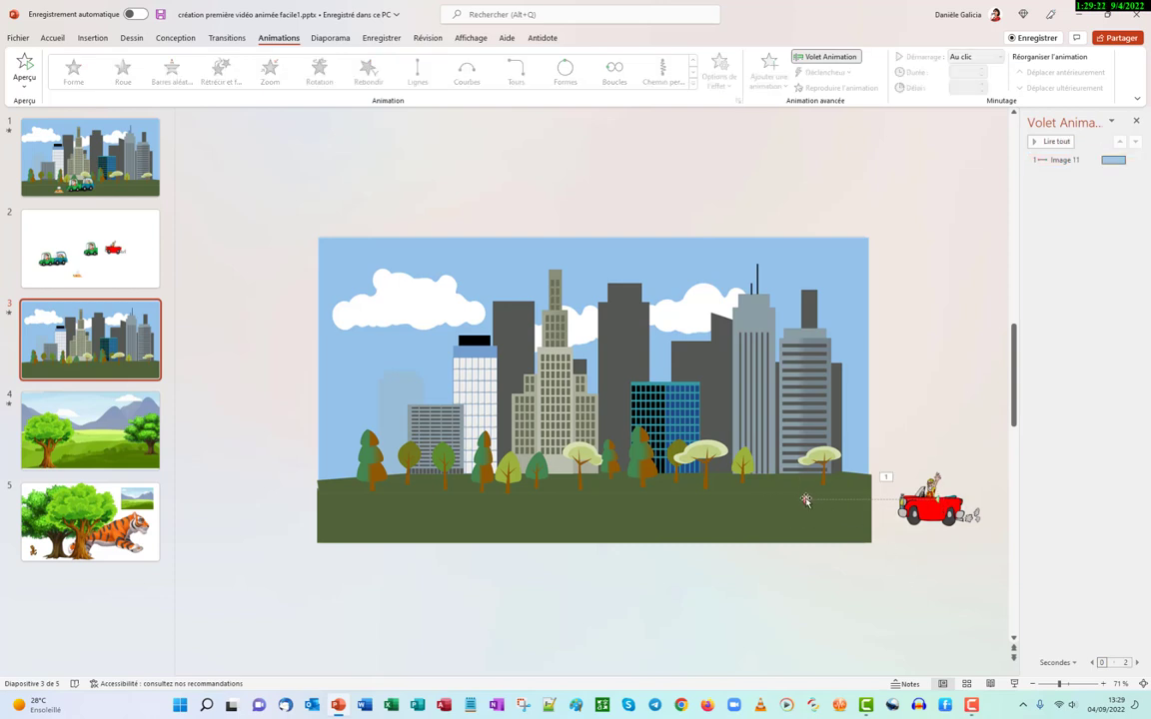
pyautogui.click(804, 501)
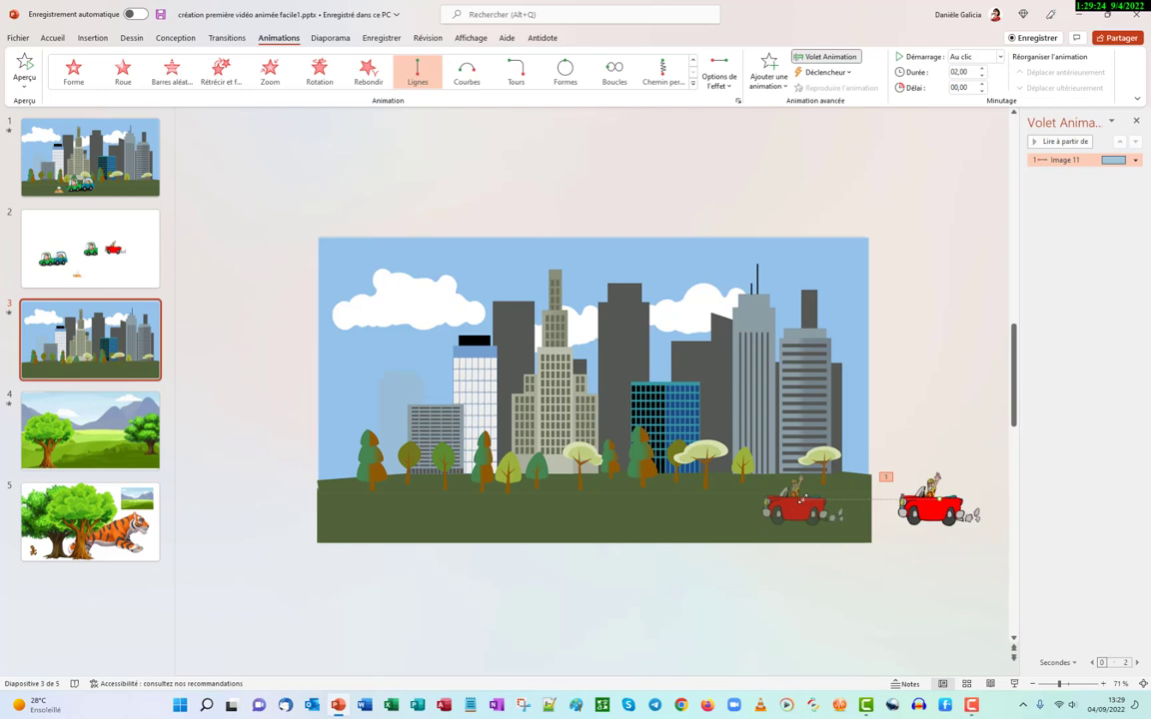
pyautogui.moveTo(804, 501); pyautogui.dragTo(260, 505)
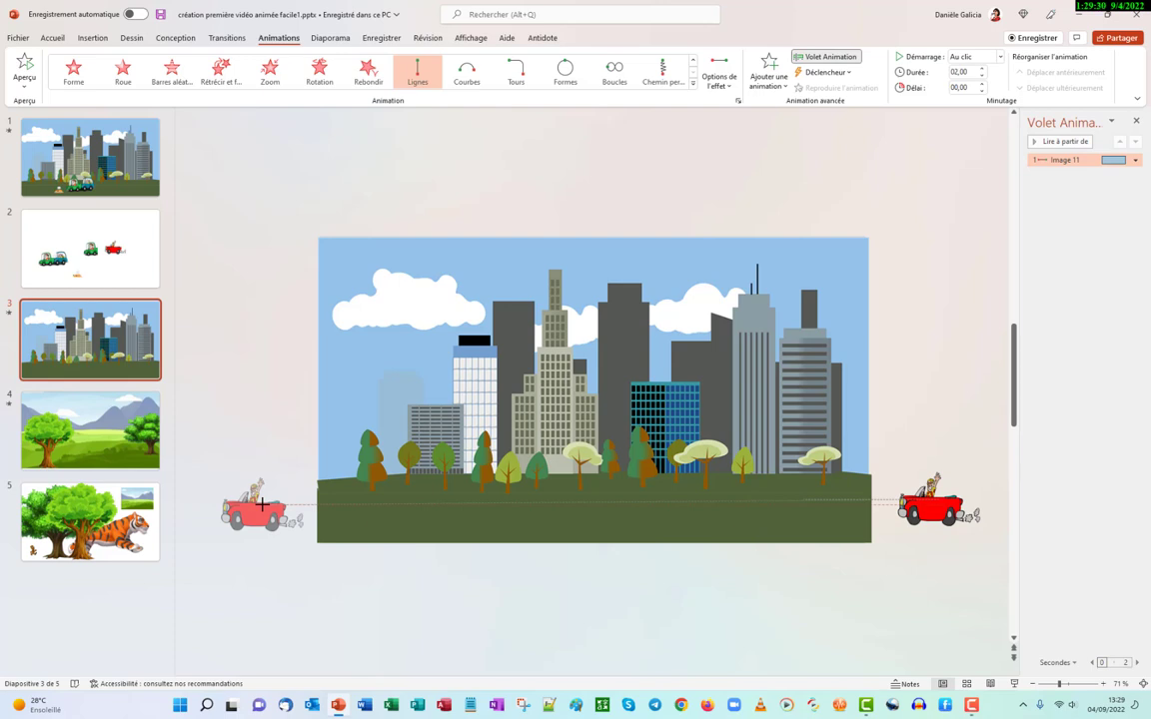
pyautogui.moveTo(261, 505); pyautogui.dragTo(263, 496)
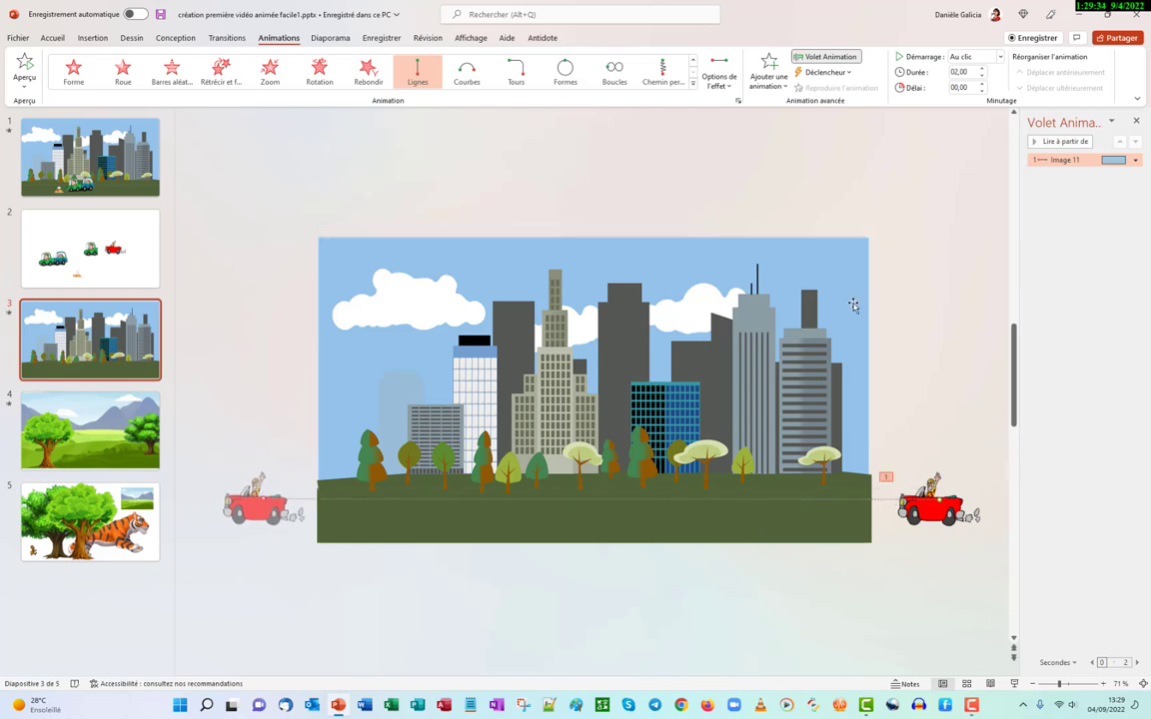
pyautogui.click(927, 238)
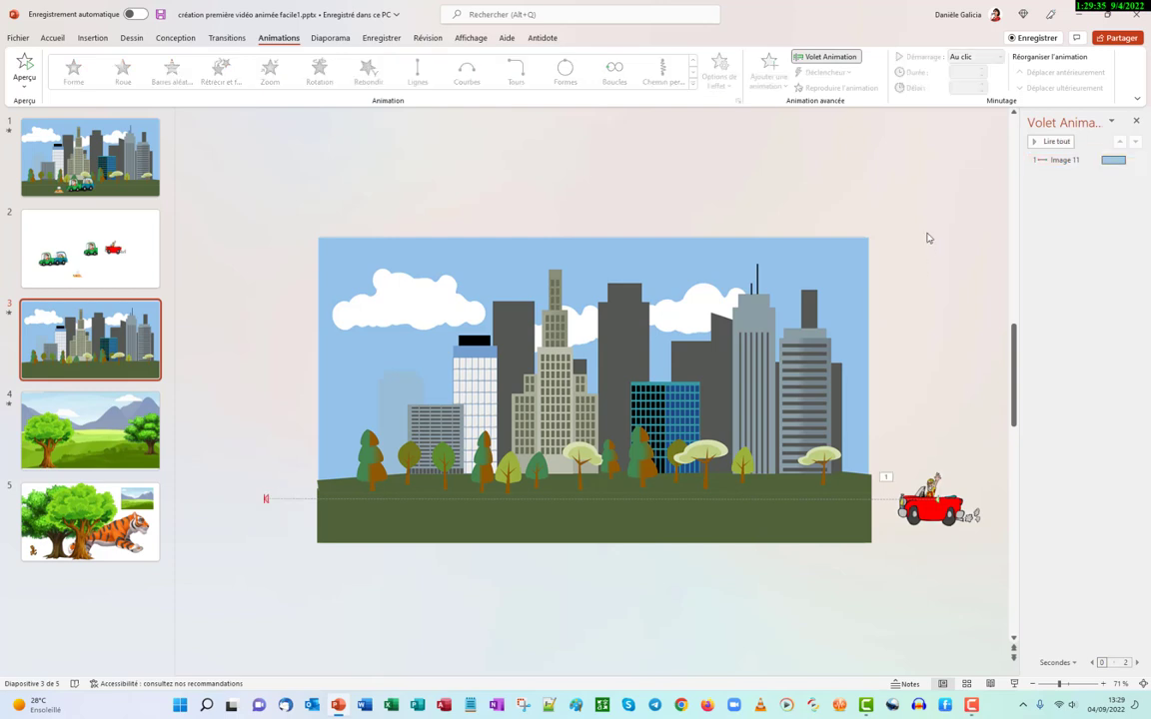
pyautogui.click(9, 313)
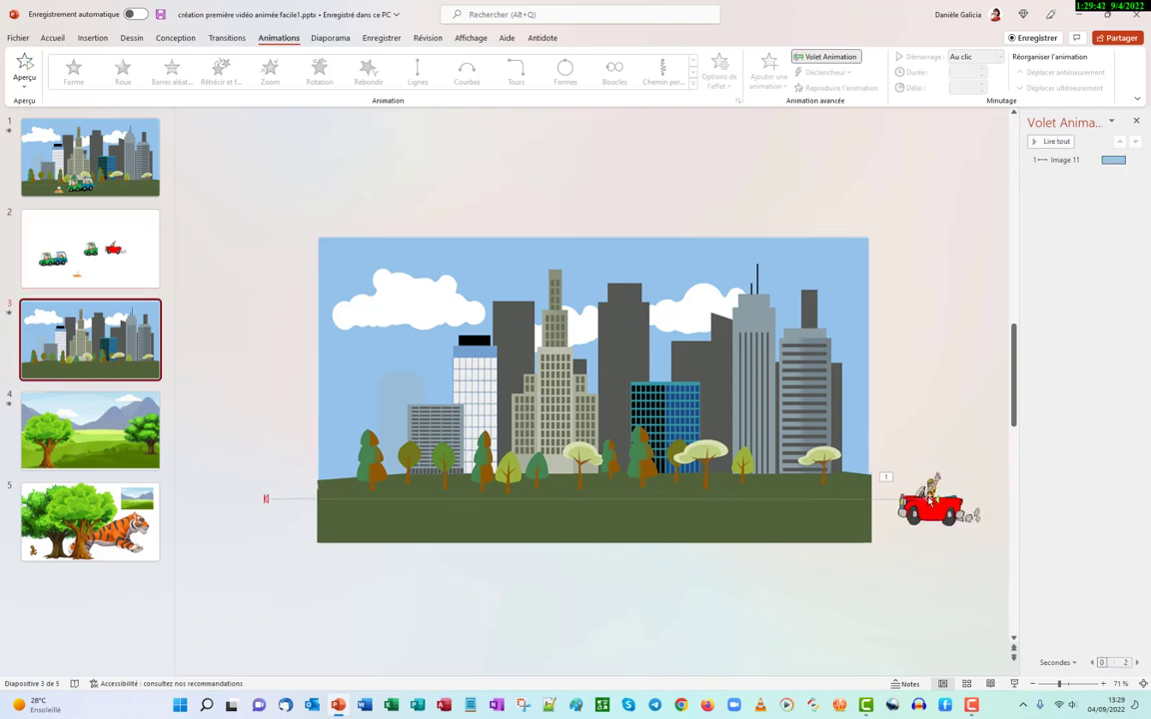
pyautogui.click(929, 504)
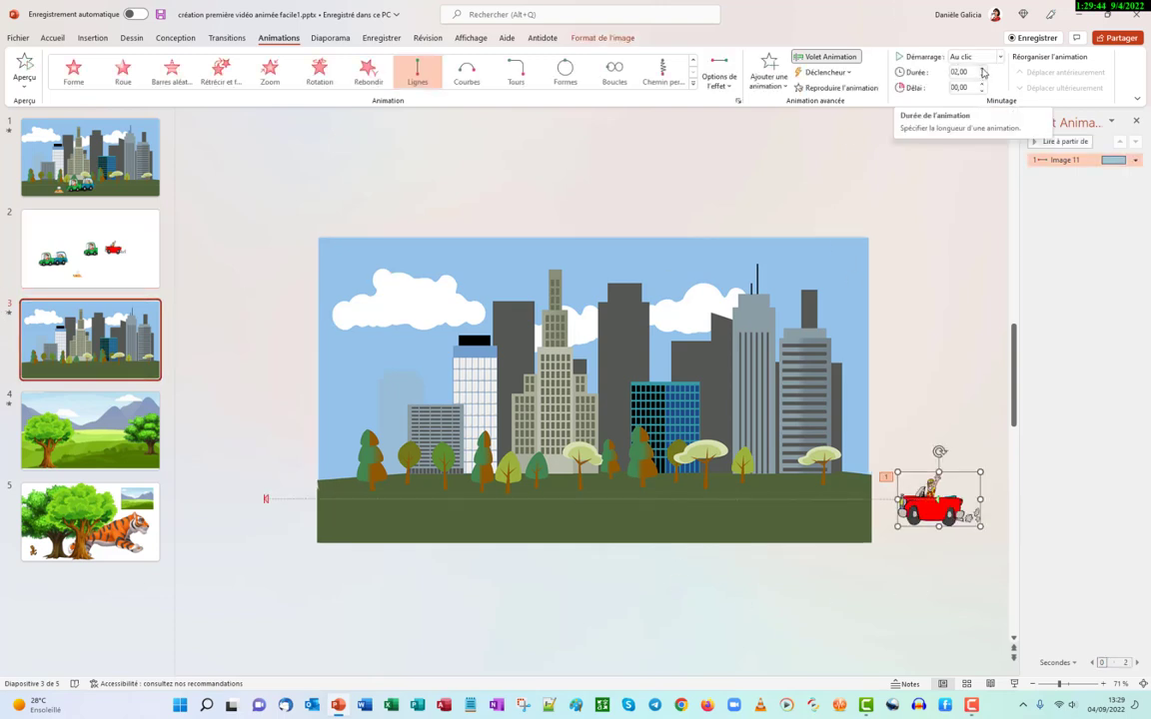
# Set the red car's motion path duration to 05,00 seconds and preview the slower crossing
pyautogui.doubleClick(983, 69)
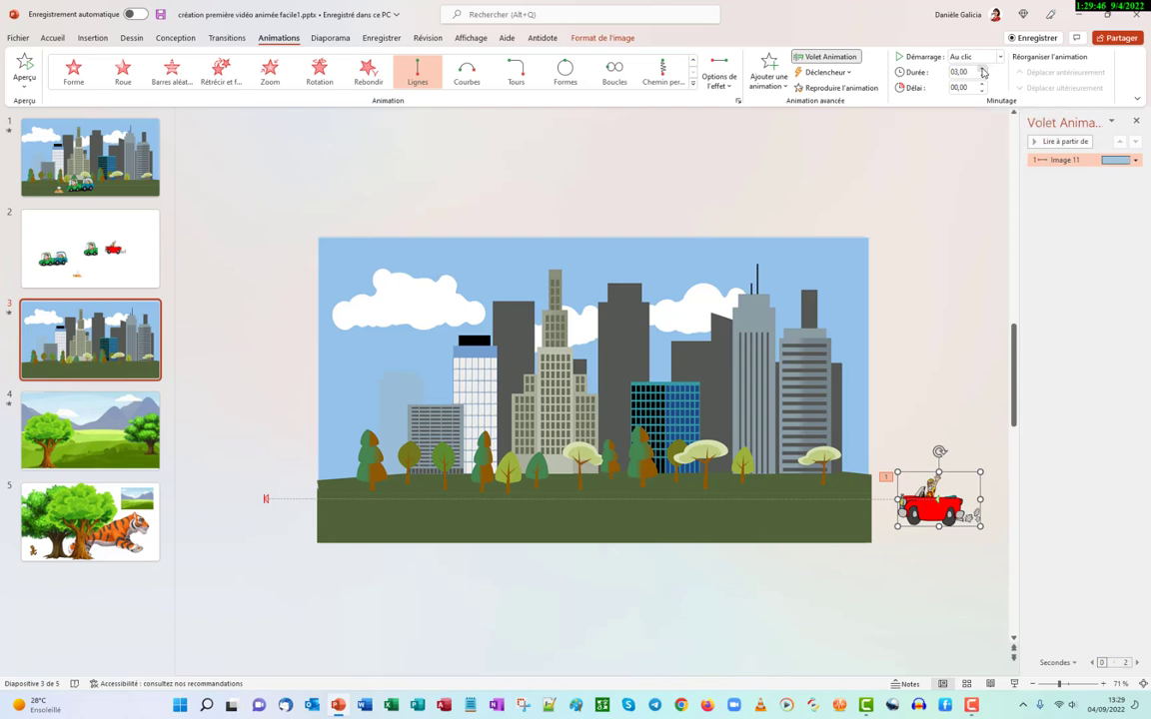
pyautogui.click(956, 176)
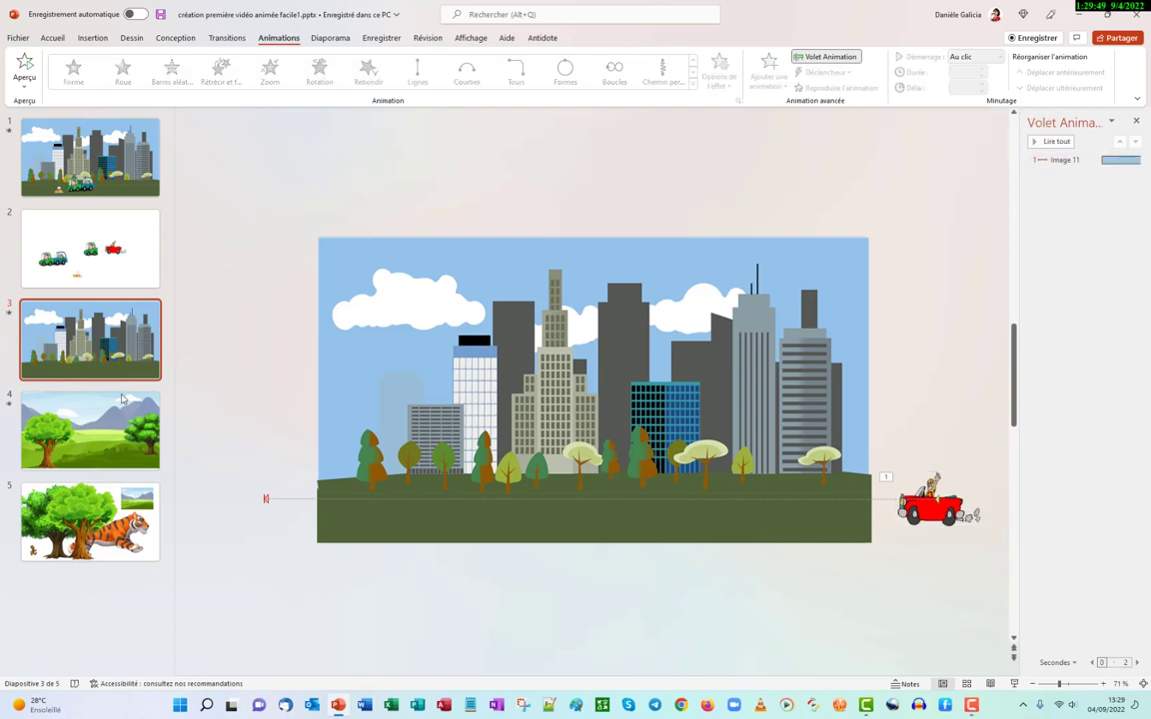
pyautogui.click(8, 312)
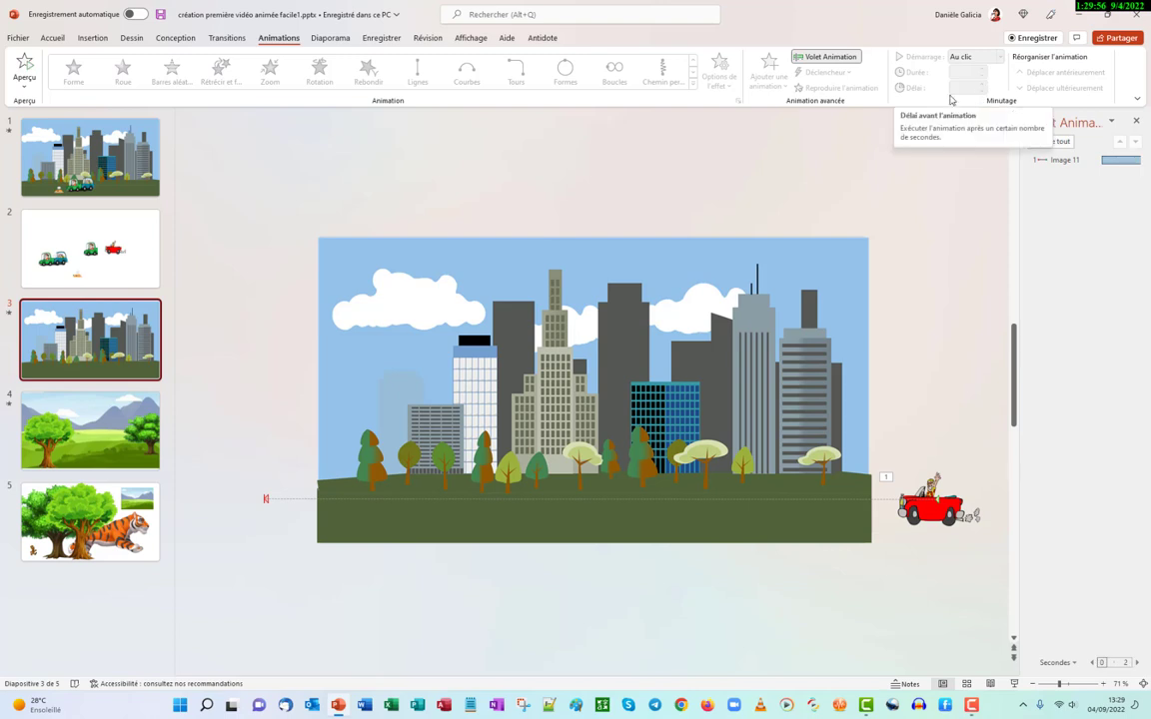
pyautogui.click(933, 504)
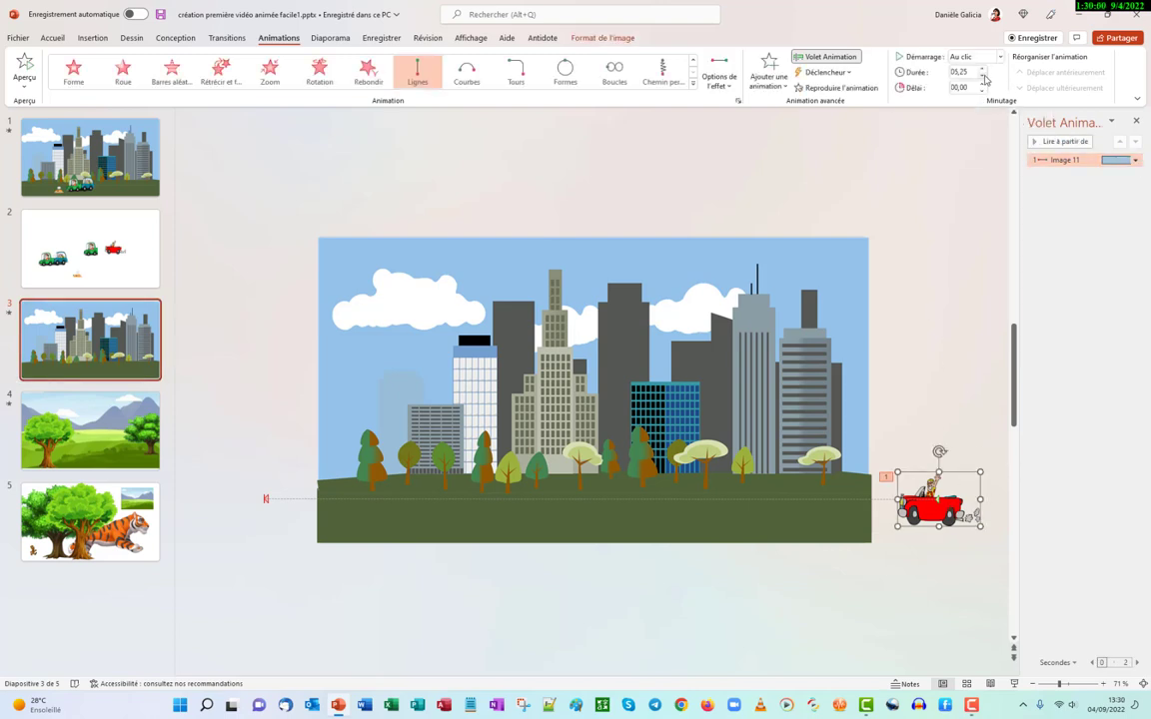
pyautogui.click(9, 312)
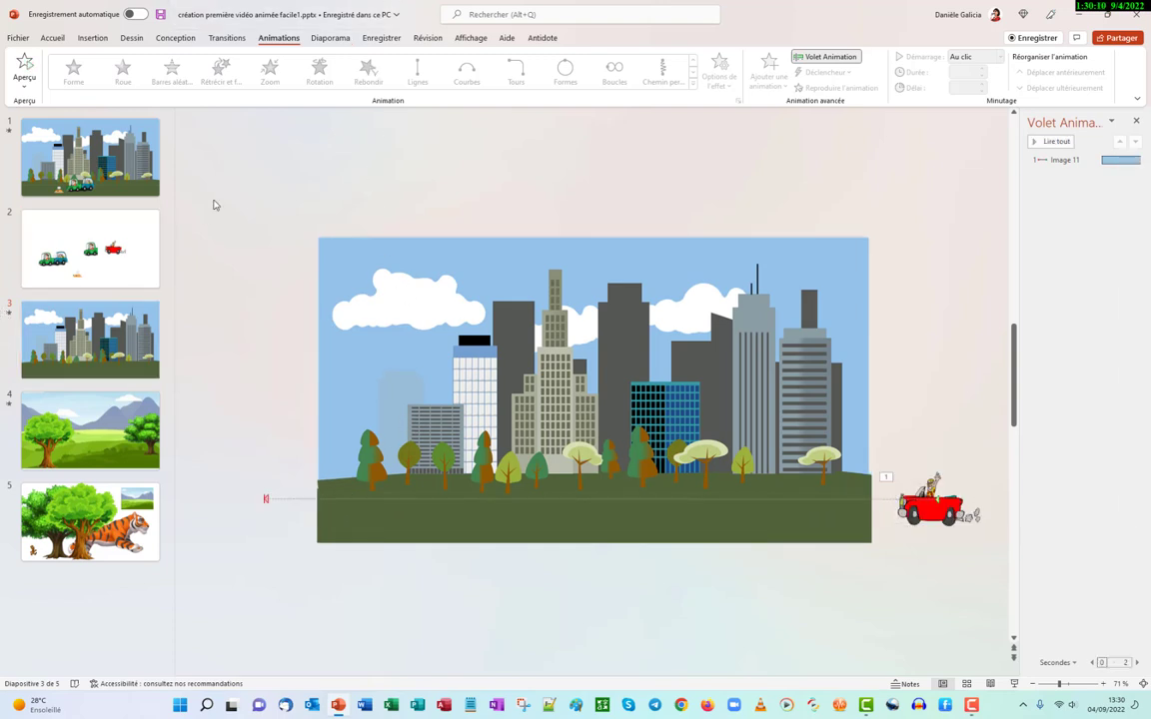
# Copy the green car from slide 2 onto the city slide, just past the right edge over the red car
pyautogui.click(91, 259)
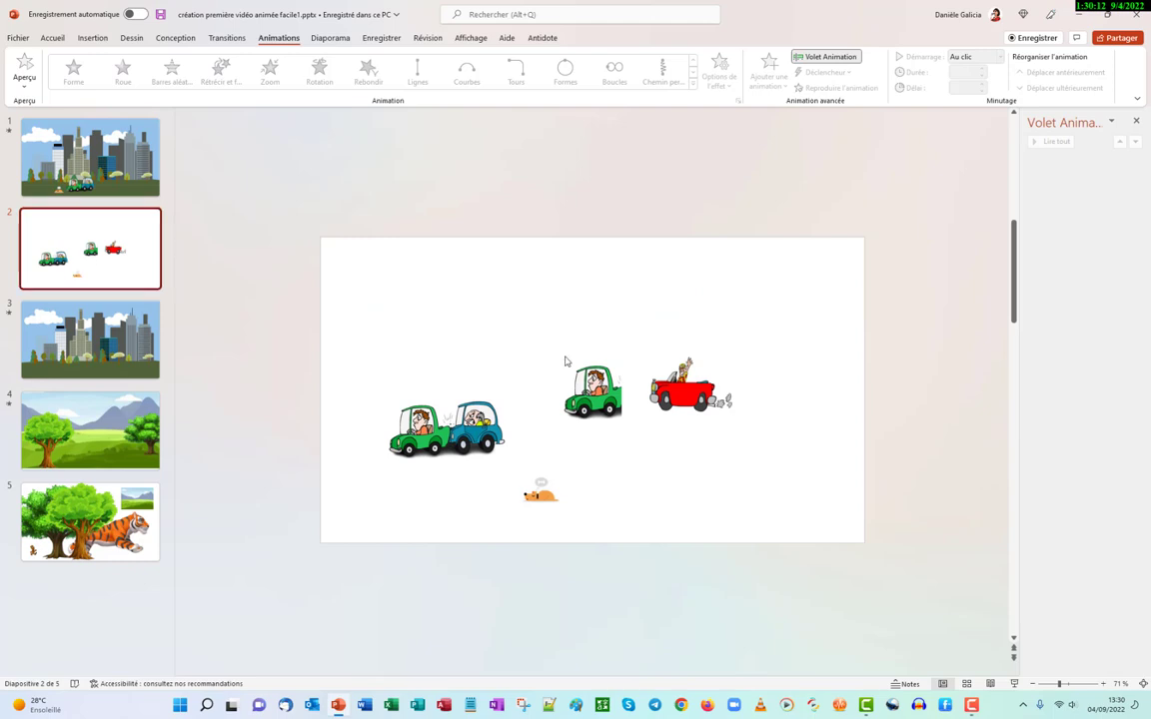
pyautogui.click(590, 392)
pyautogui.rightClick(599, 386)
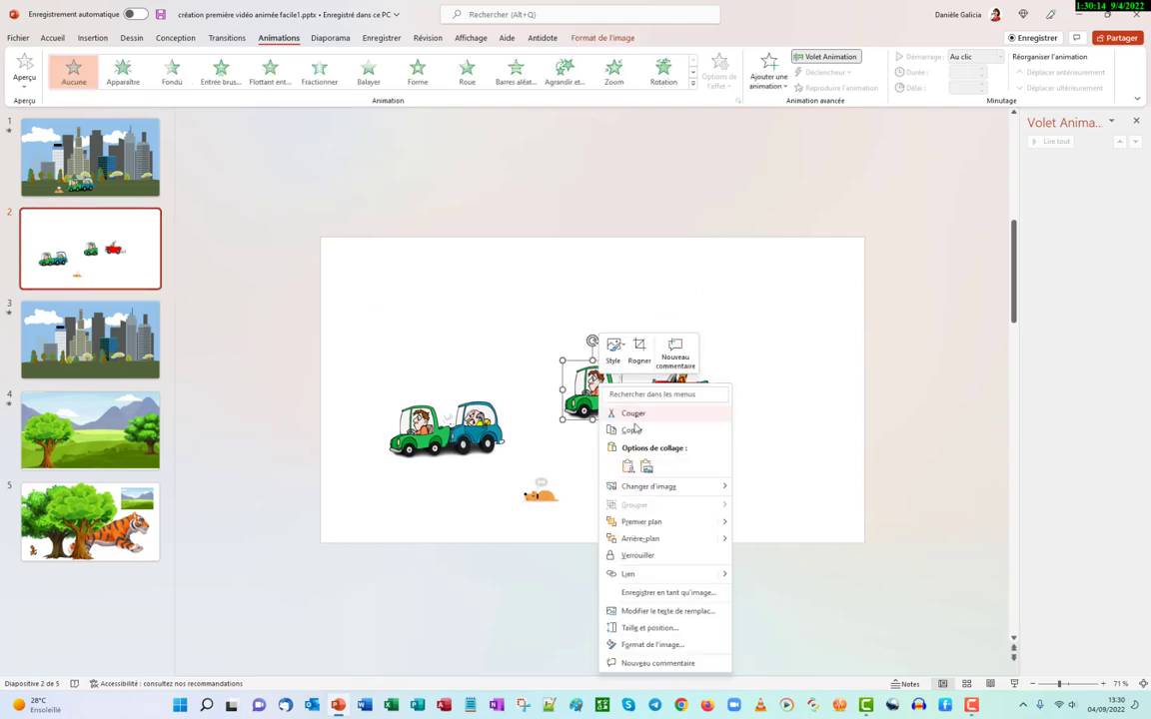
pyautogui.click(632, 430)
pyautogui.click(90, 340)
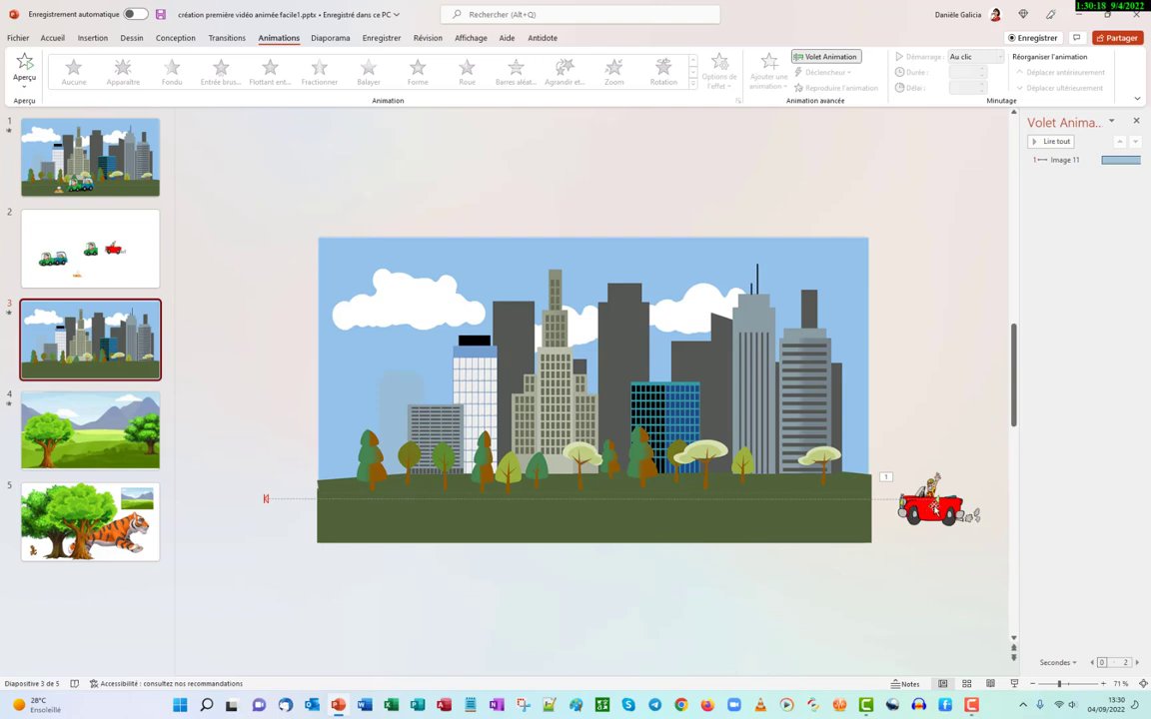
pyautogui.rightClick(925, 440)
pyautogui.click(970, 484)
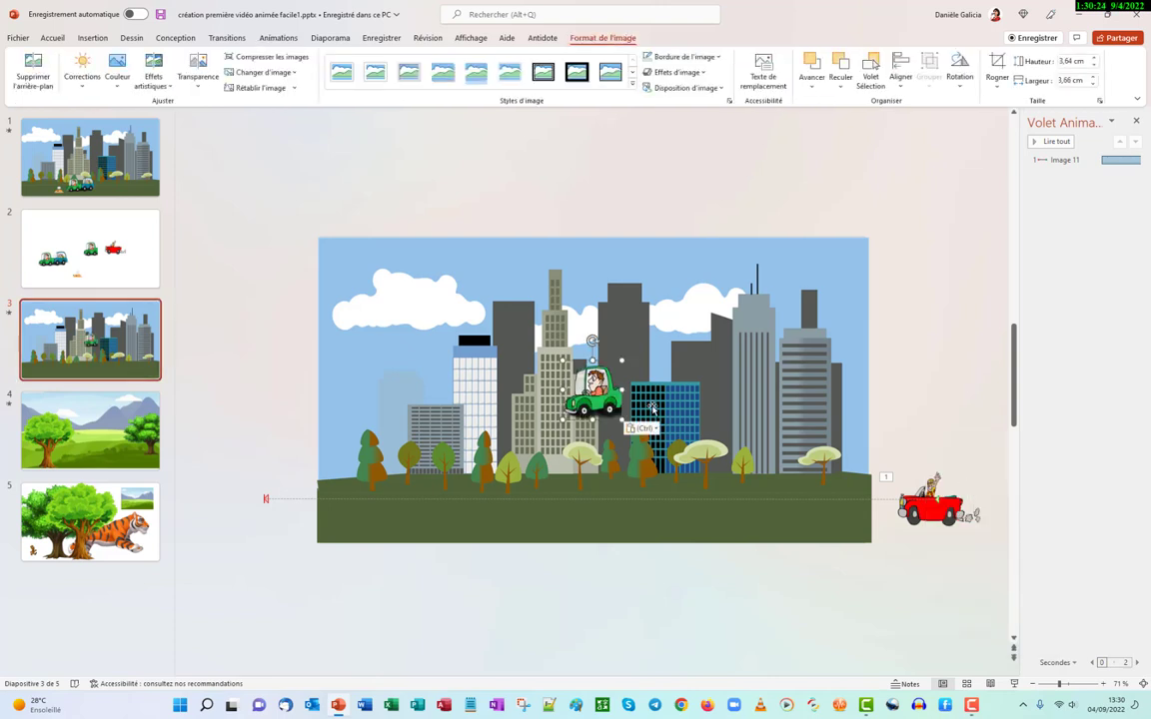
pyautogui.moveTo(597, 392); pyautogui.dragTo(943, 498)
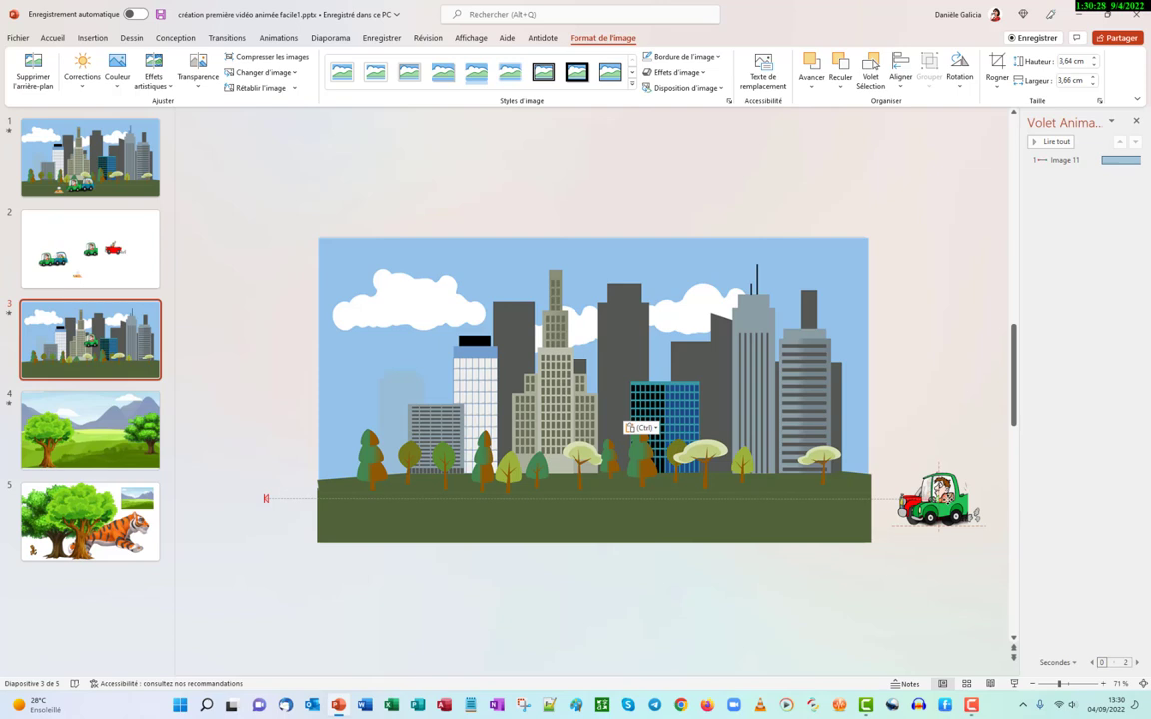
pyautogui.moveTo(939, 498); pyautogui.dragTo(941, 499)
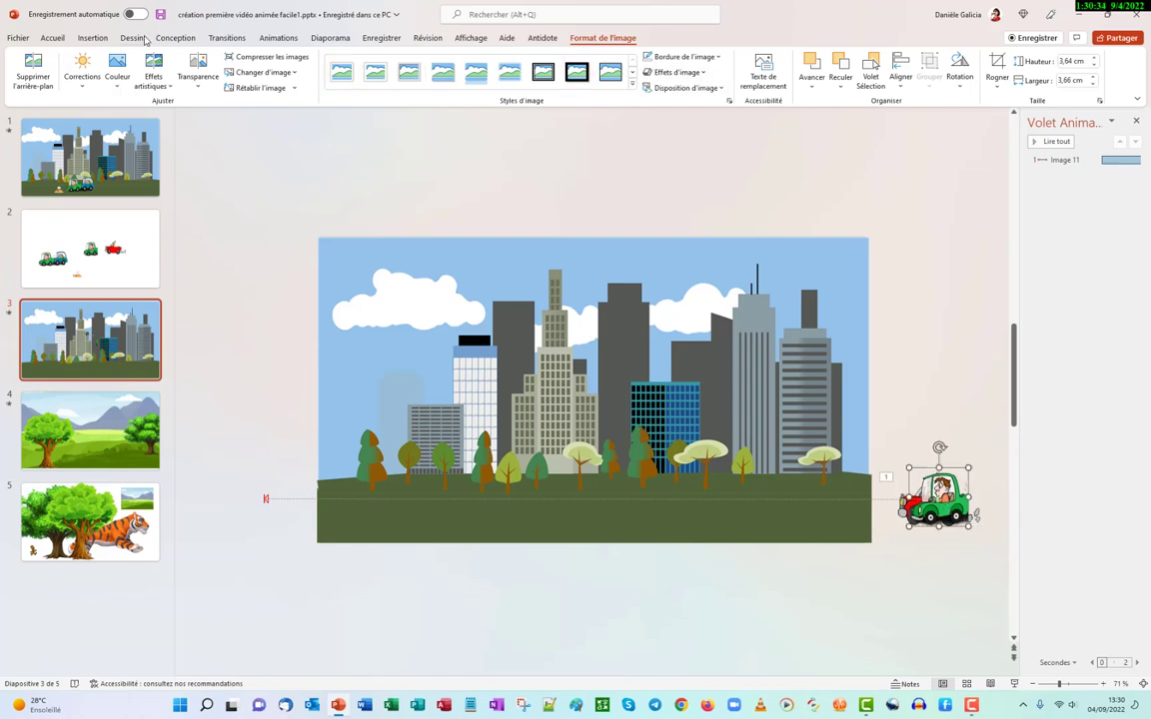
# Give the green car a Lines motion path with the Left direction
pyautogui.click(272, 40)
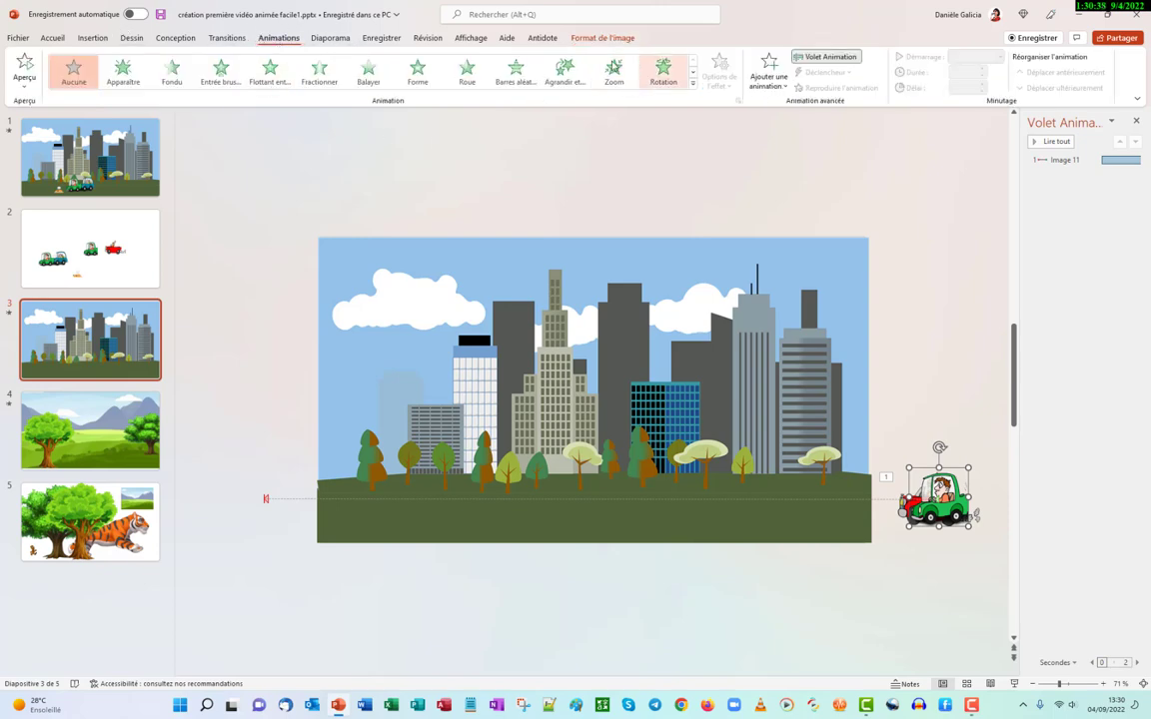
pyautogui.click(770, 86)
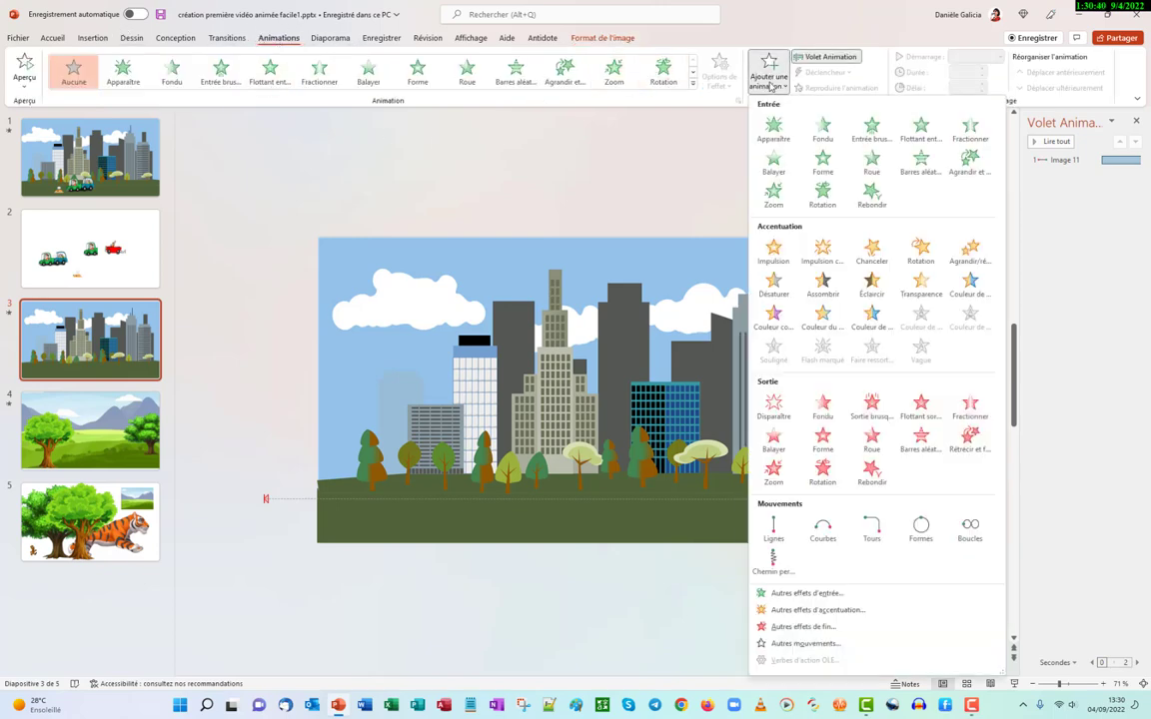
pyautogui.click(775, 538)
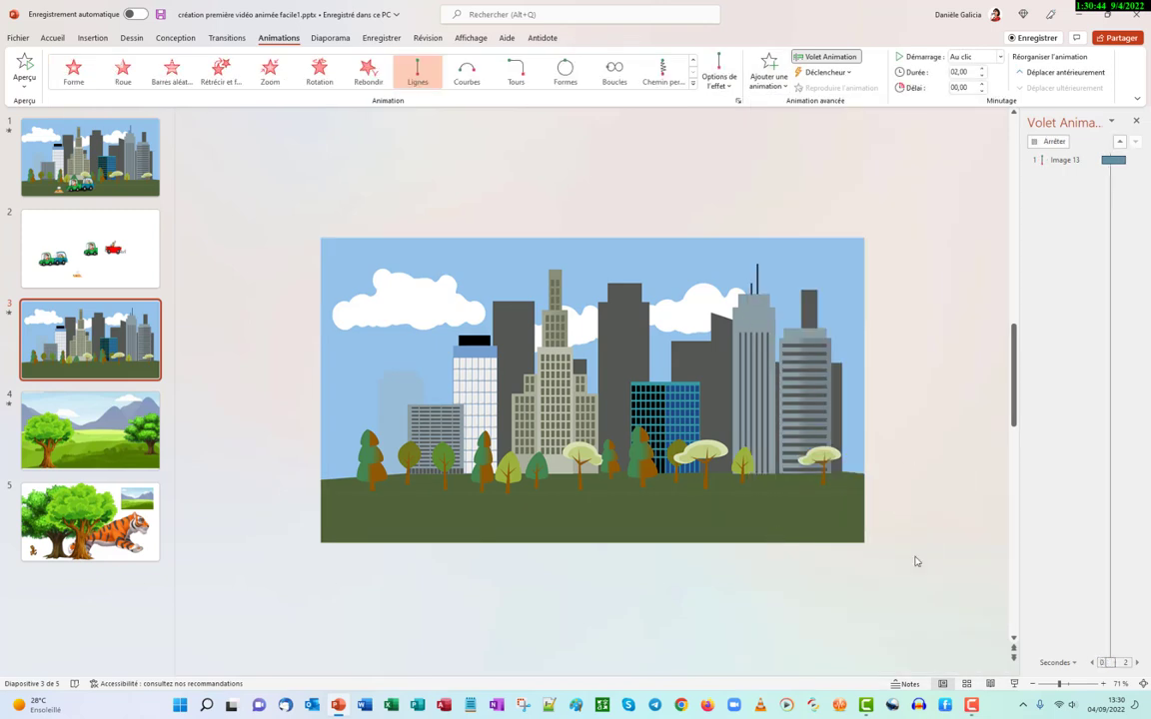
pyautogui.click(718, 77)
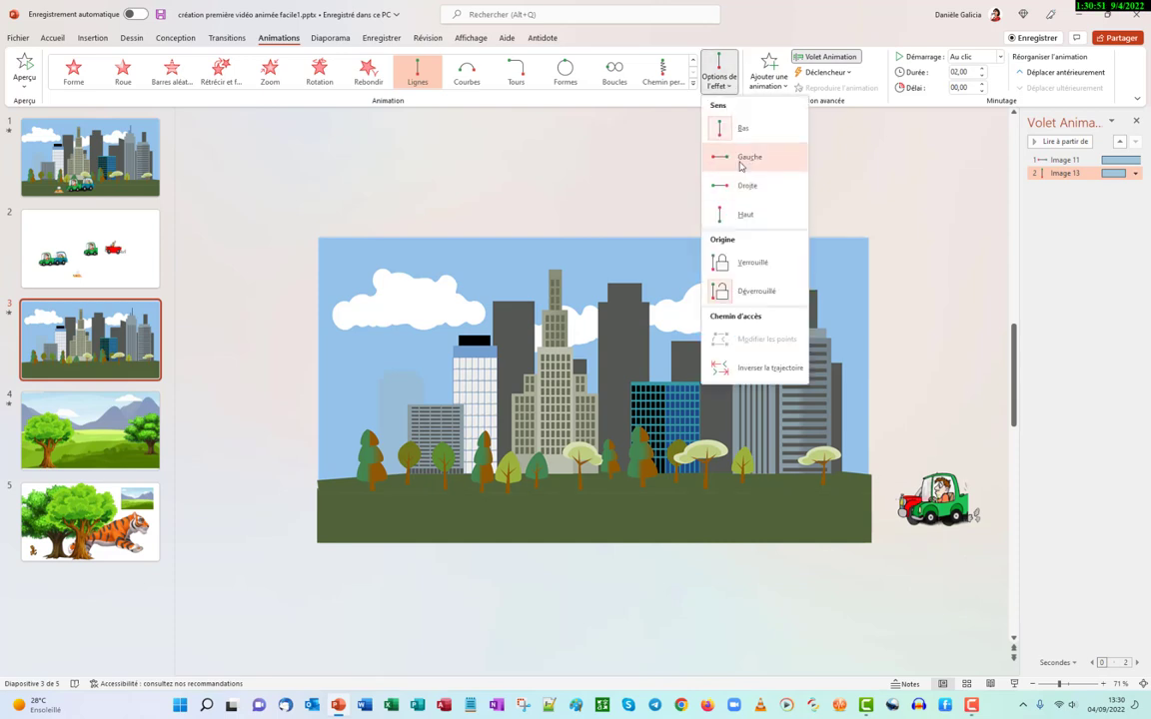
pyautogui.click(741, 158)
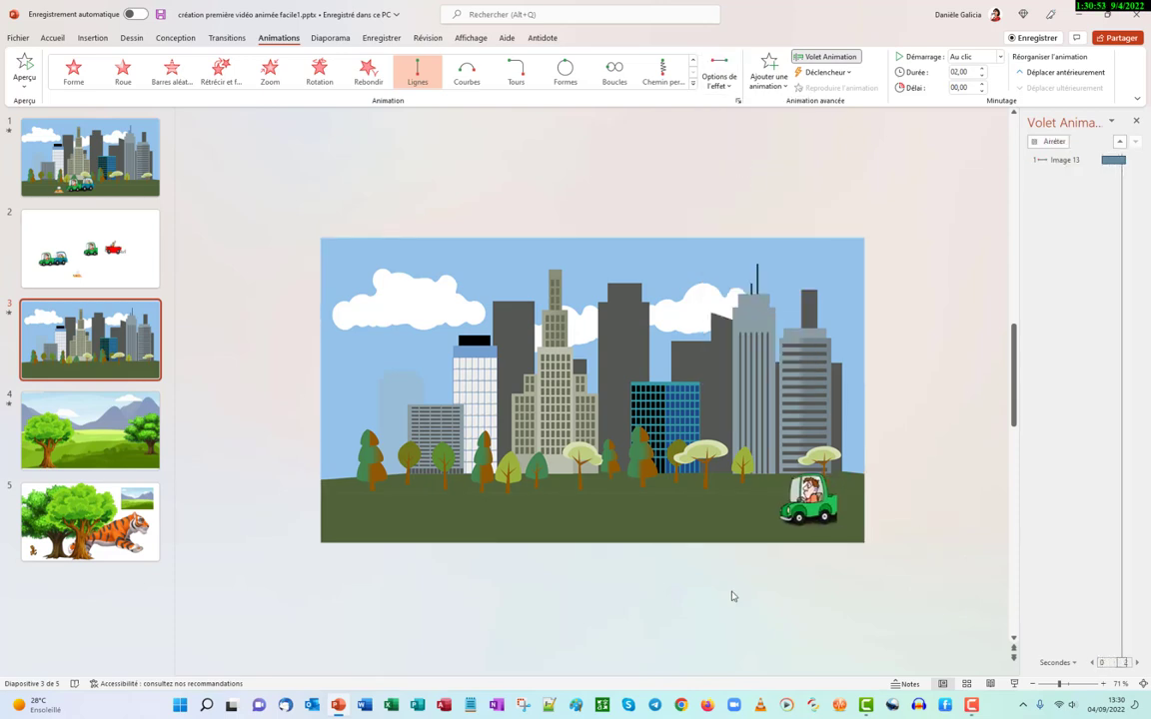
# Drag the green car's path end back so it stops around the middle of the ground
pyautogui.click(805, 500)
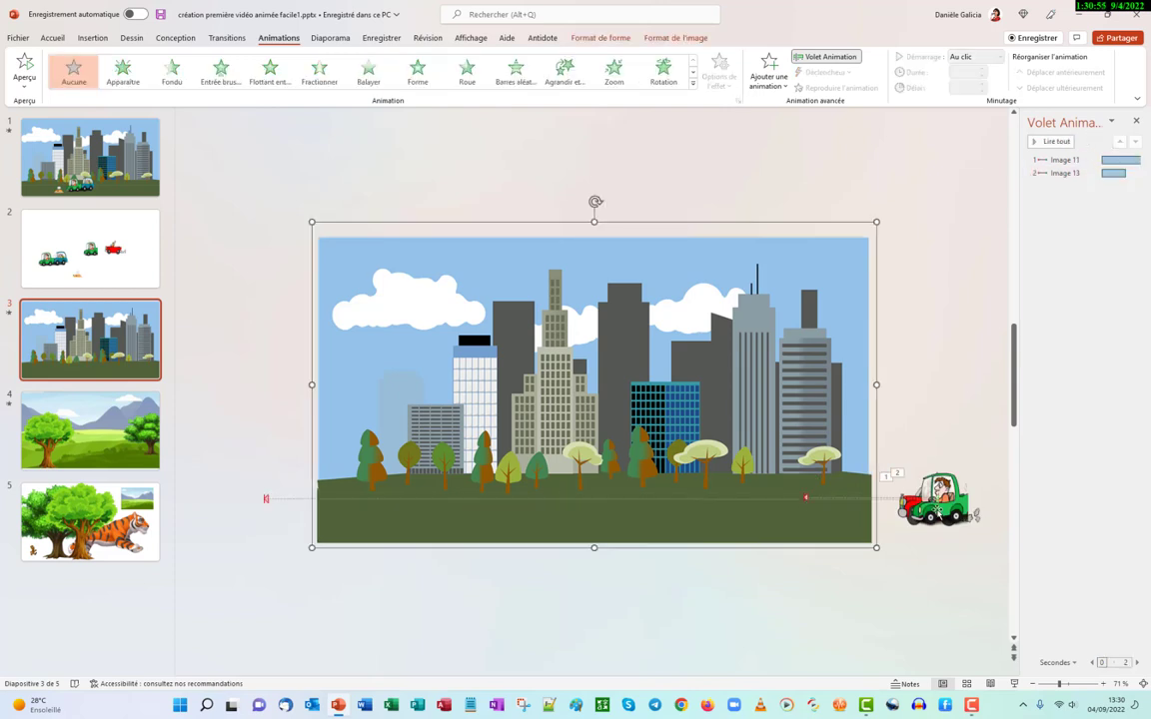
pyautogui.click(829, 499)
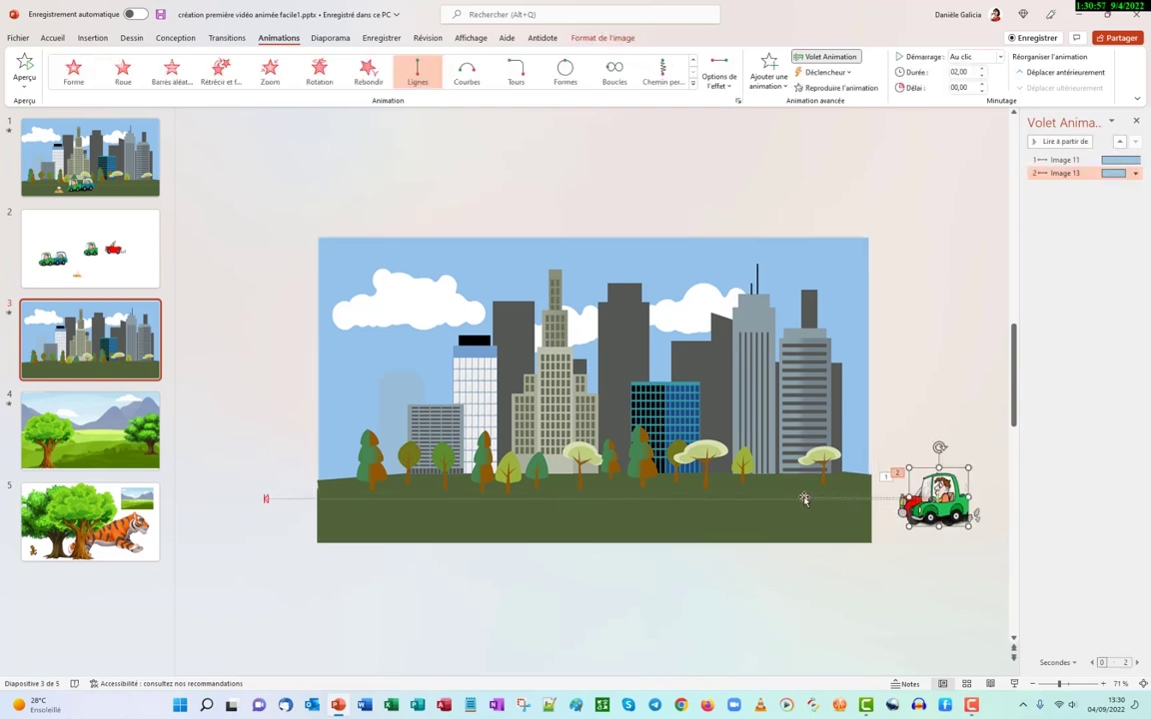
pyautogui.click(805, 502)
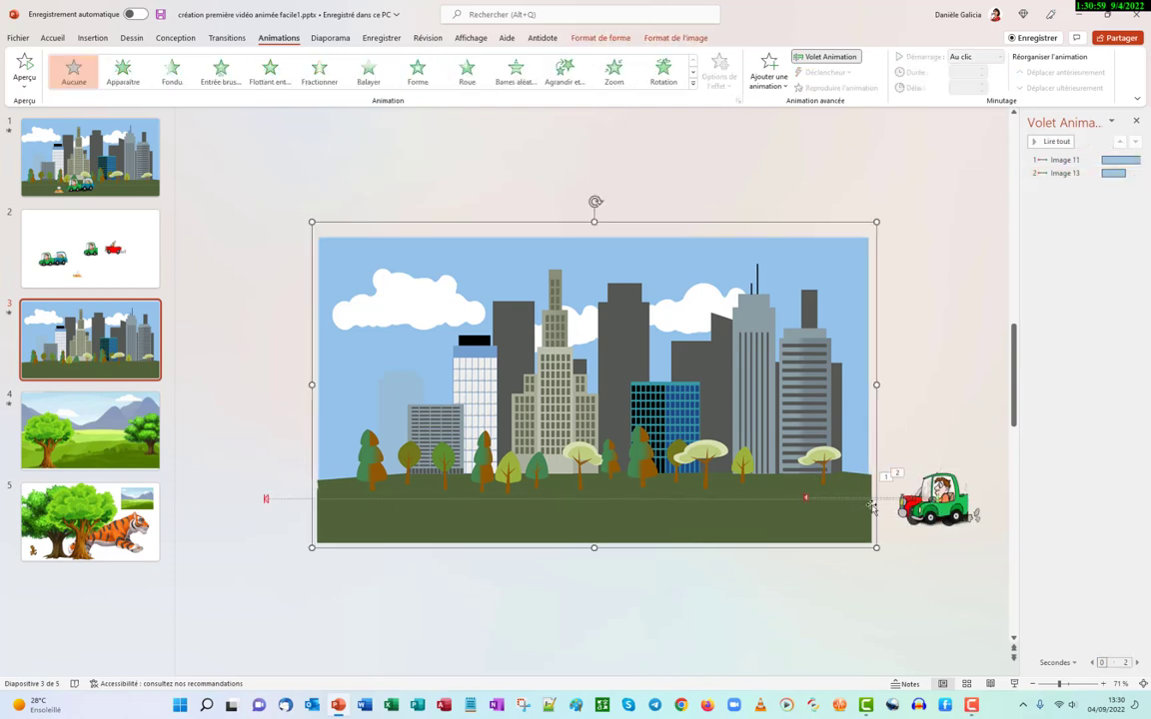
pyautogui.click(845, 501)
pyautogui.click(807, 503)
pyautogui.click(805, 499)
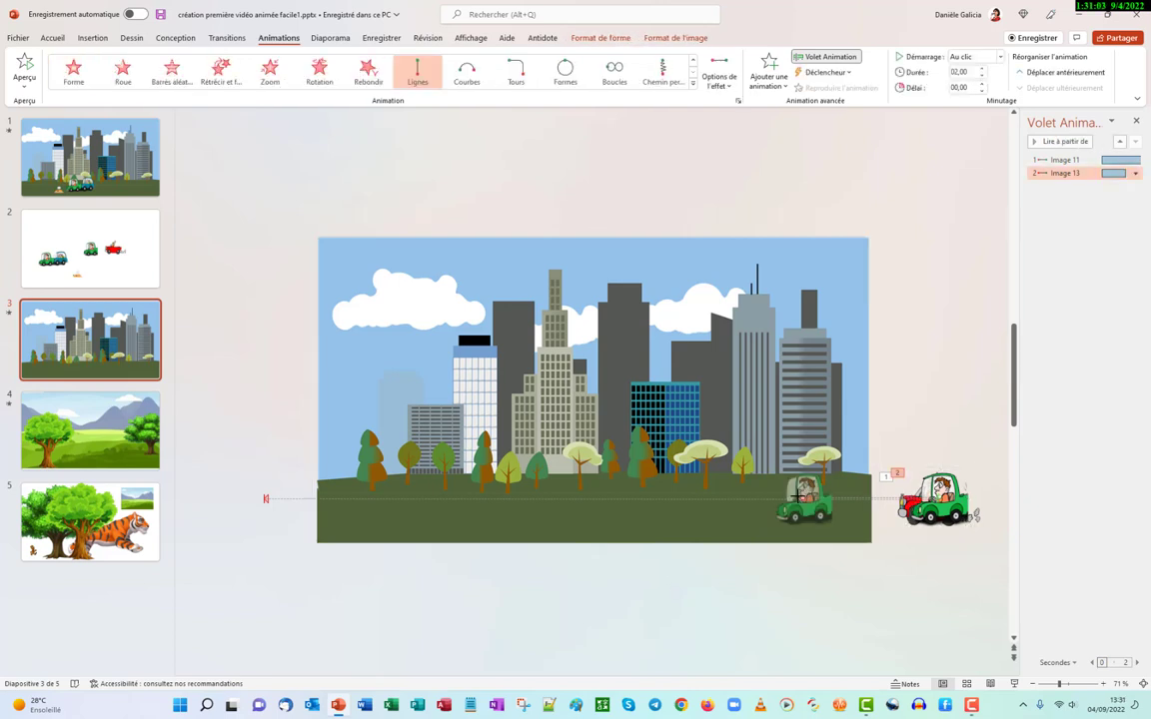
pyautogui.moveTo(797, 496); pyautogui.dragTo(542, 496)
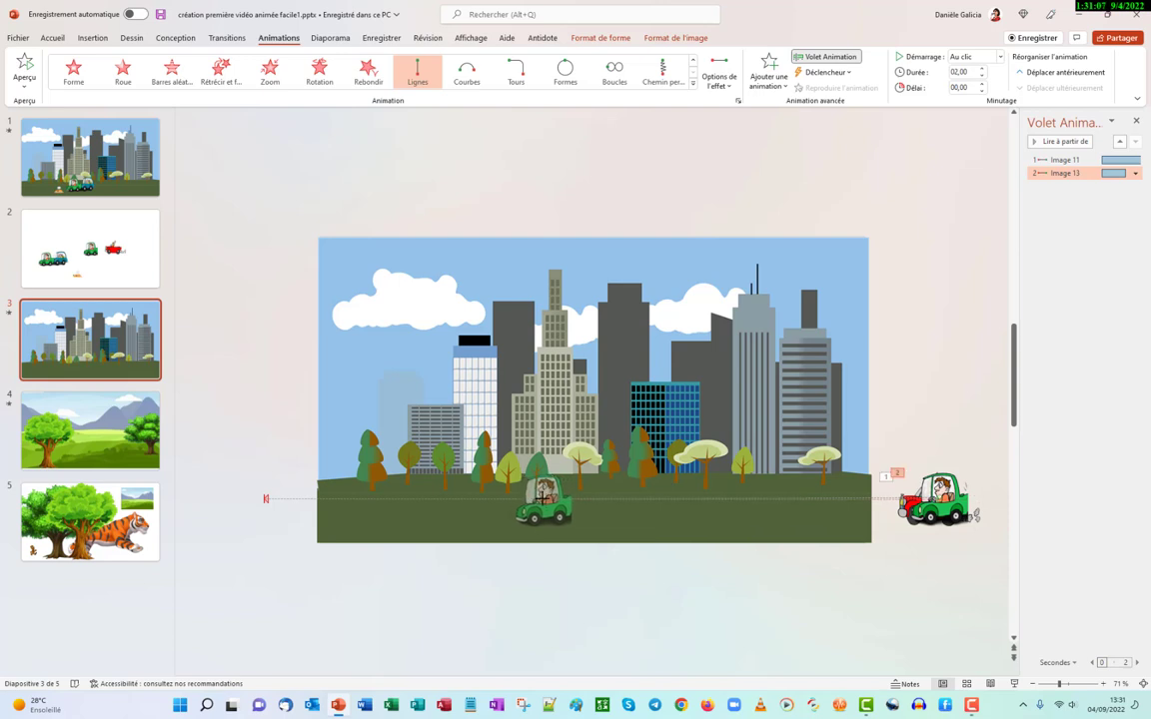
pyautogui.click(592, 593)
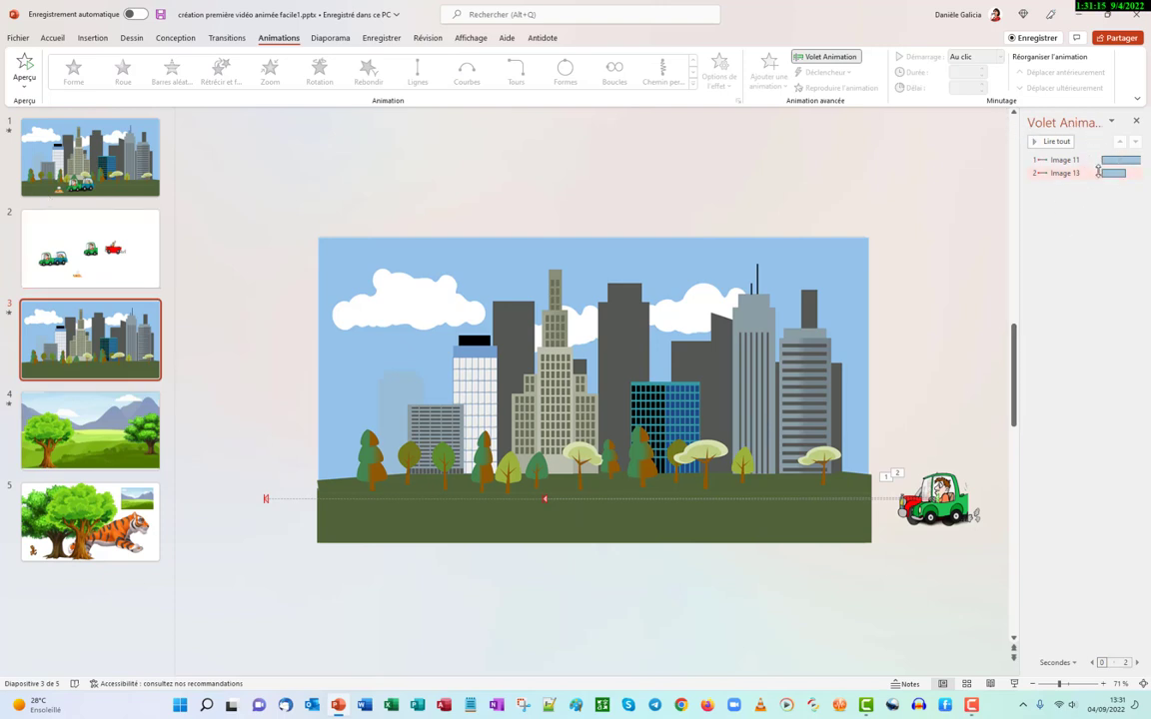
# Set the green car's animation to After Previous and the red car's to With Previous
pyautogui.click(1133, 174)
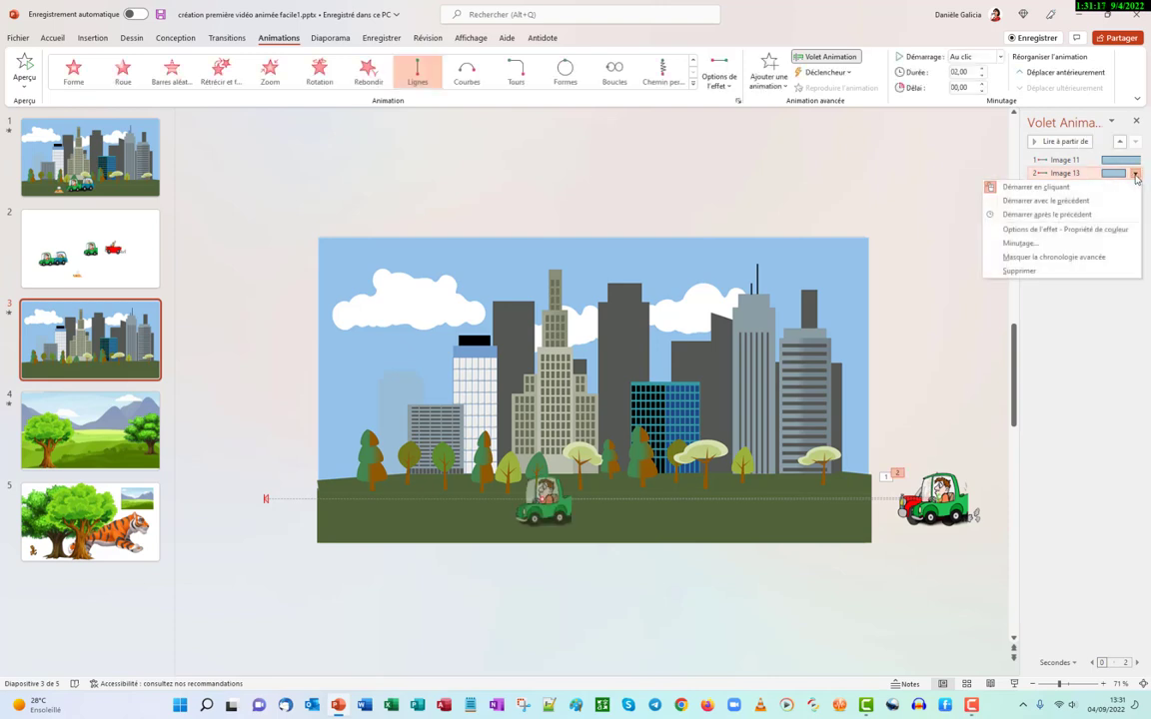
pyautogui.click(1076, 215)
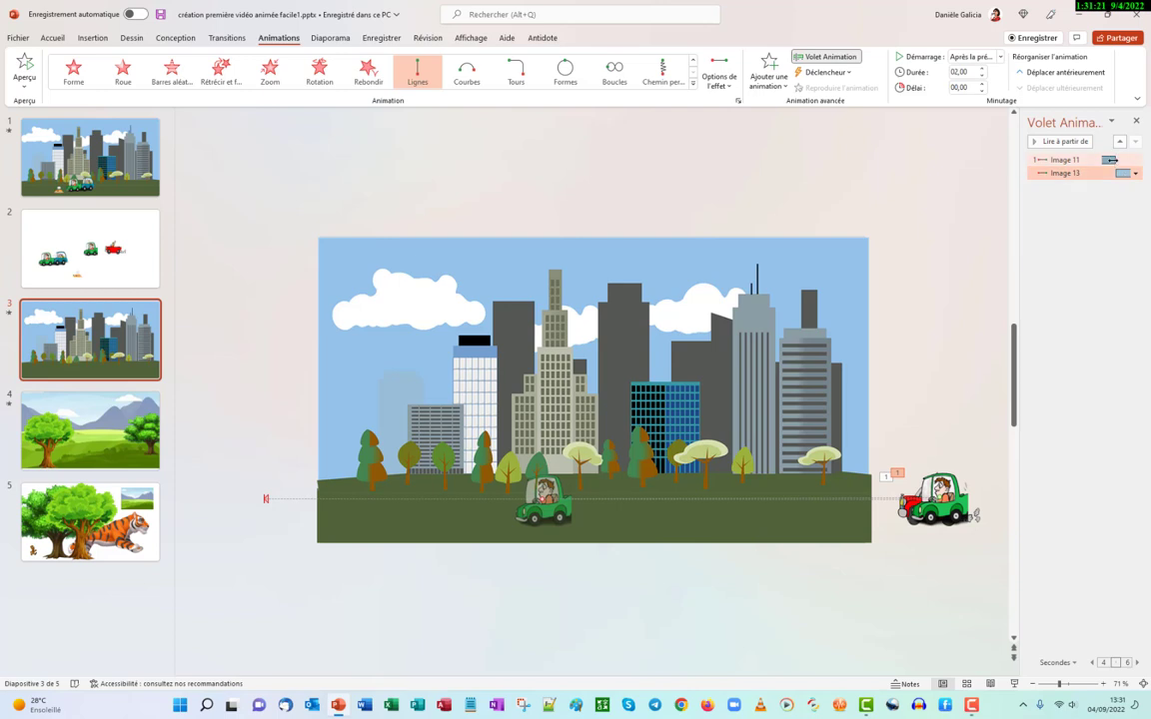
pyautogui.click(1126, 158)
pyautogui.click(1136, 161)
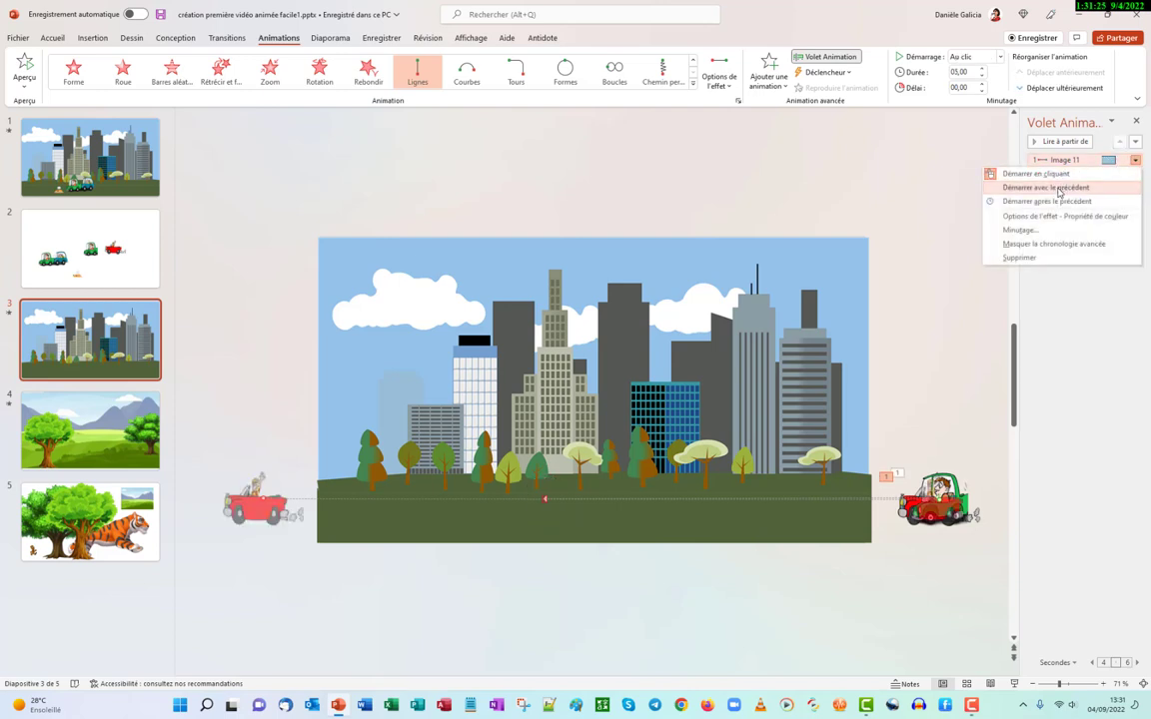
pyautogui.click(1059, 188)
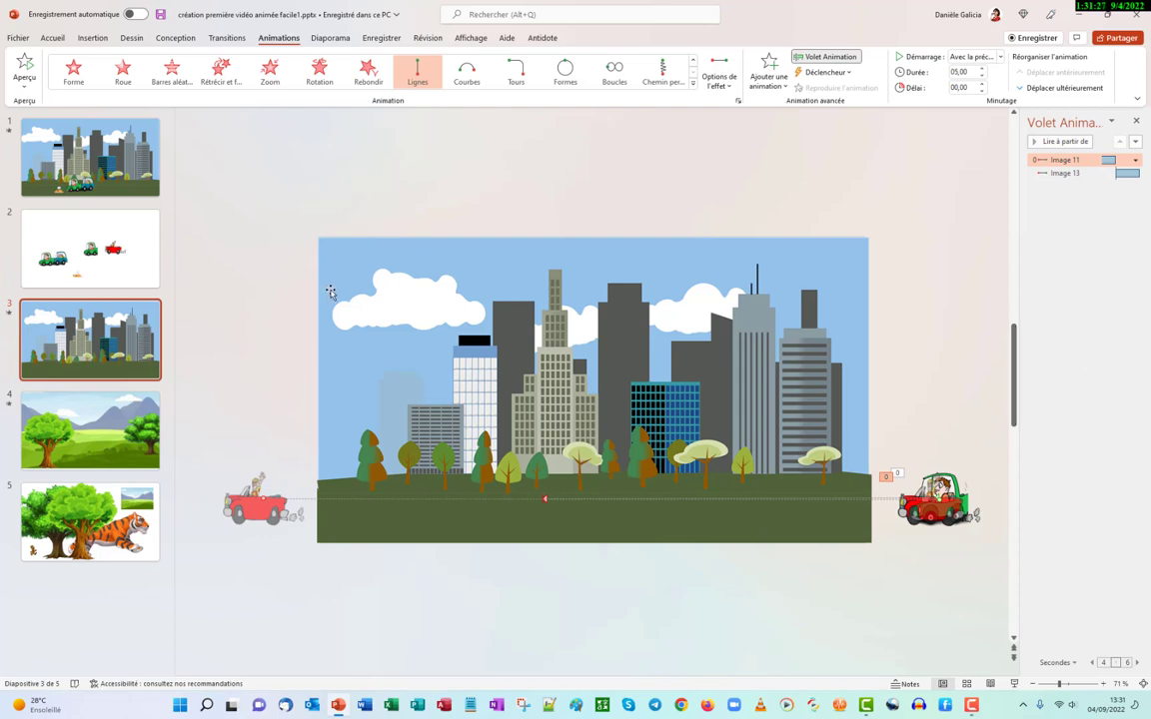
# Preview both cars' animations on the city slide, then stop the preview
pyautogui.click(9, 314)
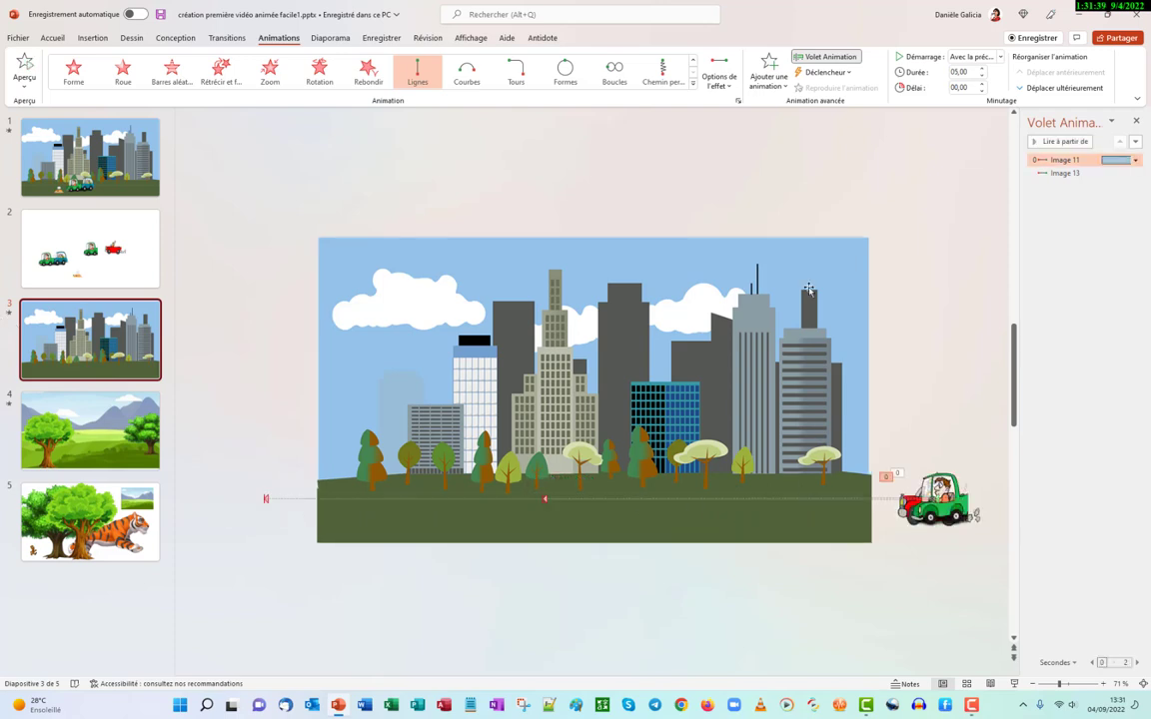
pyautogui.click(976, 512)
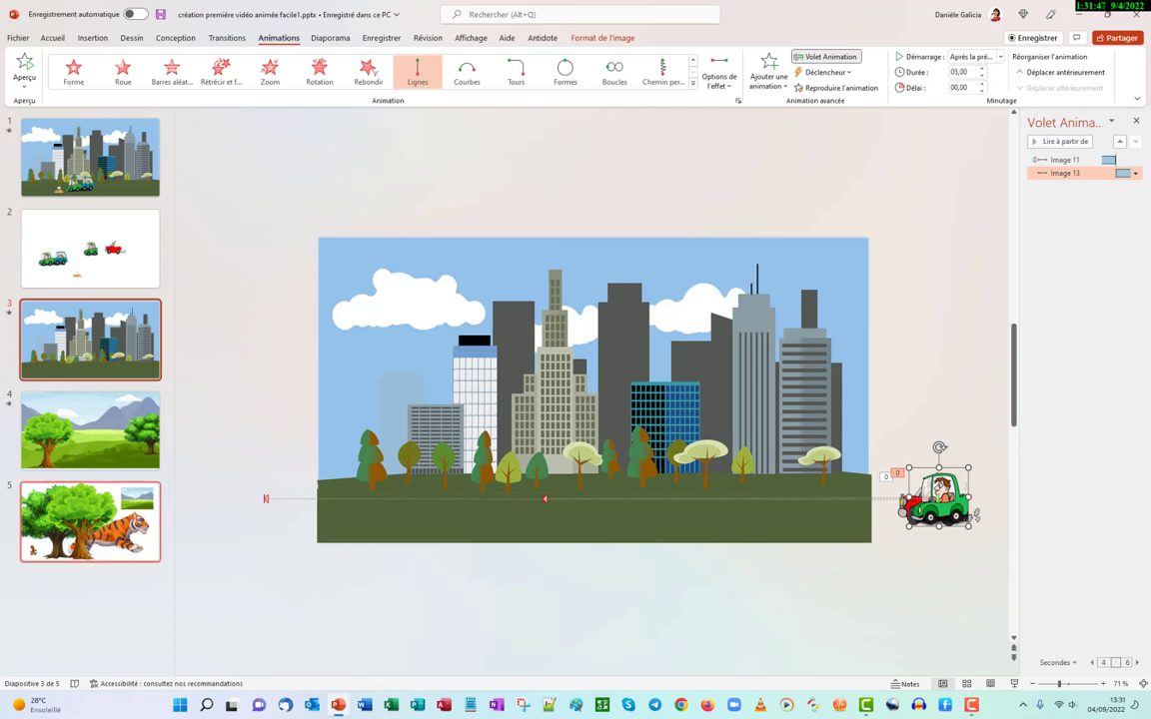
pyautogui.click(8, 315)
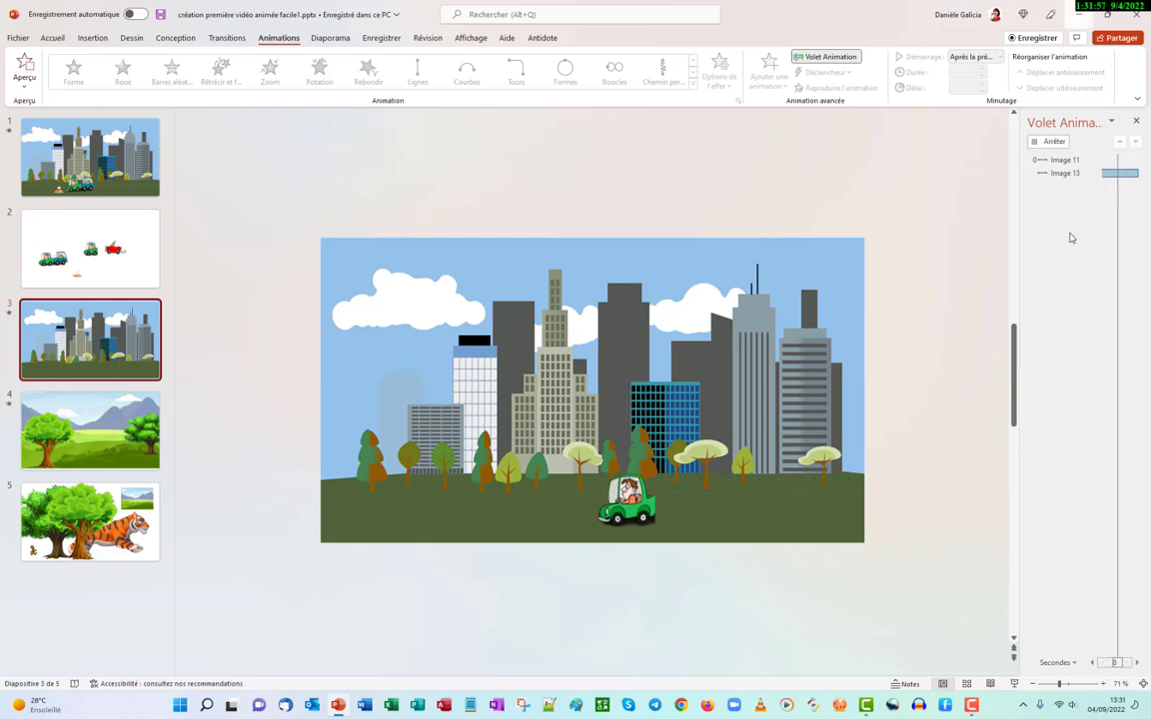
pyautogui.click(1087, 174)
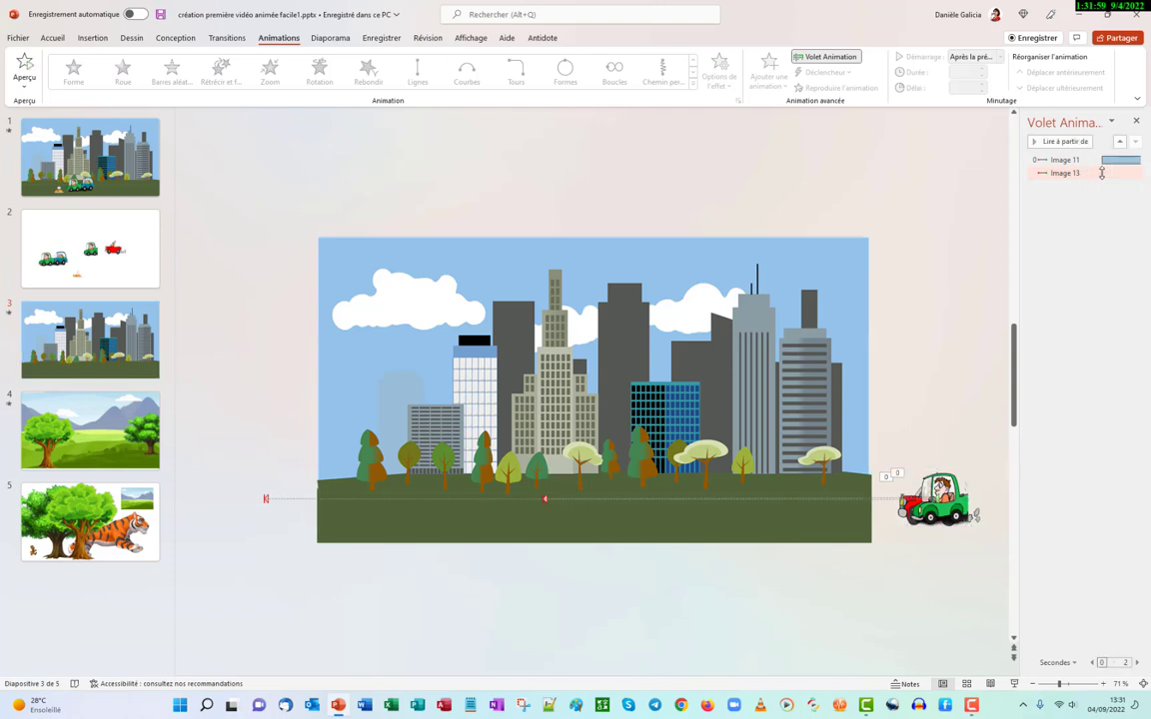
# Remove the smooth start from the green car's motion effect, then preview the slide's animations
pyautogui.click(1136, 174)
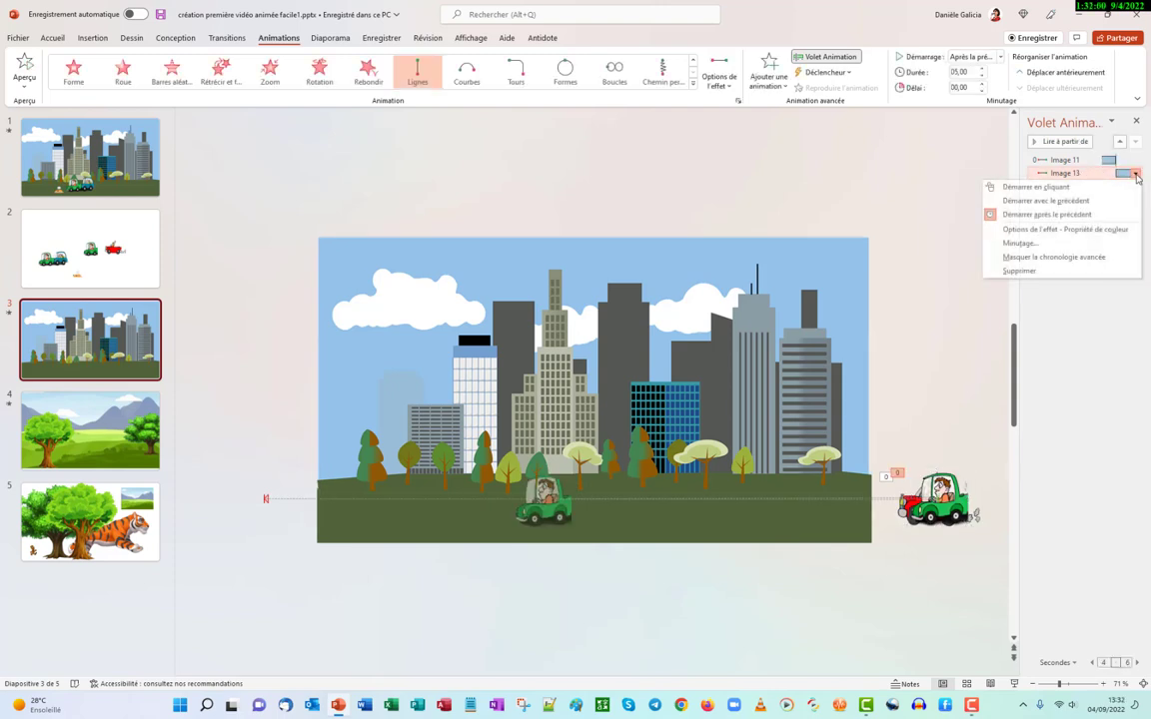
pyautogui.click(1042, 232)
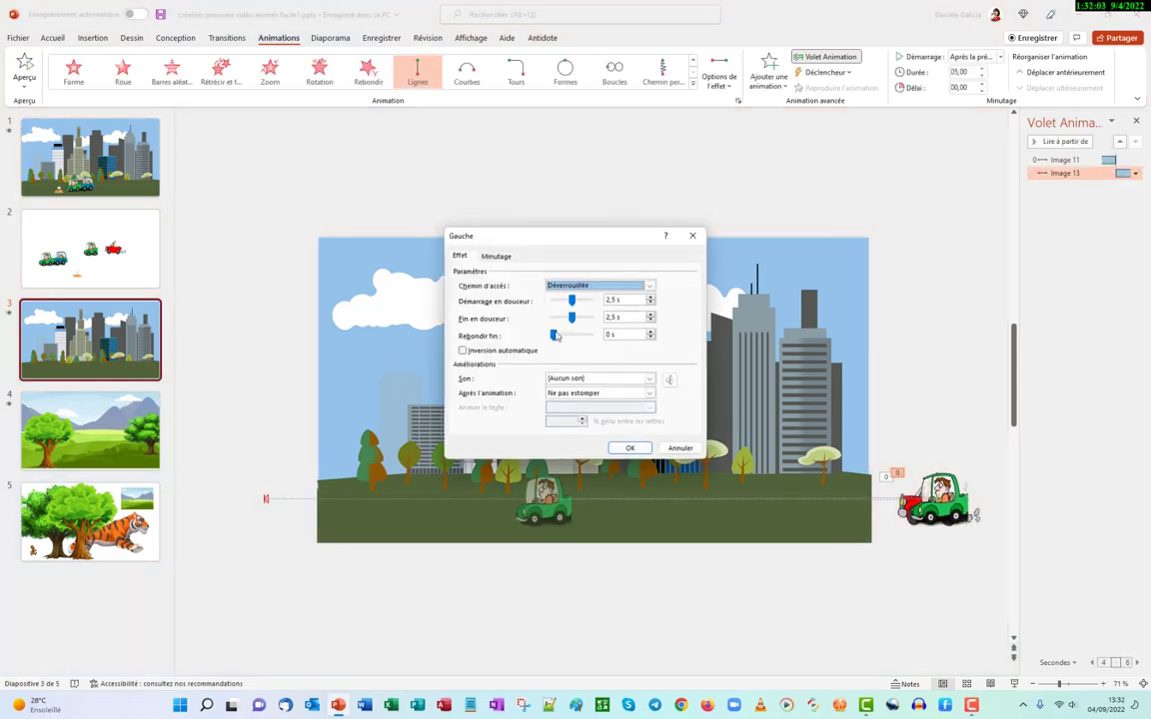
pyautogui.moveTo(572, 301)
pyautogui.mouseDown()
pyautogui.moveTo(542, 307)
pyautogui.moveTo(540, 328)
pyautogui.mouseUp()
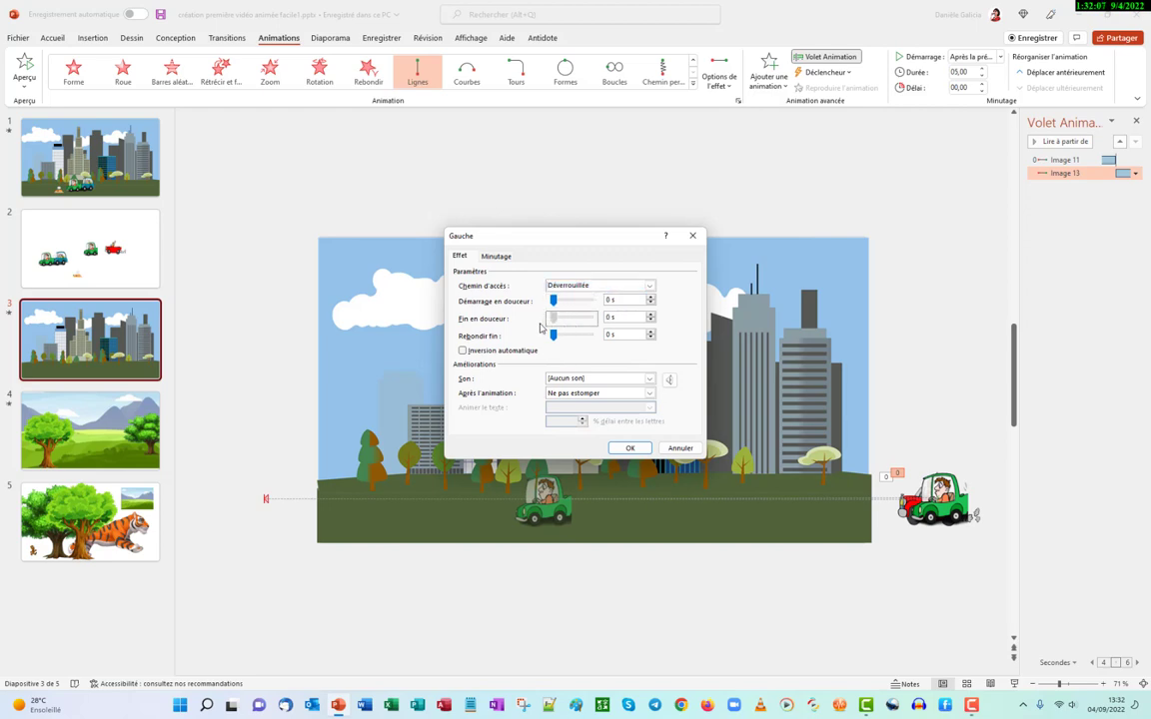
pyautogui.click(627, 448)
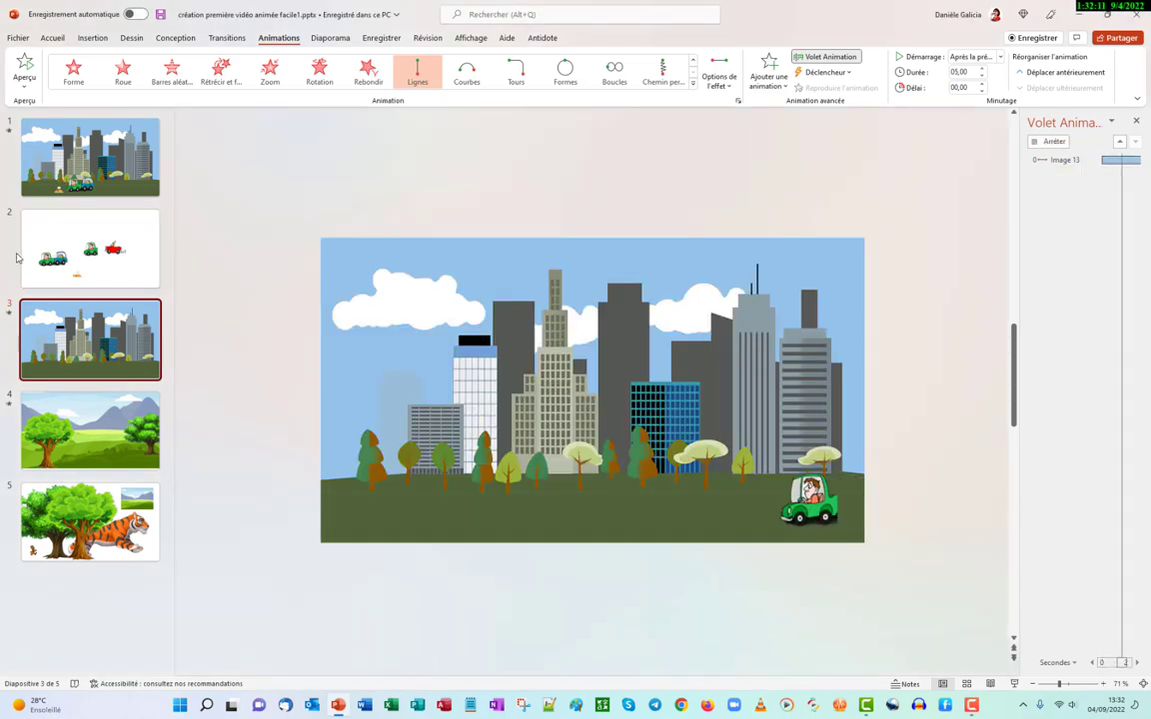
pyautogui.click(9, 315)
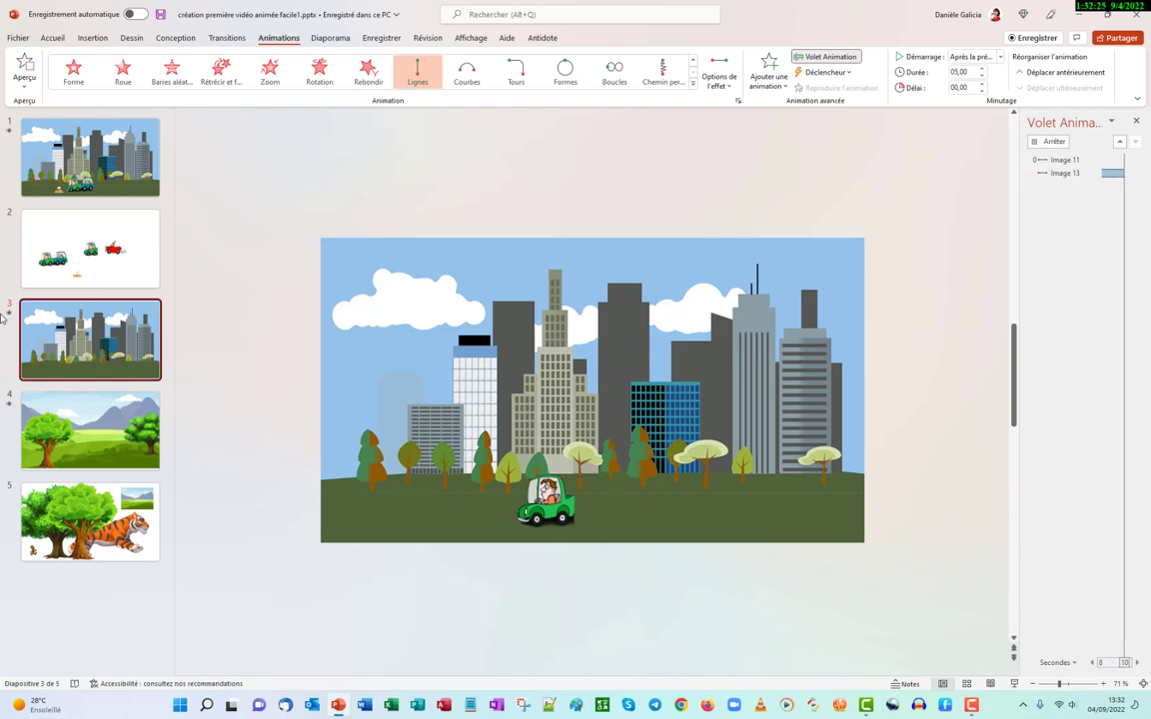
pyautogui.click(1098, 160)
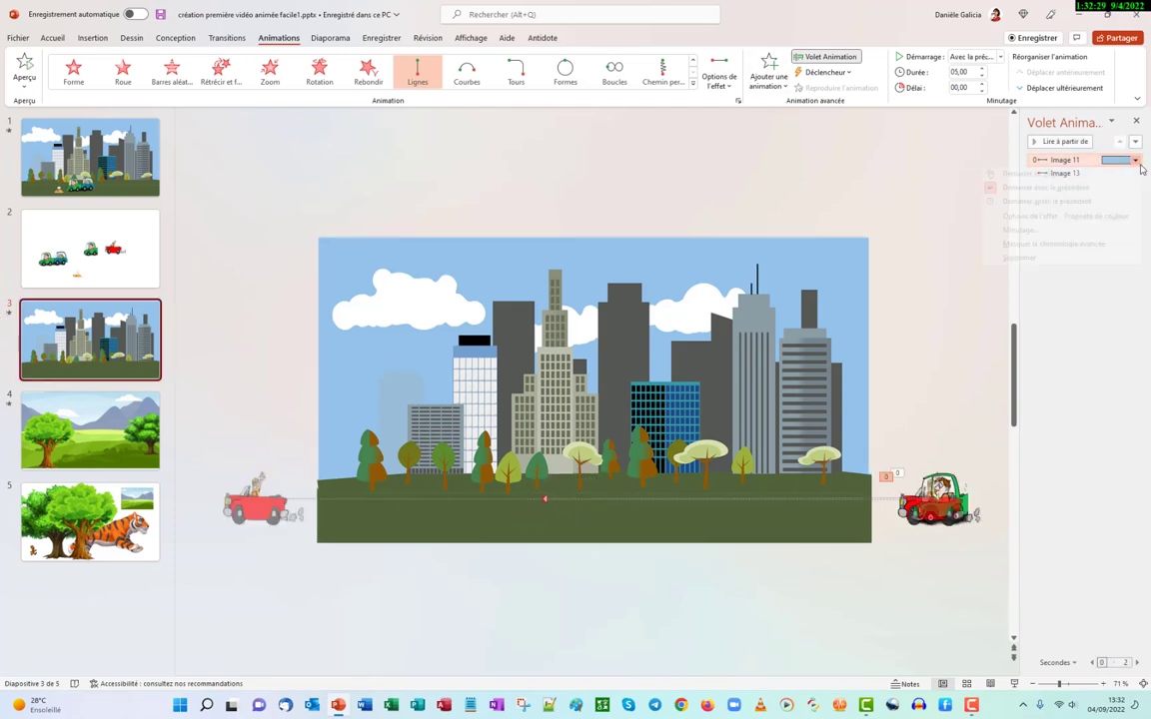
# Cut the red car's Gauche smooth start and smooth end to about 0 s
pyautogui.click(1135, 160)
pyautogui.click(1059, 215)
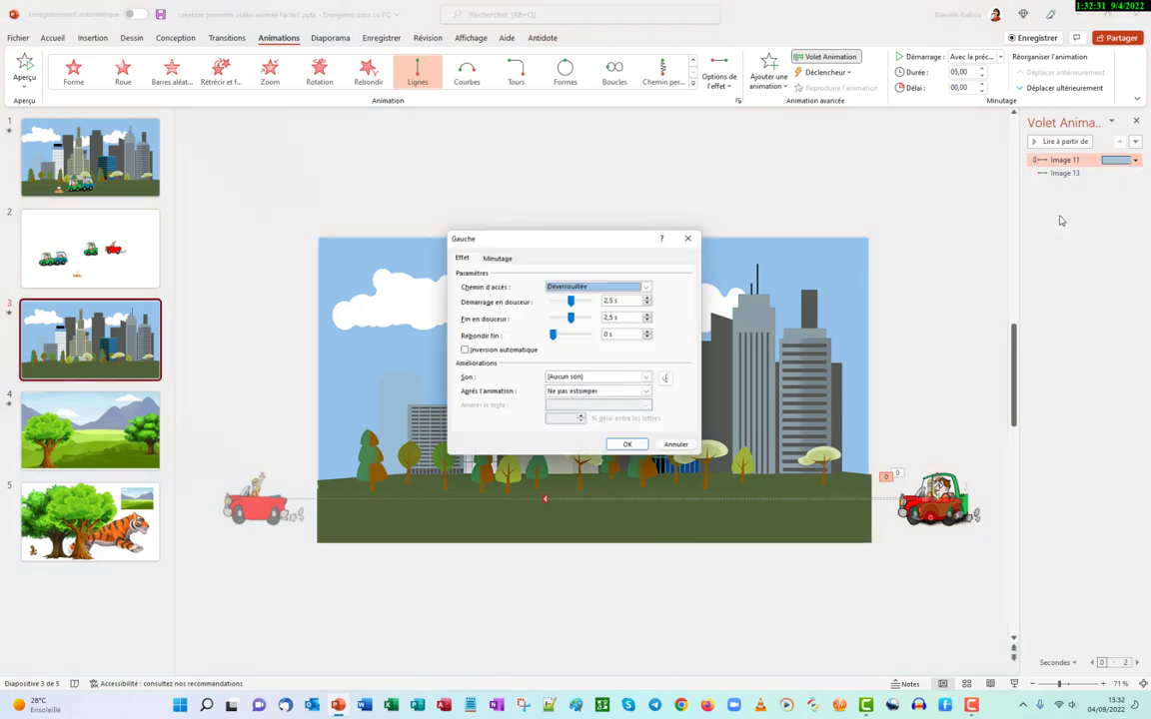
pyautogui.click(574, 301)
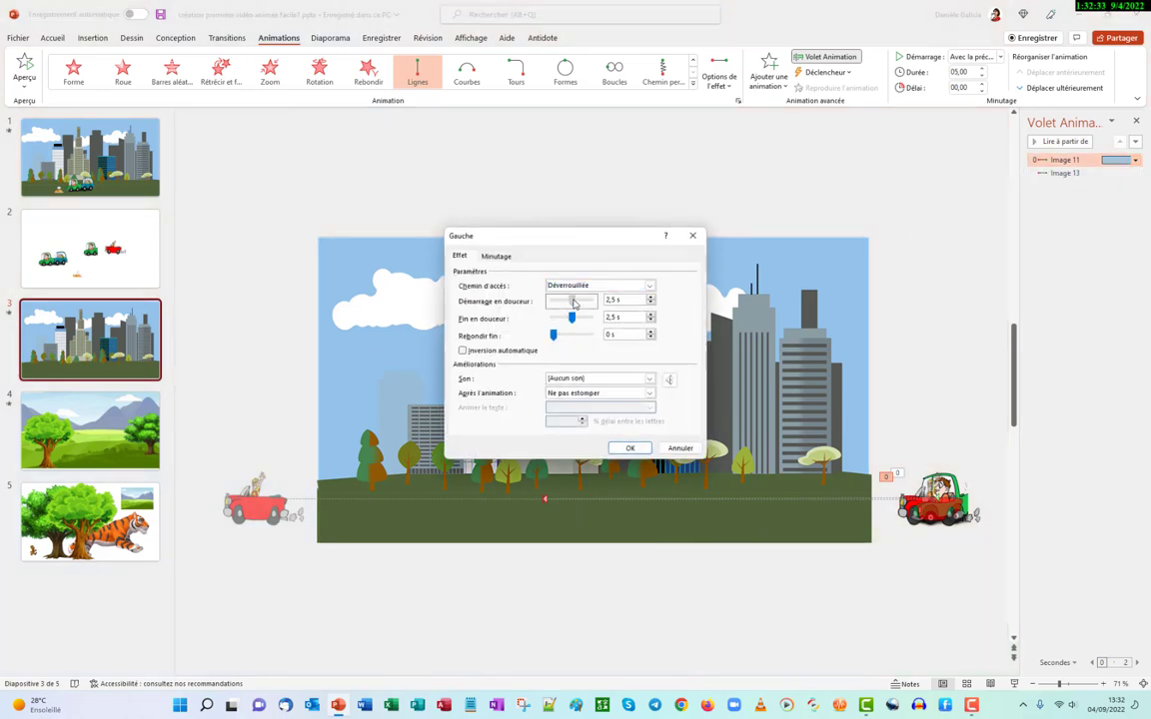
pyautogui.moveTo(574, 320); pyautogui.dragTo(554, 321)
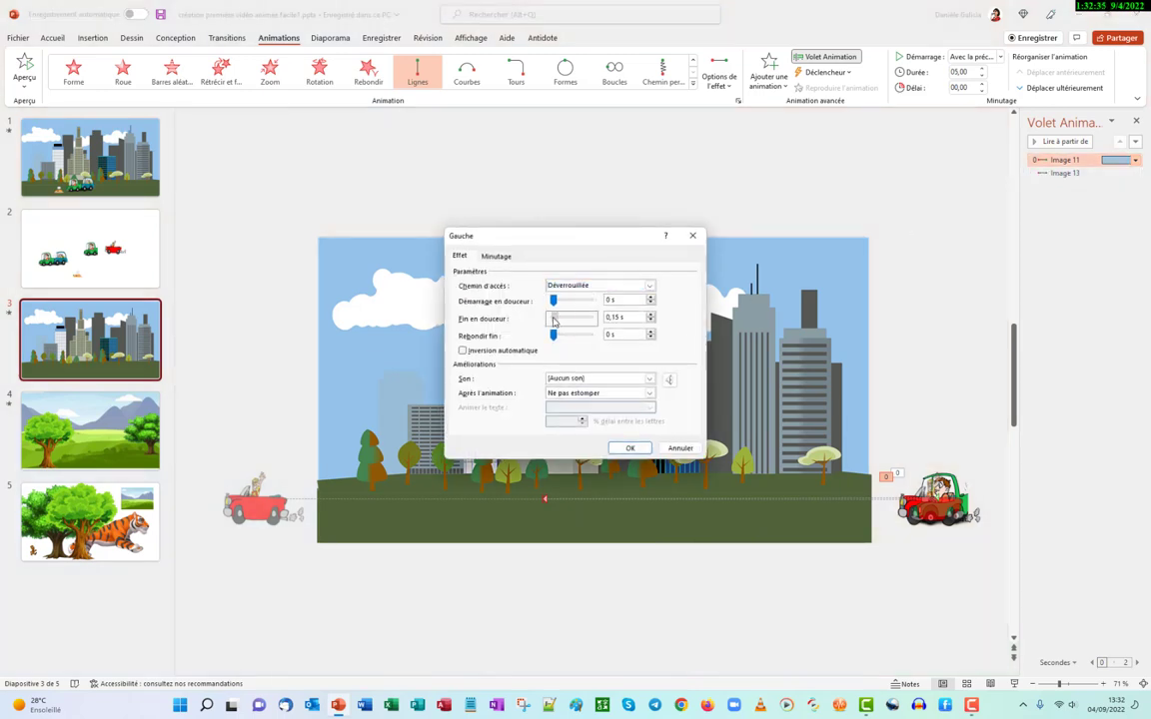
pyautogui.click(650, 298)
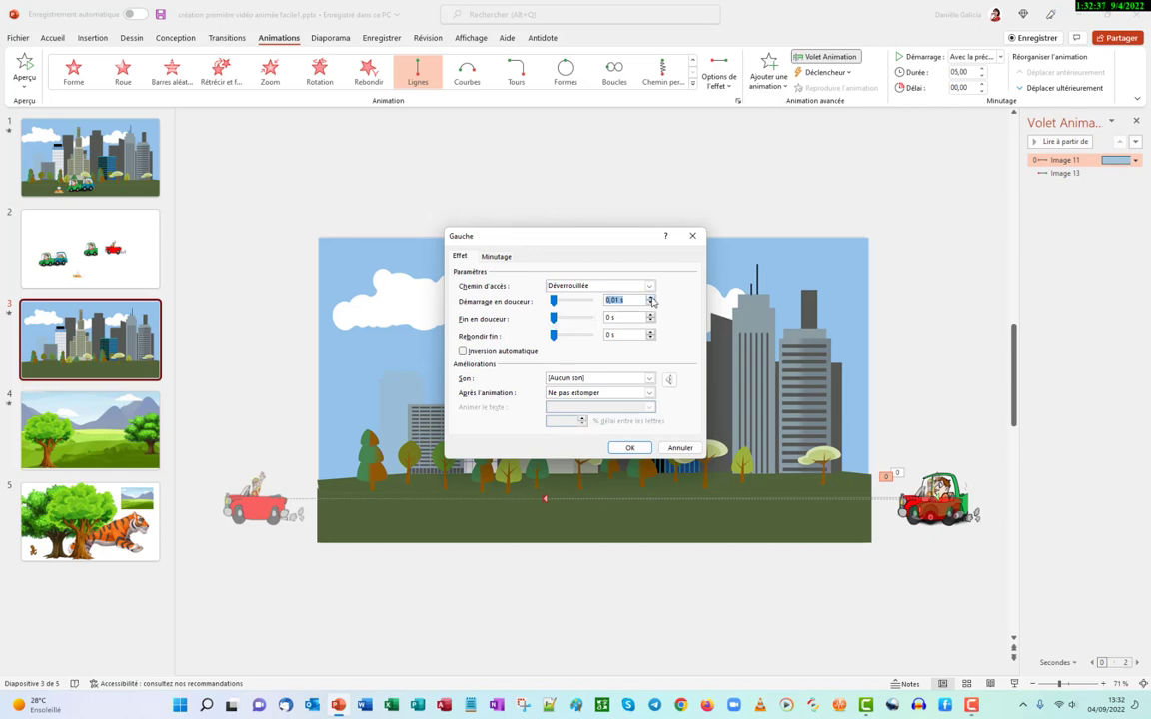
pyautogui.click(630, 447)
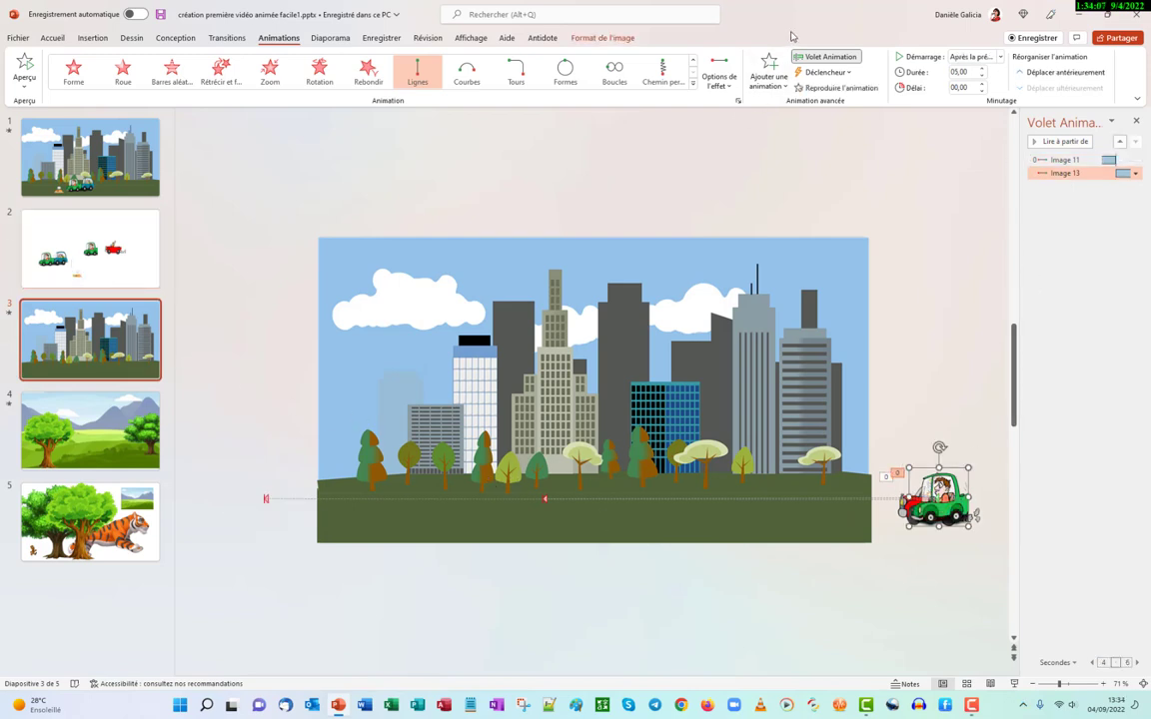
# Give the green car a Disparaître exit effect starting after the previous animation
pyautogui.click(769, 80)
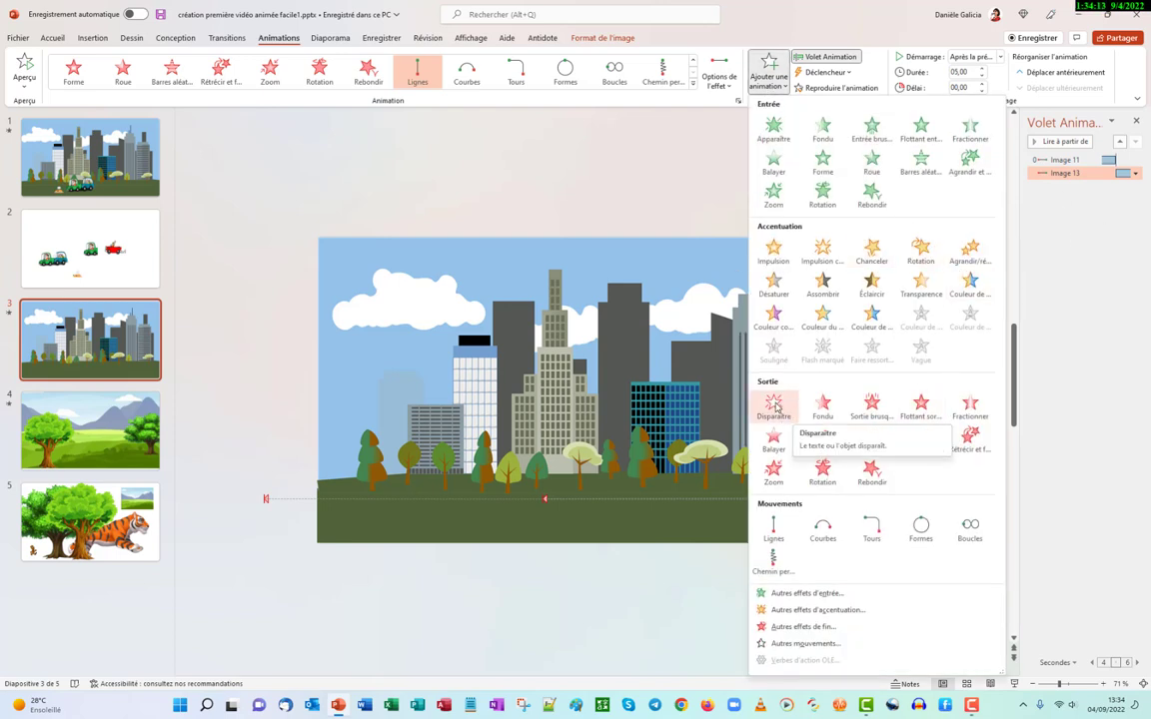
pyautogui.click(775, 406)
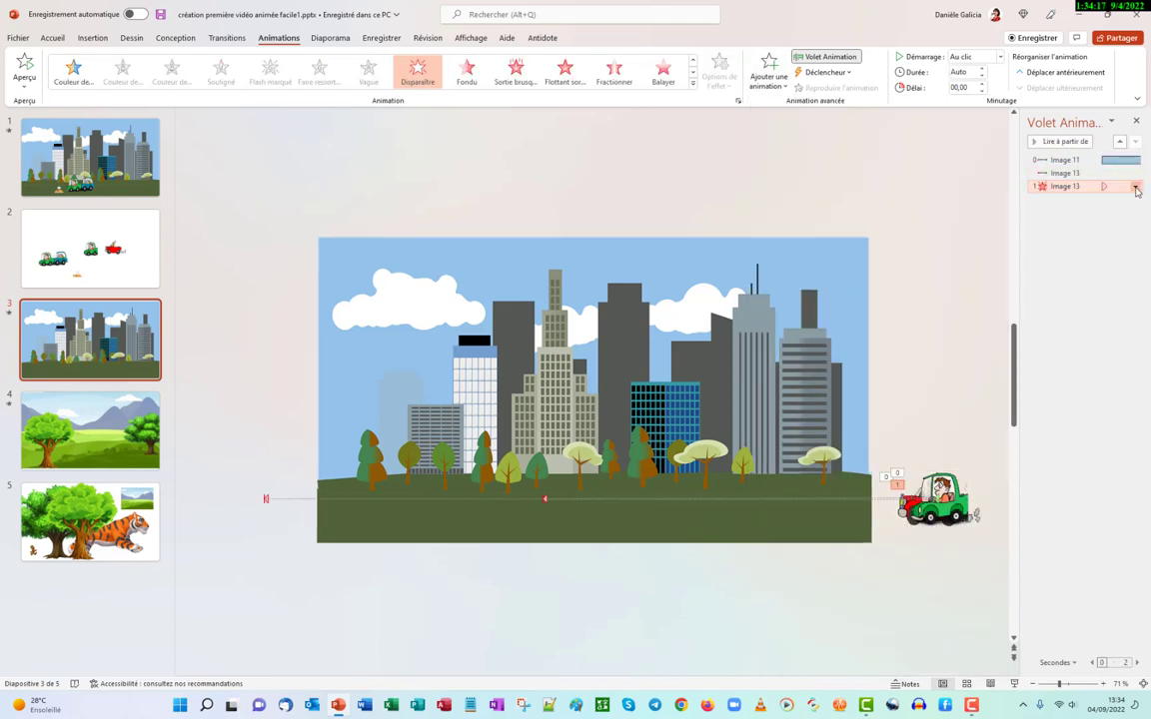
pyautogui.click(1136, 188)
pyautogui.click(1003, 226)
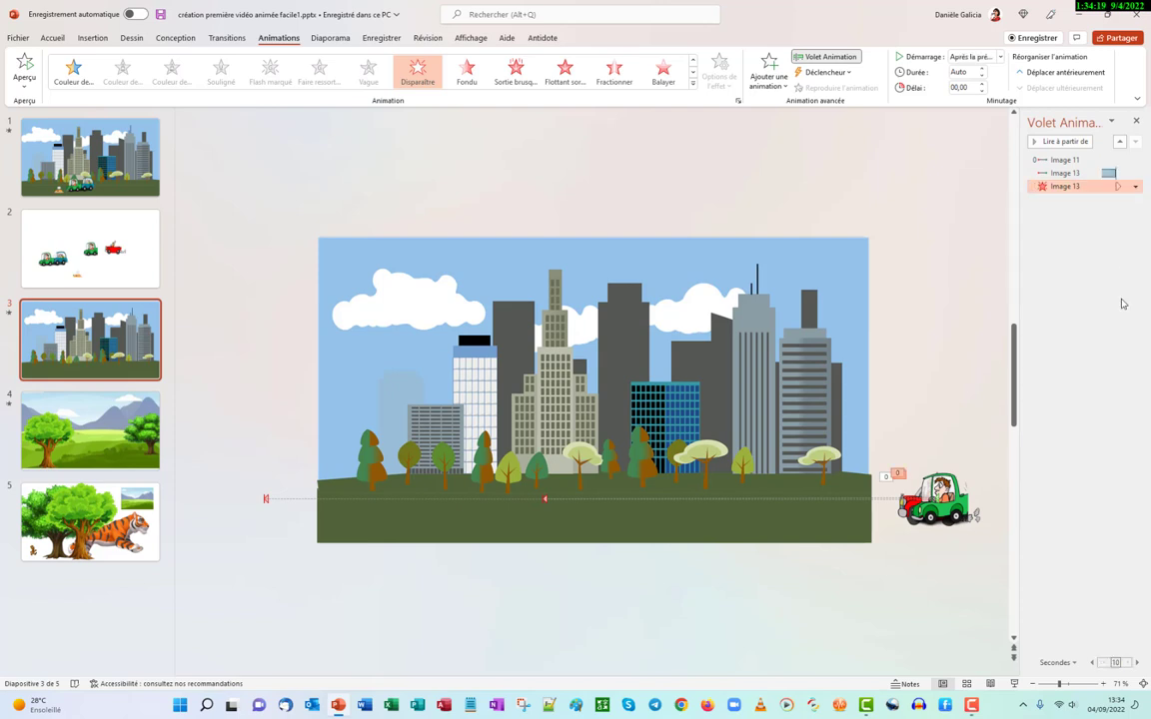
# Set a 0.5 s delay on the green car's exit effect in Minutage
pyautogui.click(1135, 187)
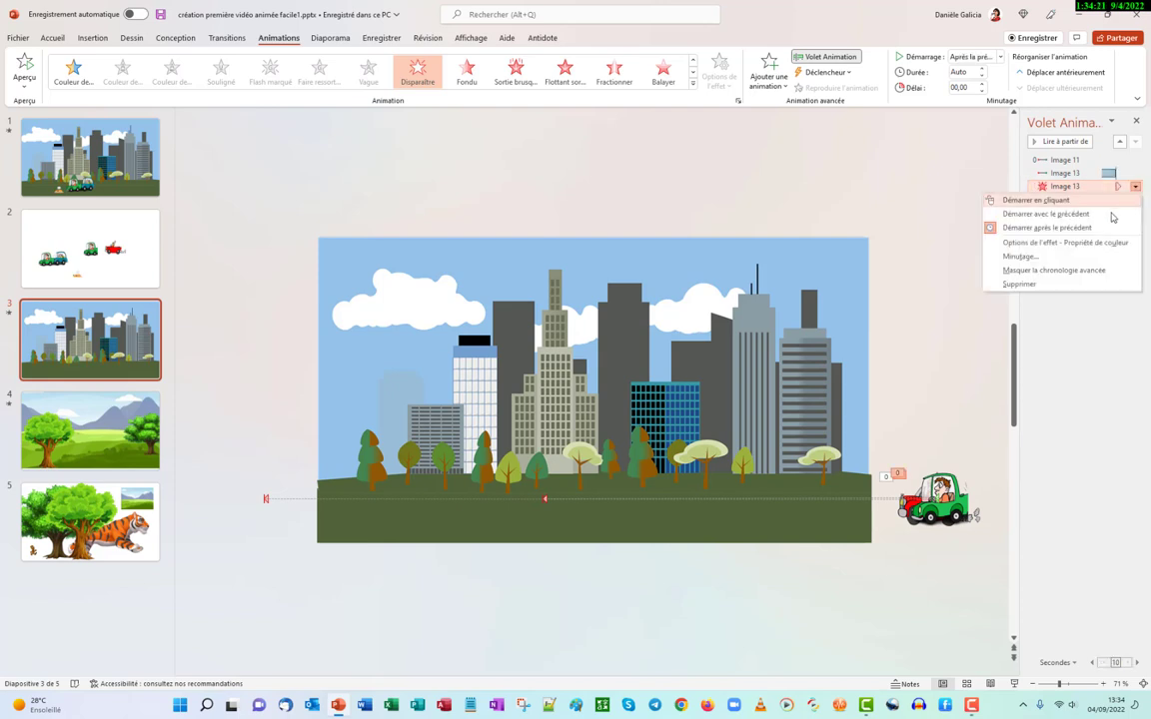
pyautogui.click(1077, 244)
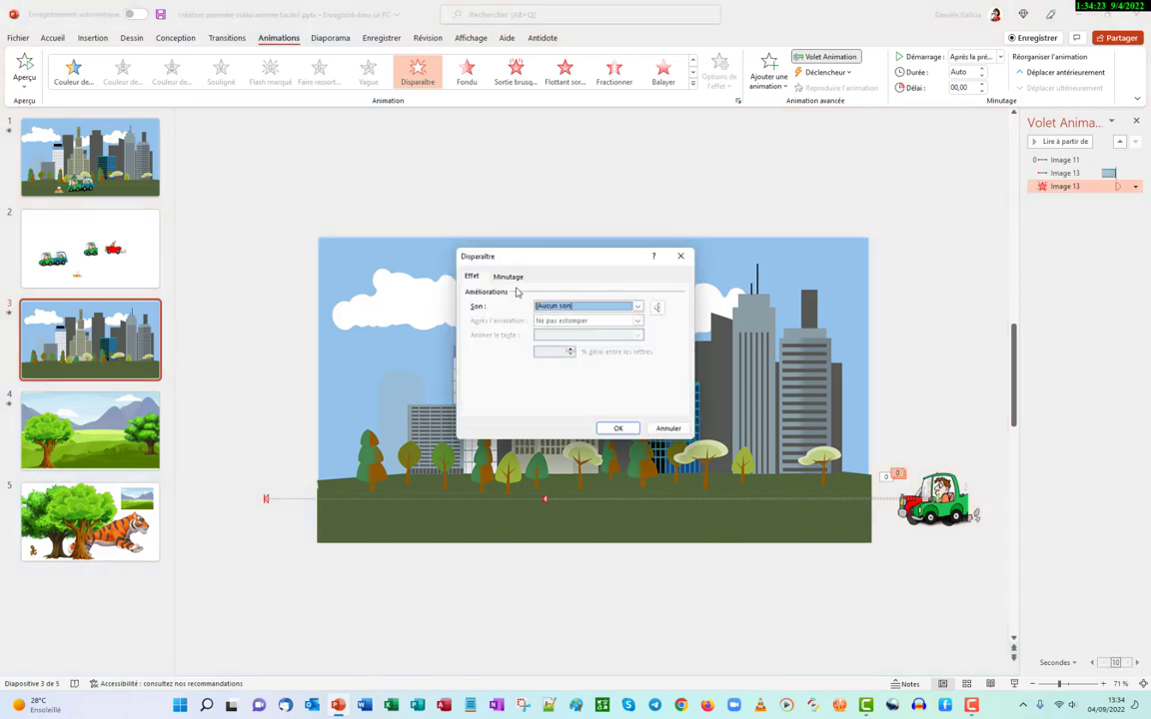
pyautogui.click(506, 277)
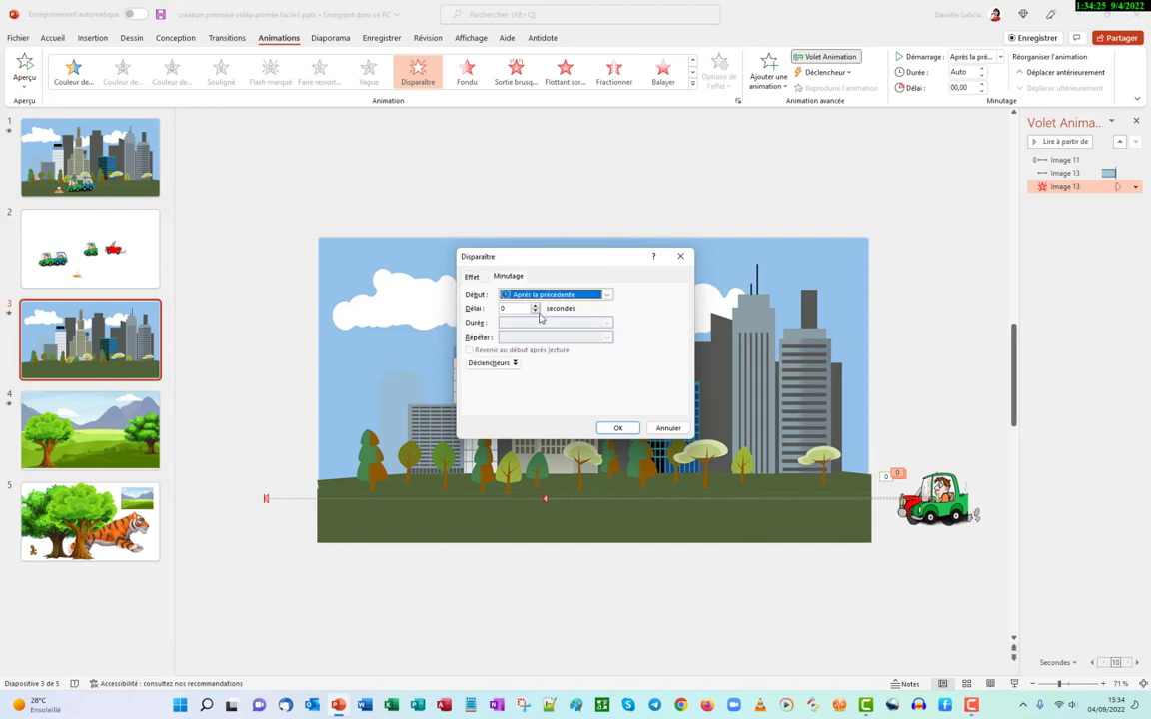
pyautogui.click(534, 307)
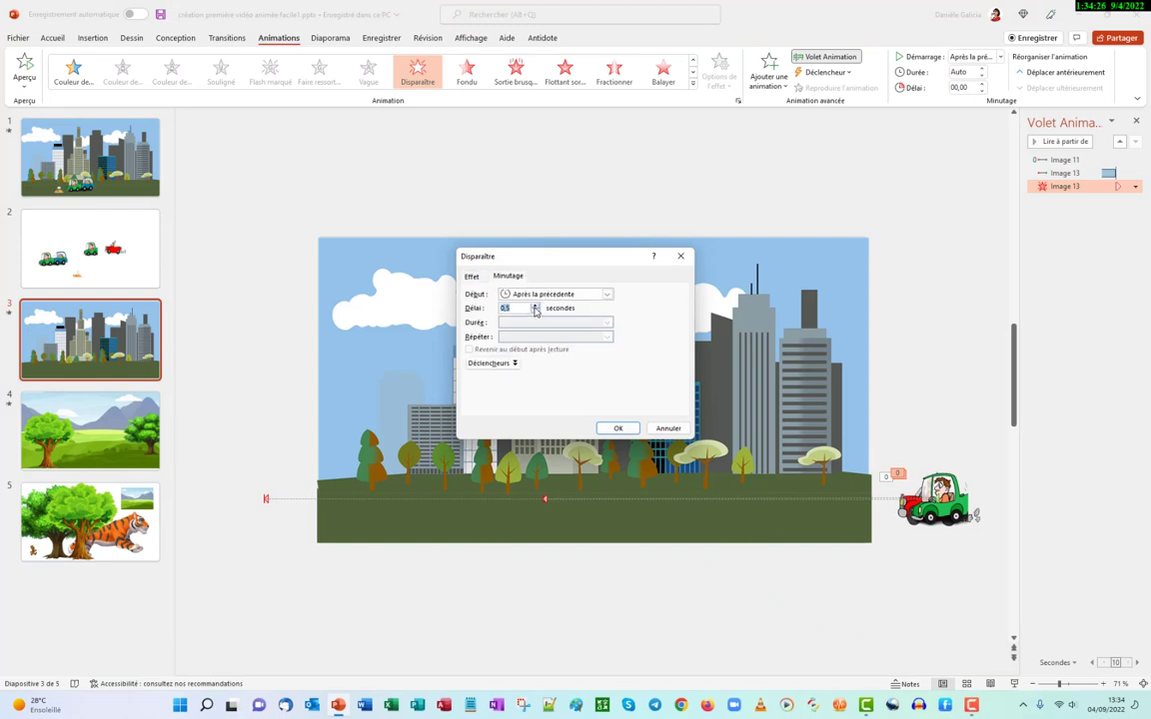
pyautogui.click(617, 429)
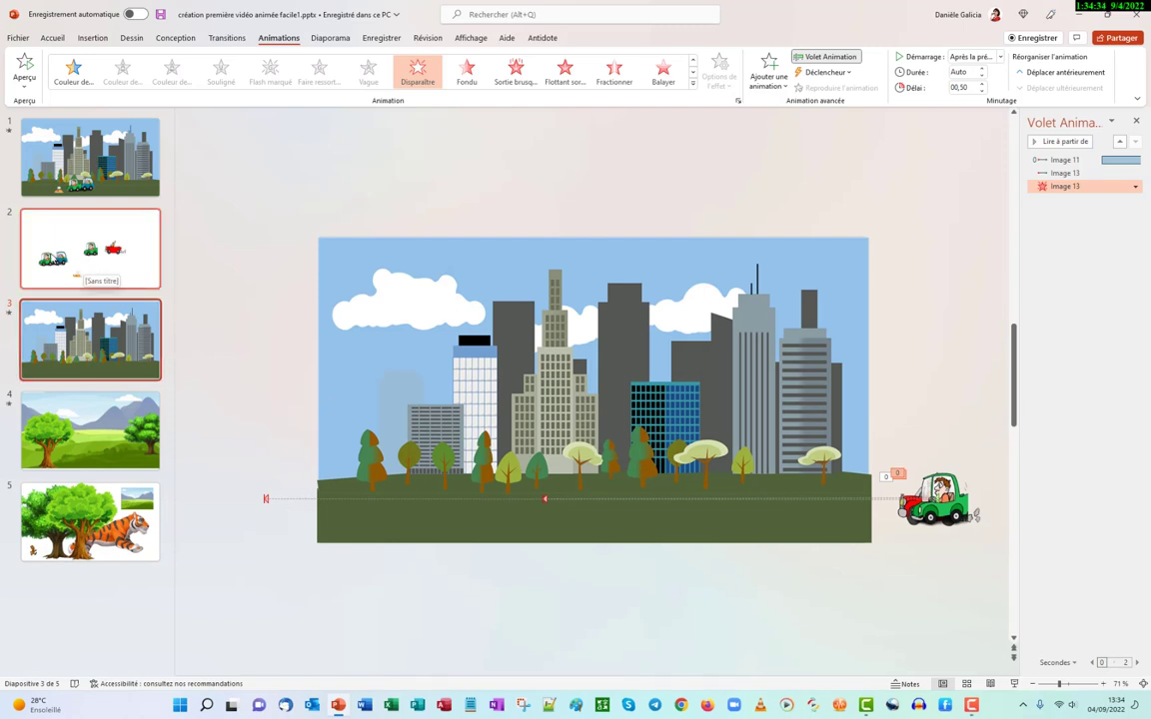
# Copy the green-and-blue car pair on slide 2
pyautogui.click(53, 262)
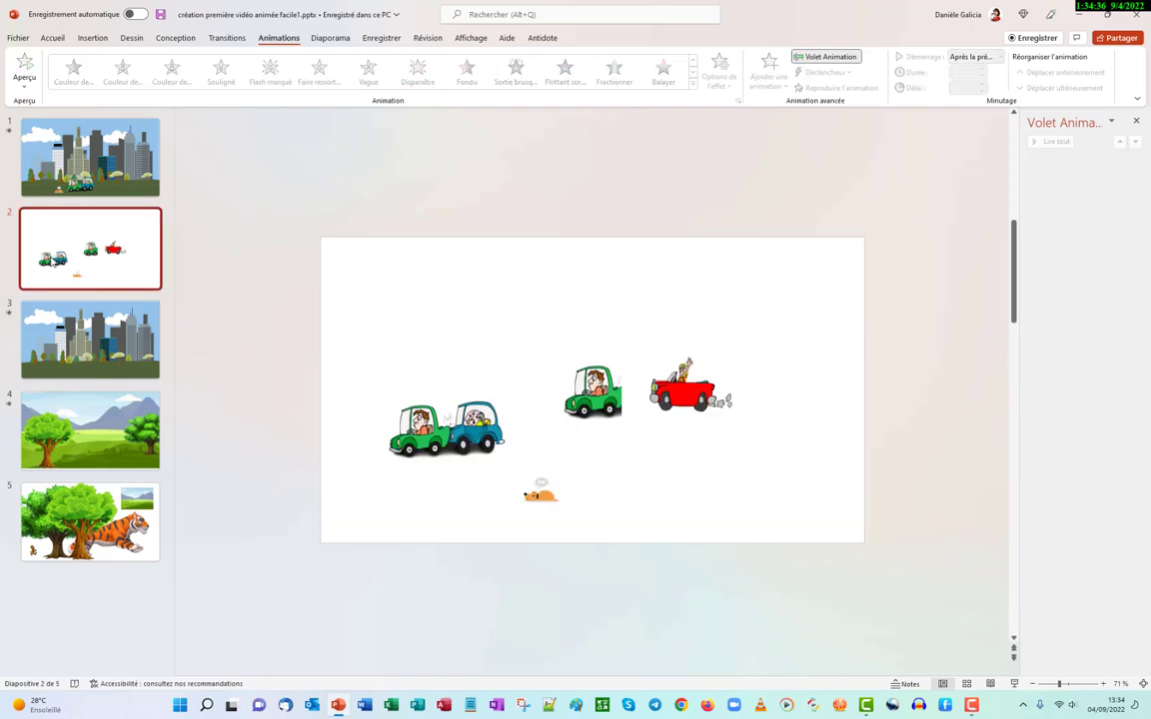
pyautogui.click(435, 447)
pyautogui.rightClick(436, 446)
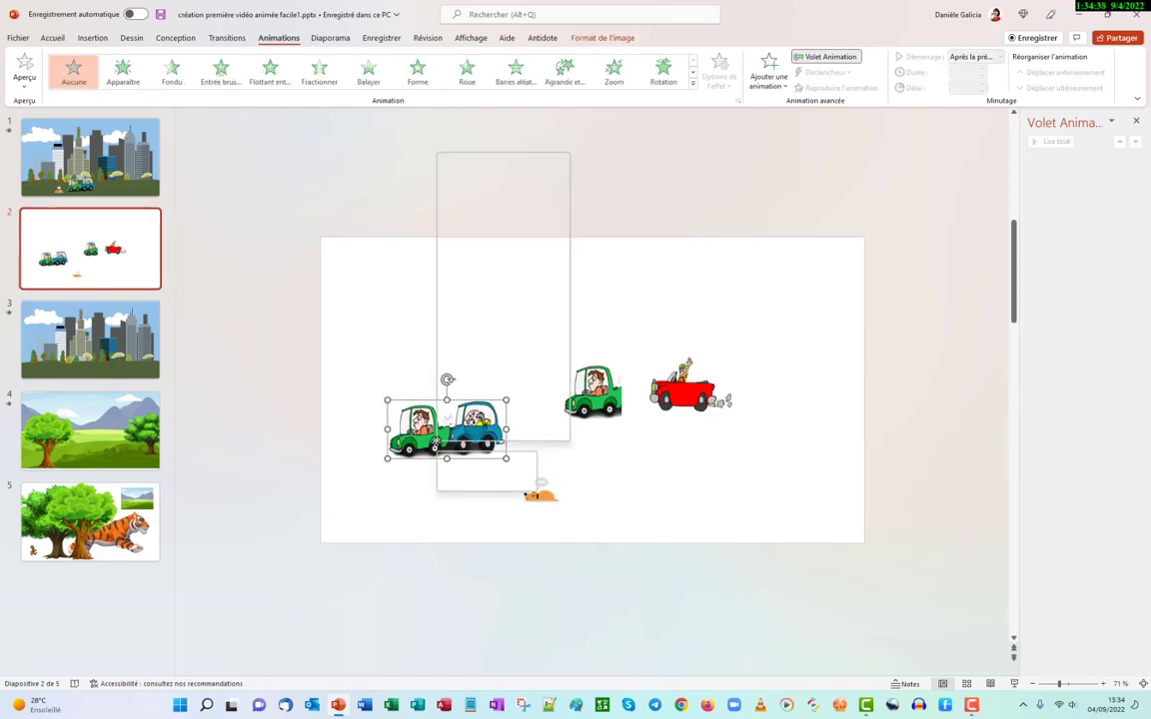
pyautogui.click(471, 200)
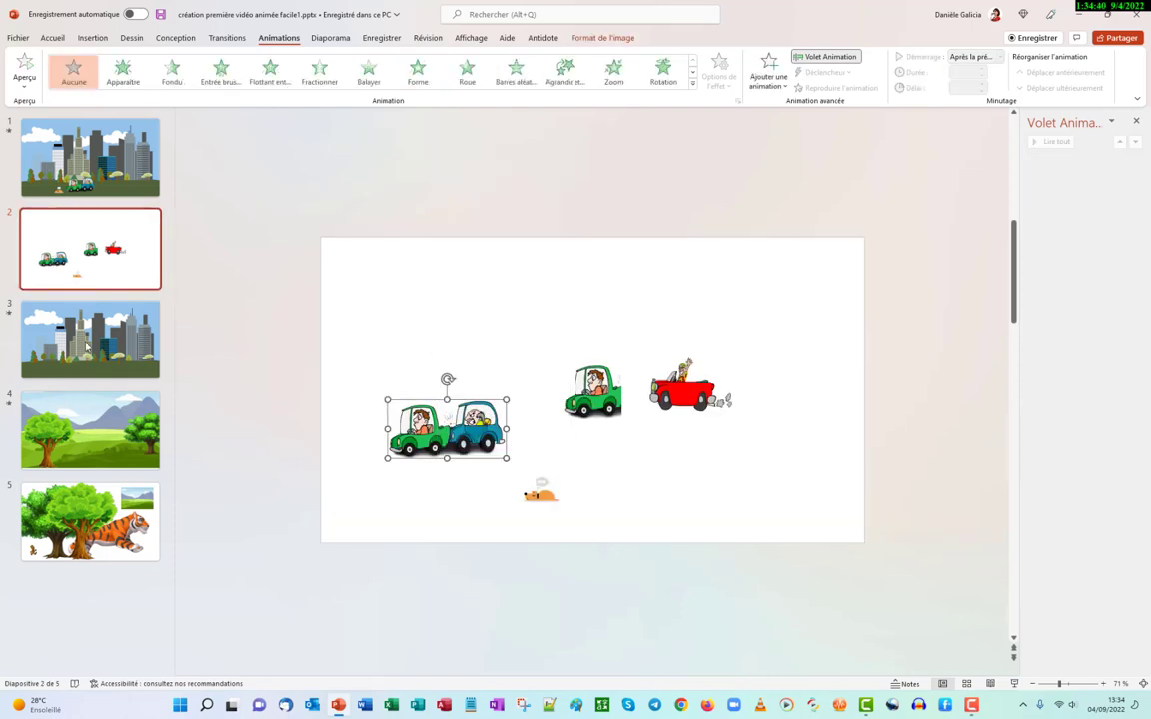
# Paste the car pair onto city slide 3 and drag it down onto the road
pyautogui.click(90, 340)
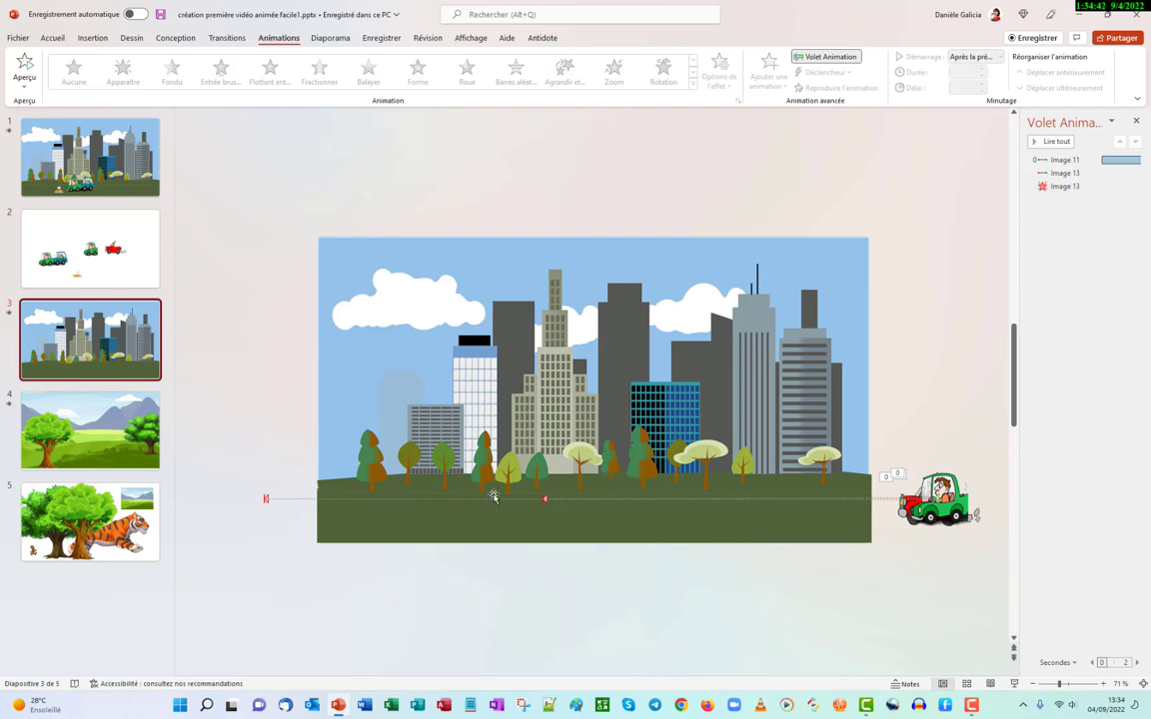
pyautogui.click(493, 497)
pyautogui.rightClick(494, 497)
pyautogui.click(521, 303)
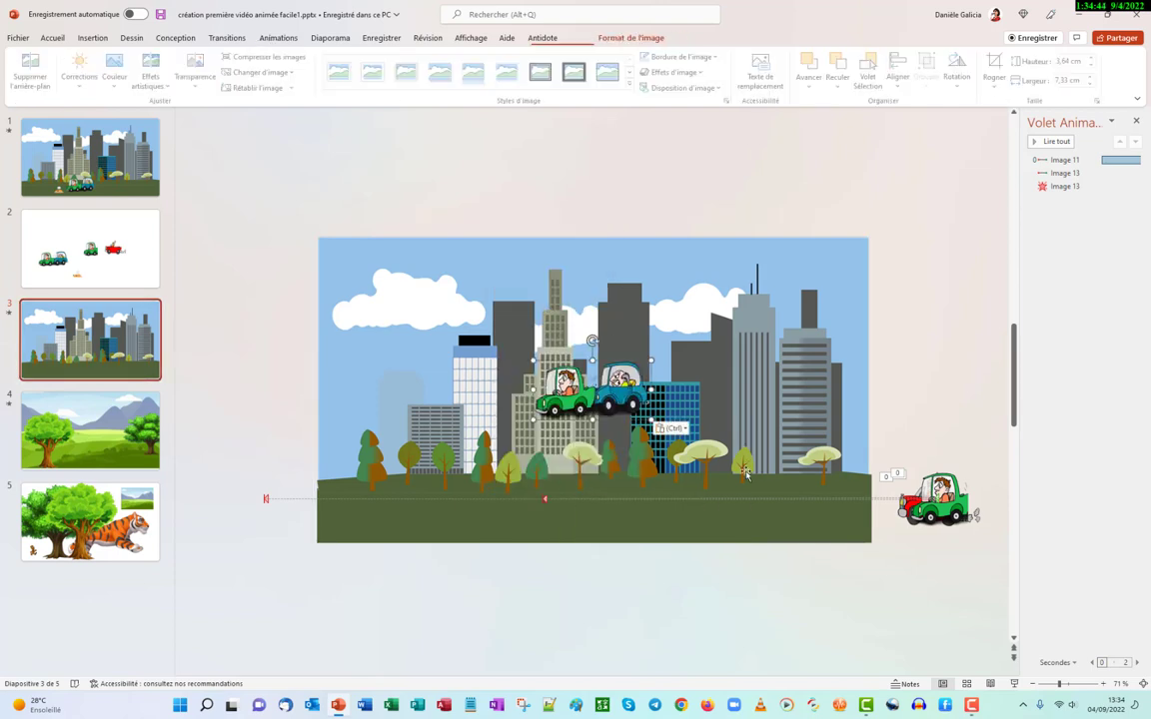
pyautogui.moveTo(566, 403)
pyautogui.mouseDown()
pyautogui.moveTo(550, 490)
pyautogui.moveTo(559, 499)
pyautogui.mouseUp()
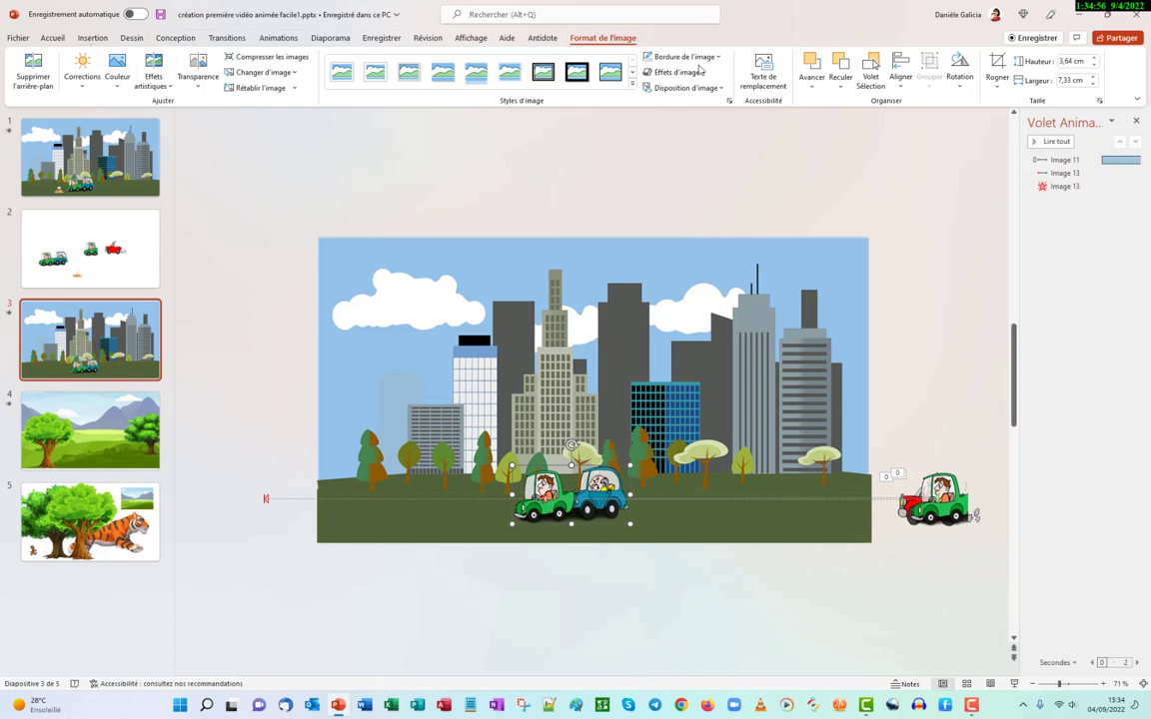
# Give the car pair an Apparaître entrance starting with the previous animation
pyautogui.click(270, 39)
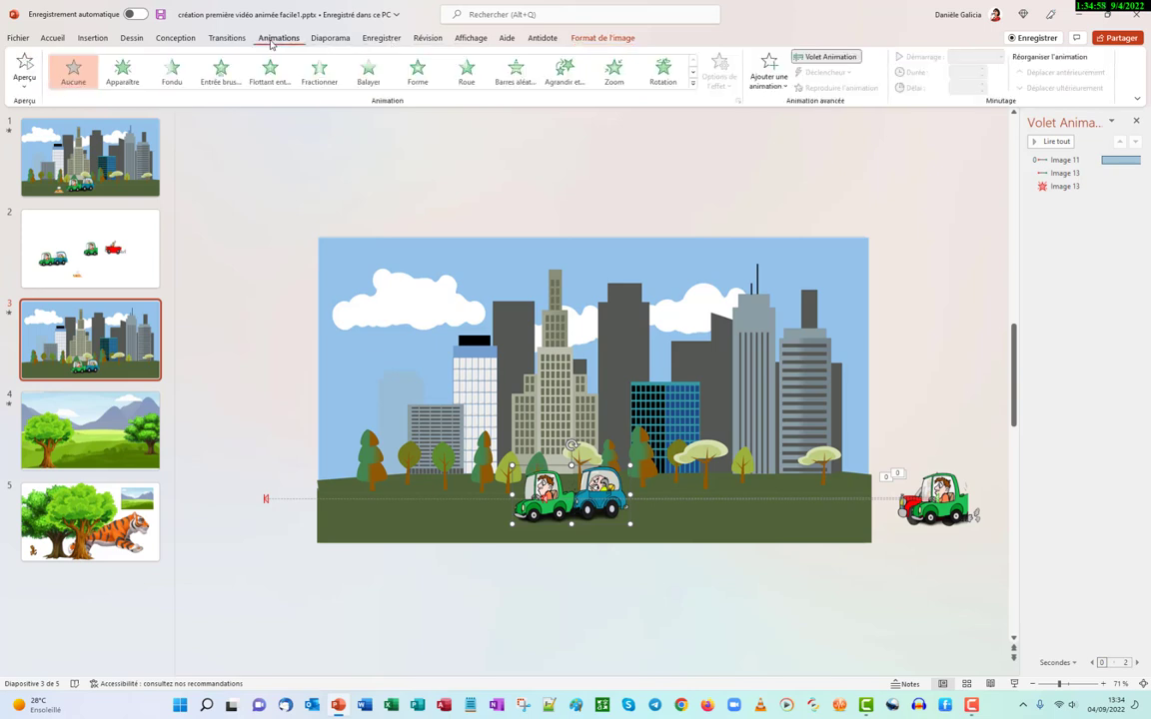
pyautogui.click(123, 68)
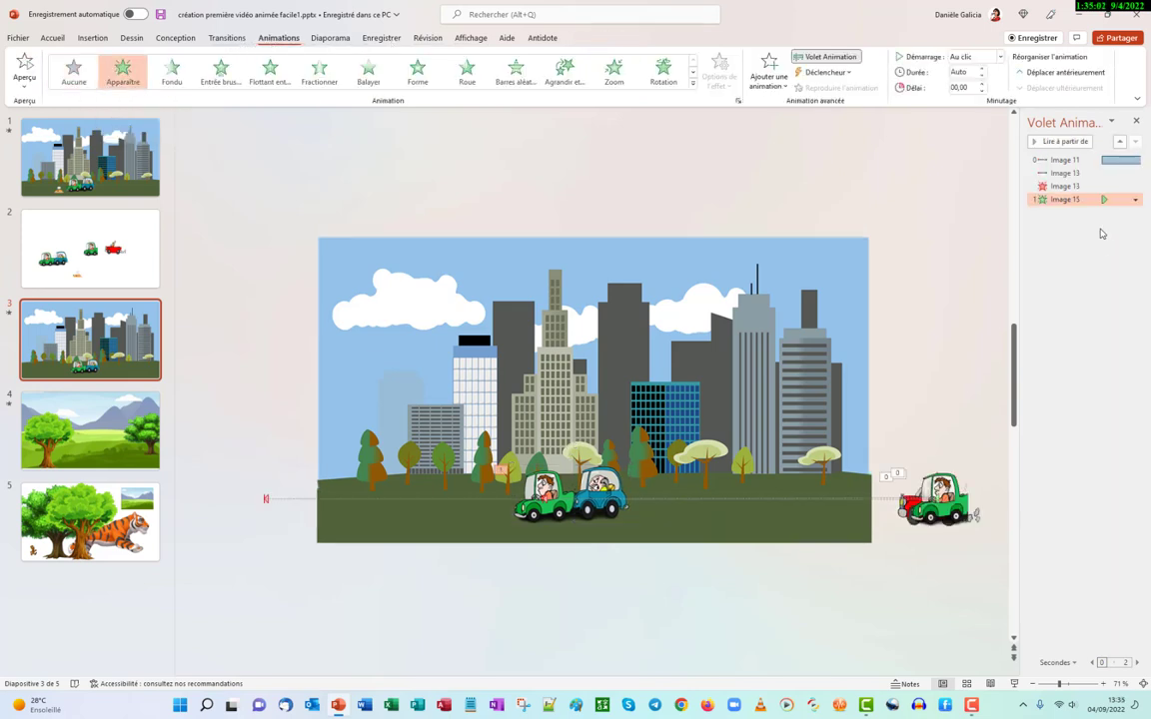
pyautogui.click(1134, 200)
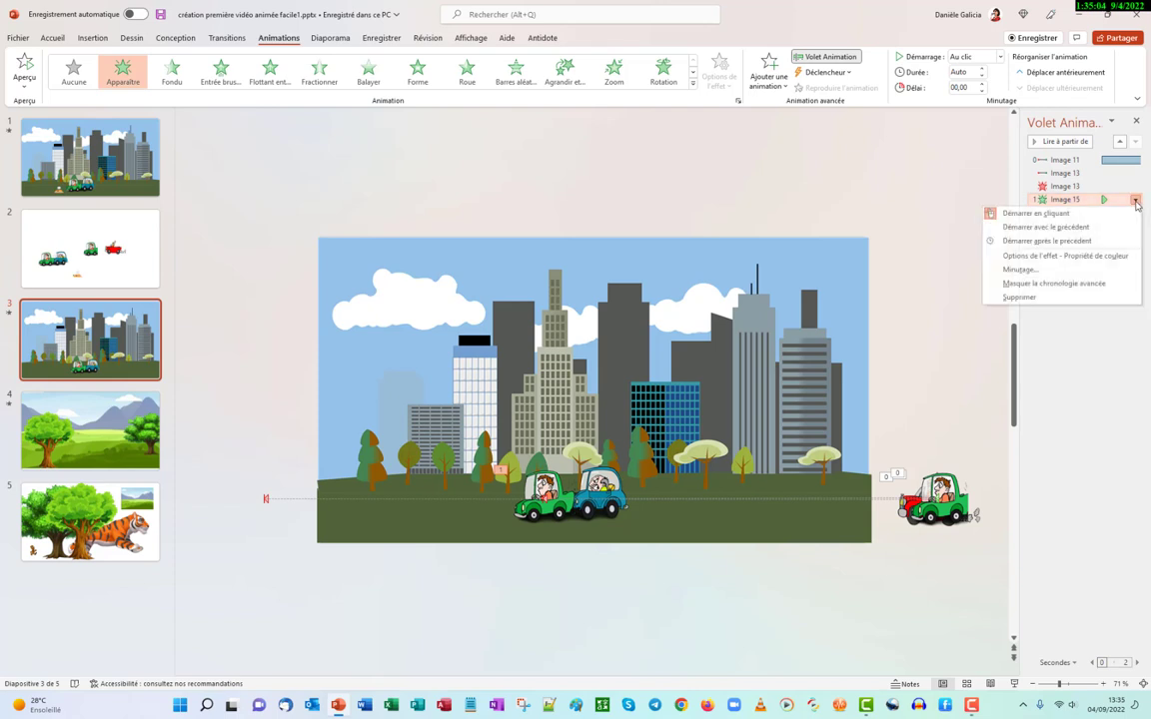
pyautogui.click(1067, 228)
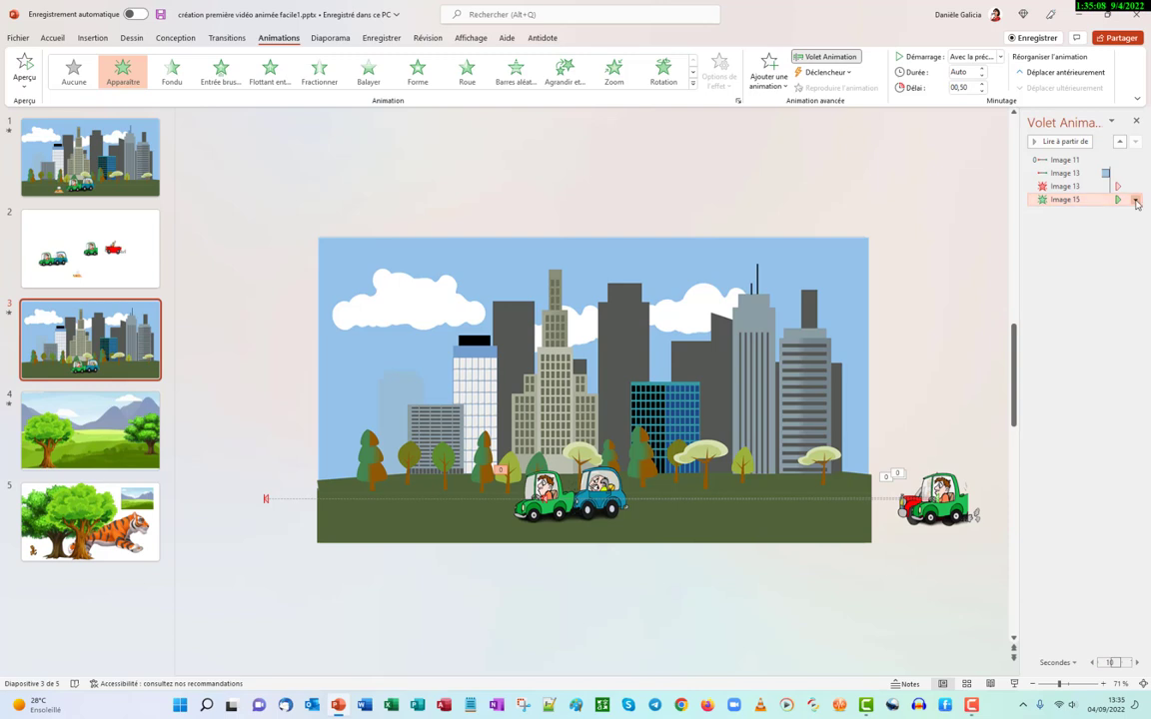
# Set a 0.5 s delay on the car pair's appearance and preview all the slide's animations
pyautogui.click(1135, 201)
pyautogui.click(1062, 257)
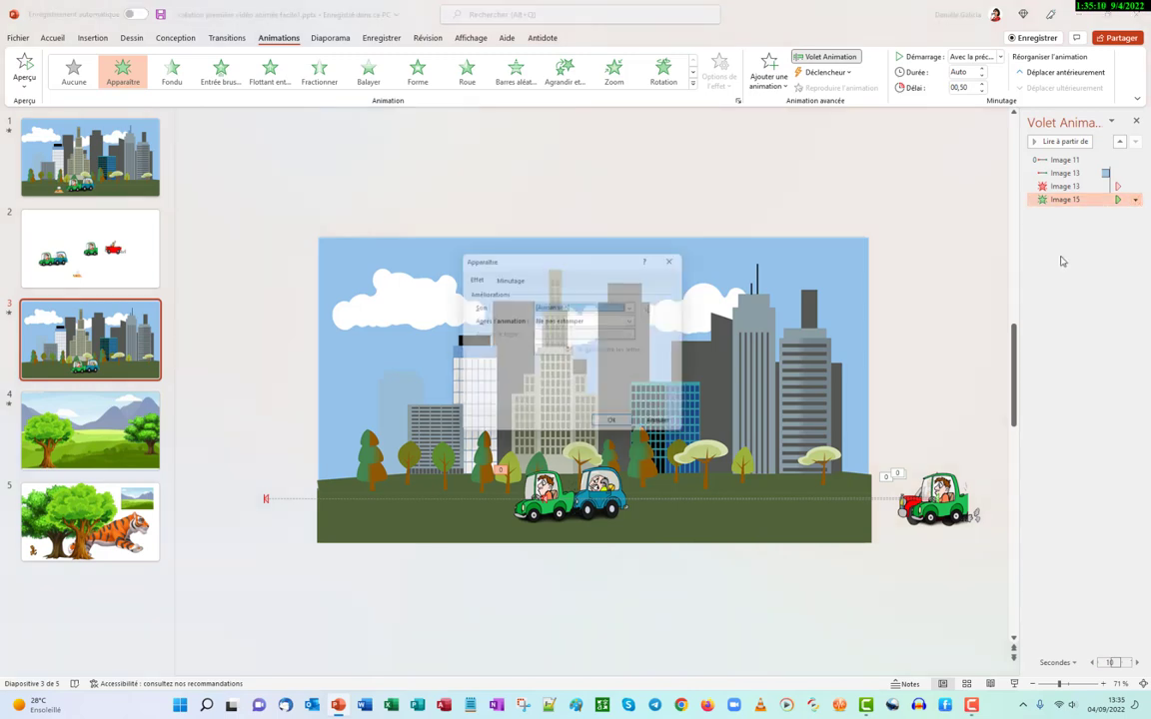
pyautogui.click(500, 278)
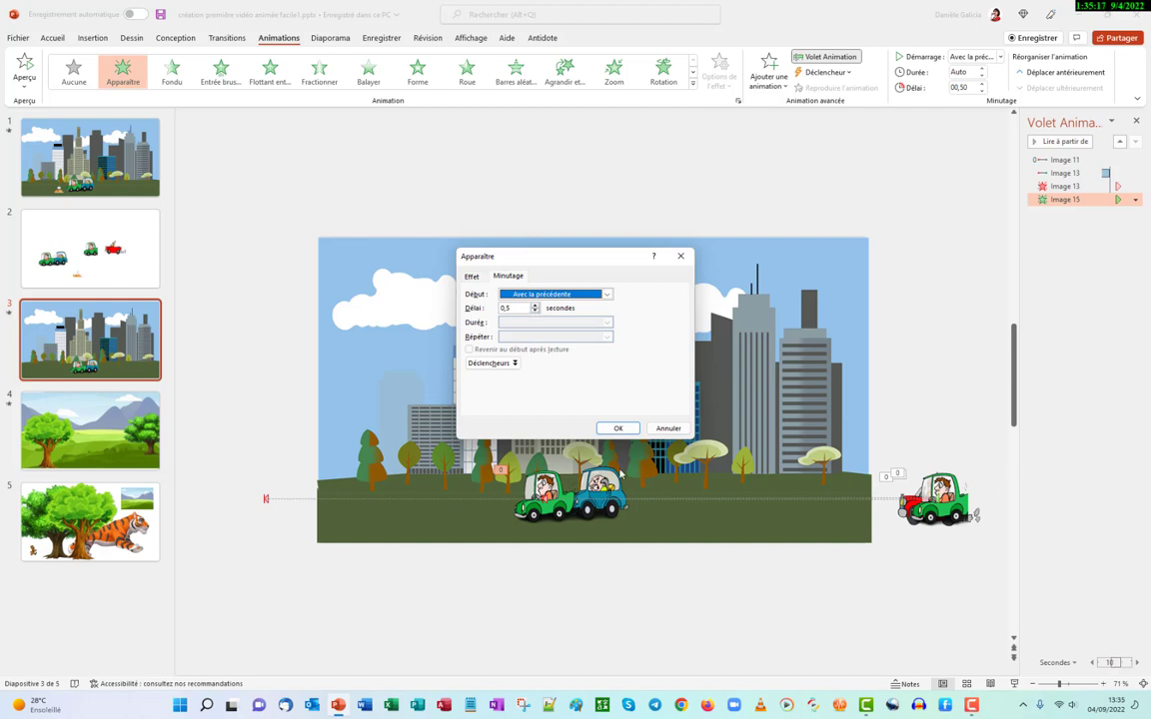
pyautogui.click(617, 429)
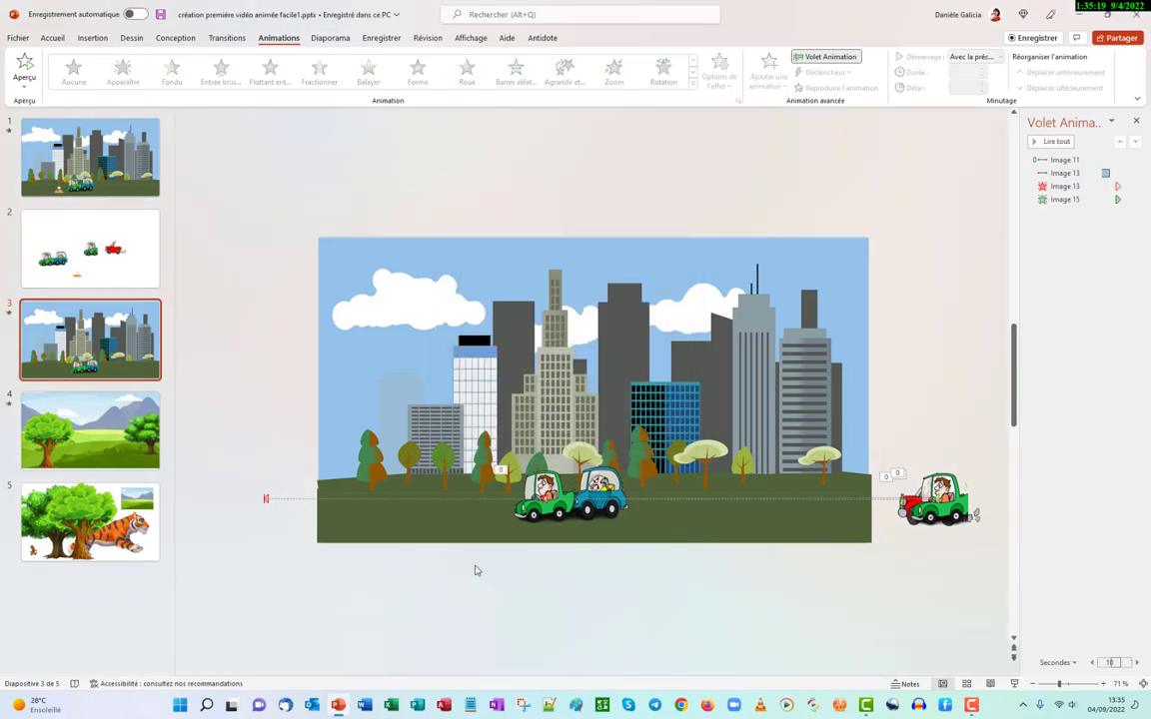
pyautogui.click(8, 316)
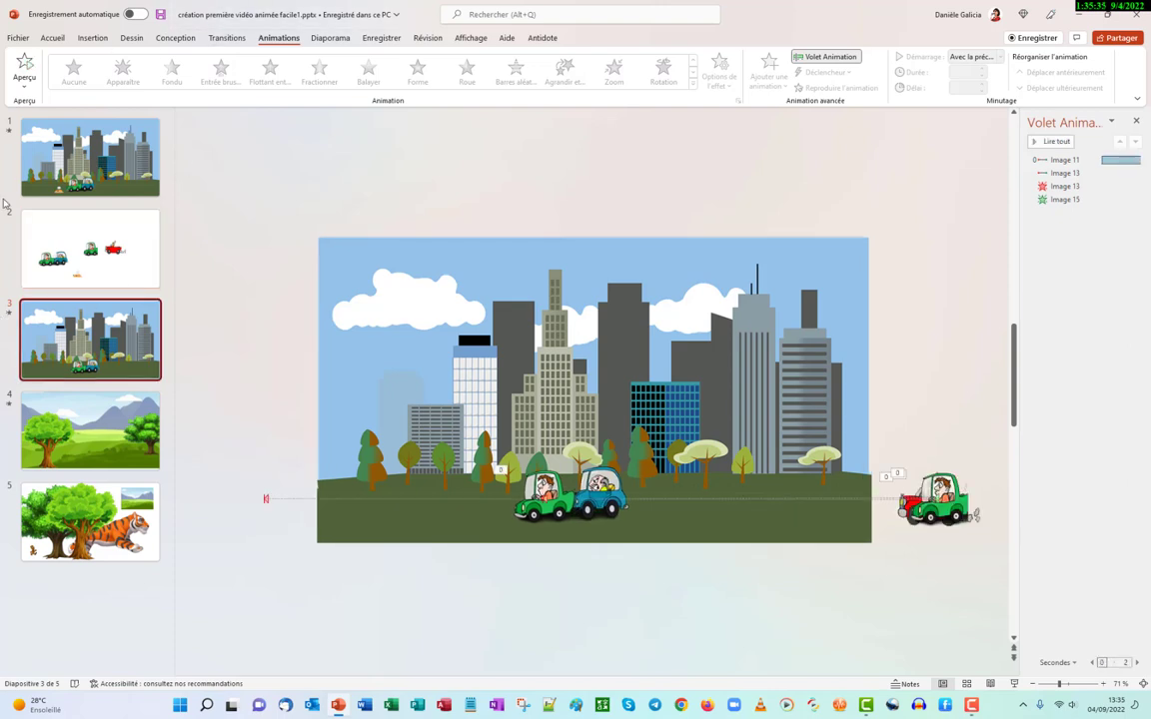
# Copy the sleeping dog from slide 2 and place it on slide 3's grass left of the cars
pyautogui.click(118, 224)
pyautogui.rightClick(540, 492)
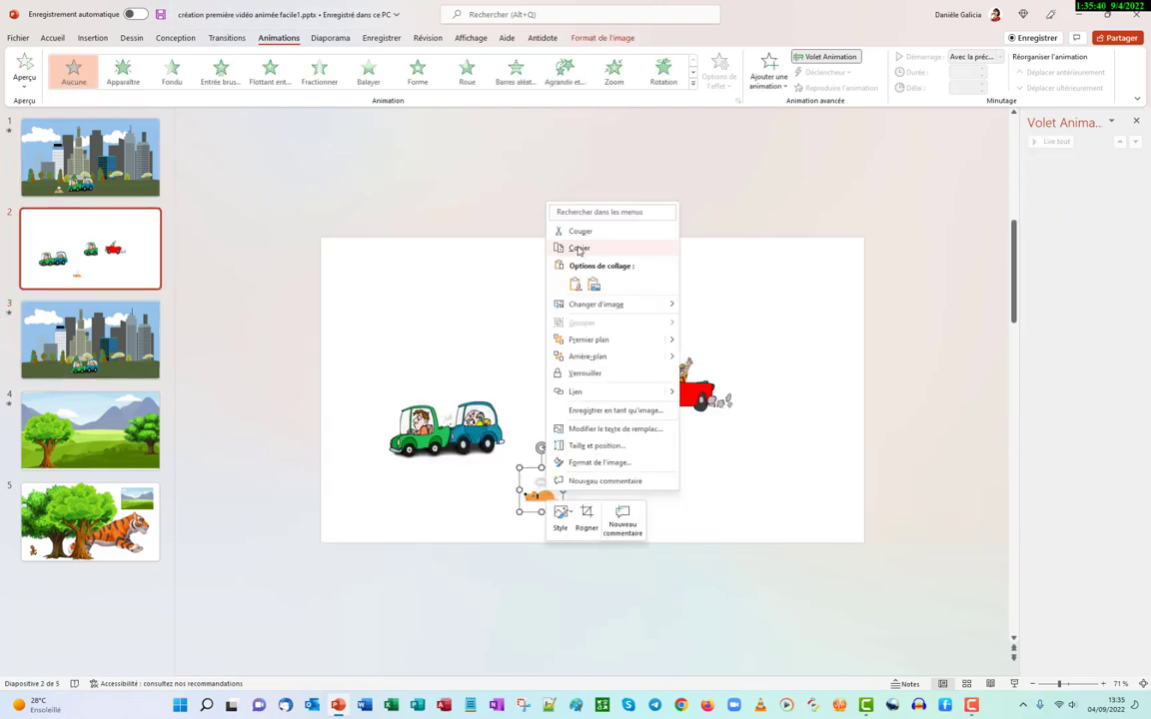
pyautogui.press('Escape')
pyautogui.click(70, 355)
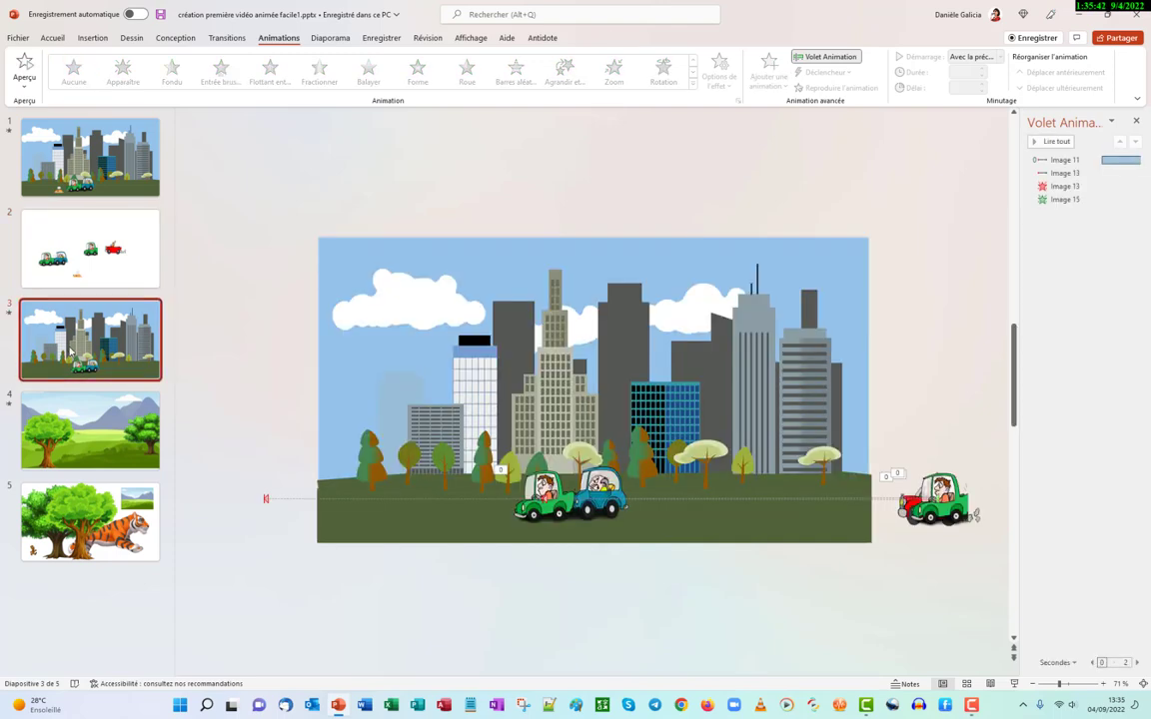
pyautogui.rightClick(479, 508)
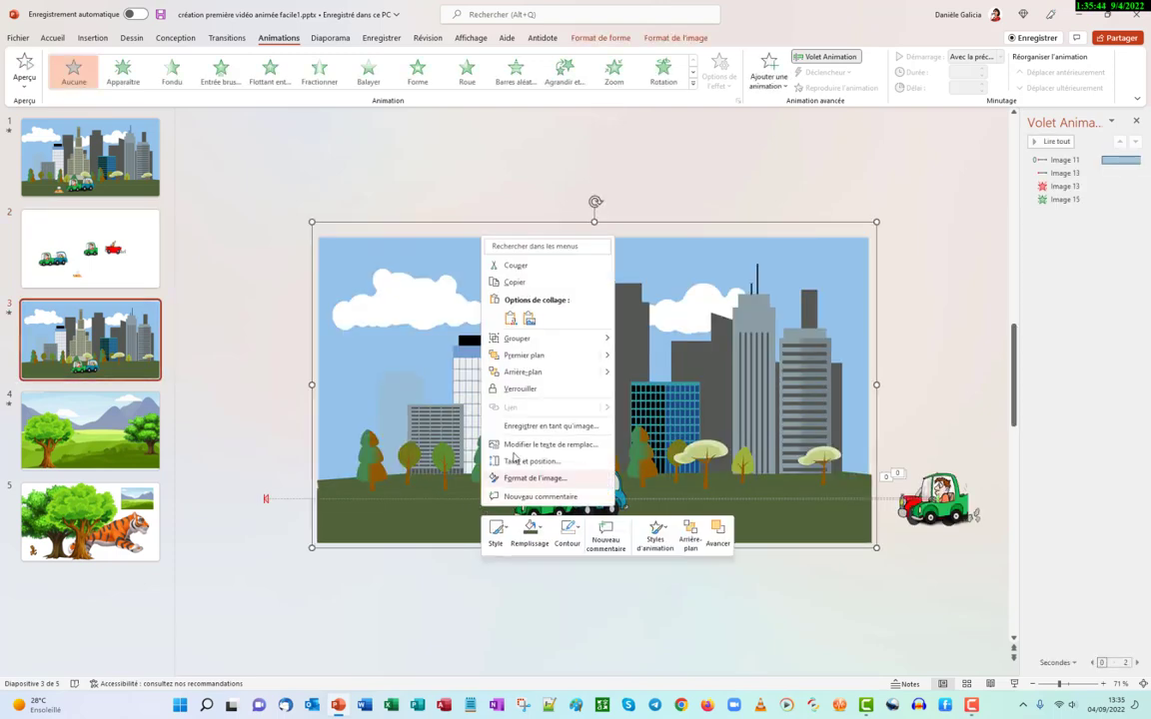
pyautogui.click(495, 319)
pyautogui.moveTo(604, 396)
pyautogui.mouseDown()
pyautogui.moveTo(488, 484)
pyautogui.moveTo(494, 516)
pyautogui.mouseUp()
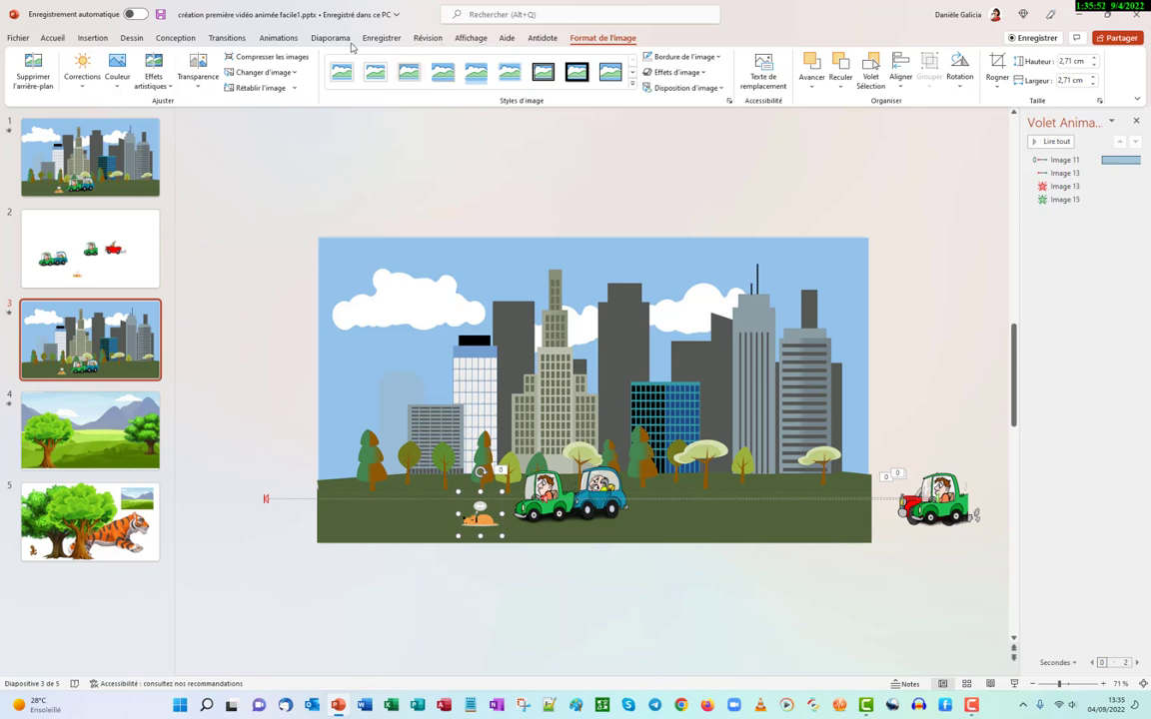
# Give the dog an Apparaître entrance starting with the previous animation
pyautogui.click(279, 38)
pyautogui.click(122, 70)
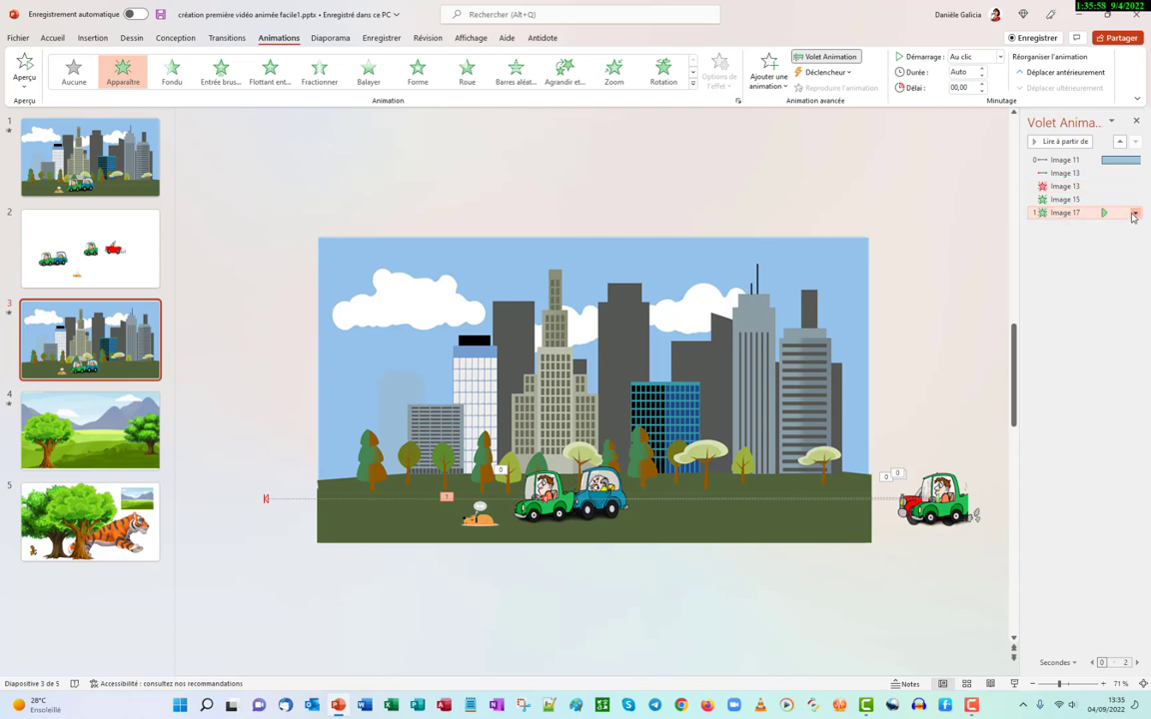
pyautogui.click(1134, 215)
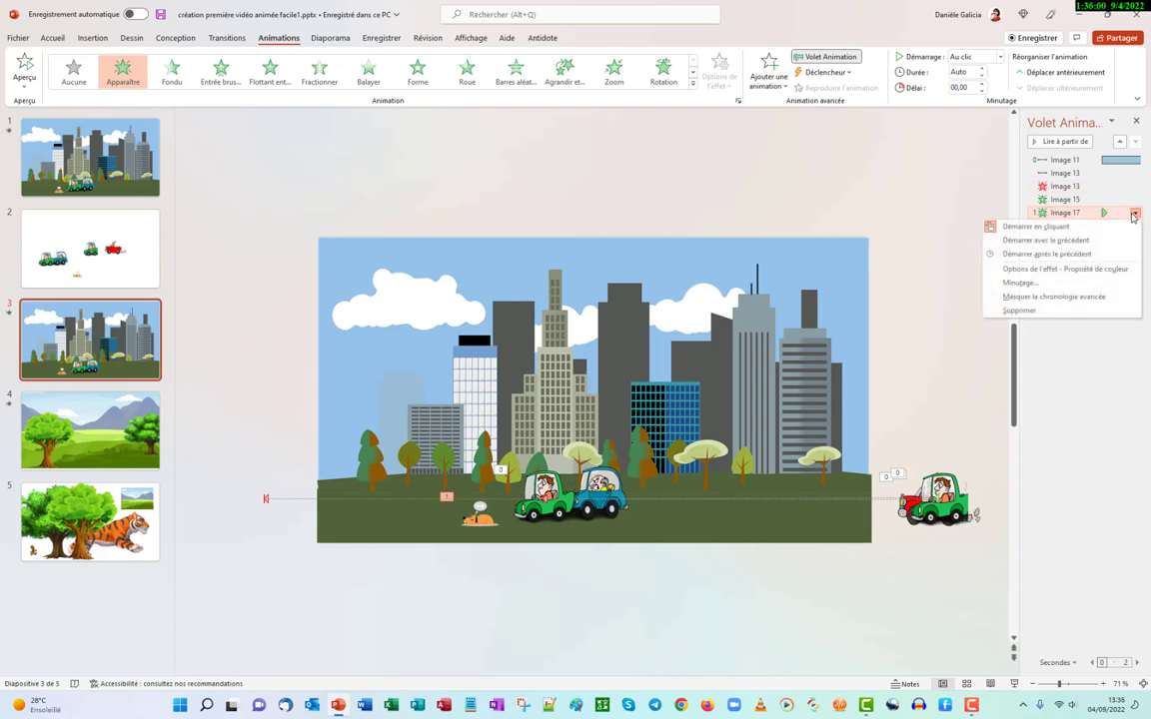
pyautogui.click(1046, 241)
# Confirm a zero delay for the dog's appearance and preview slide 3's animations
pyautogui.click(1135, 215)
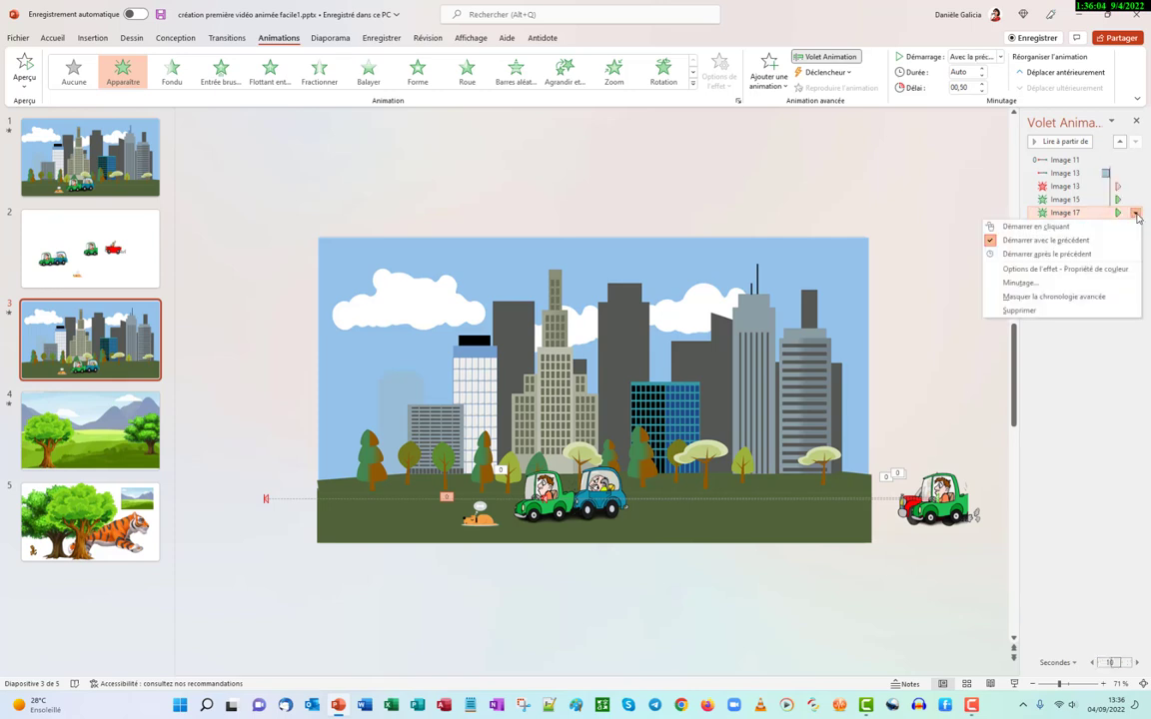
pyautogui.click(1064, 269)
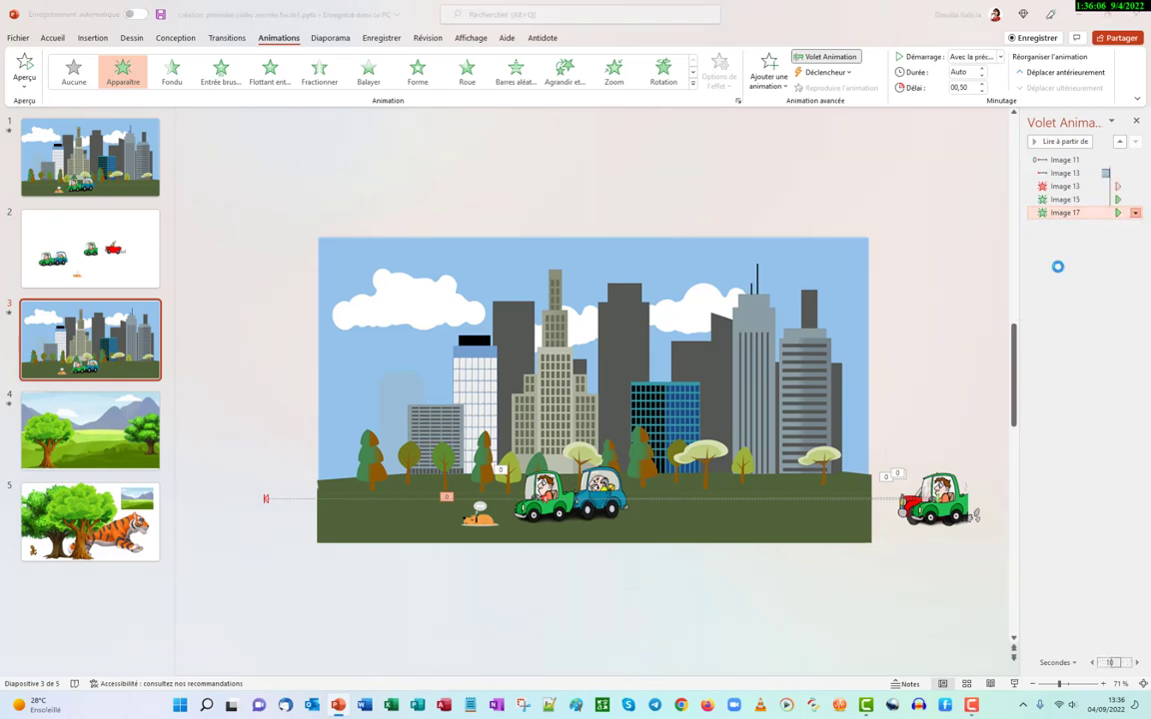
pyautogui.click(503, 278)
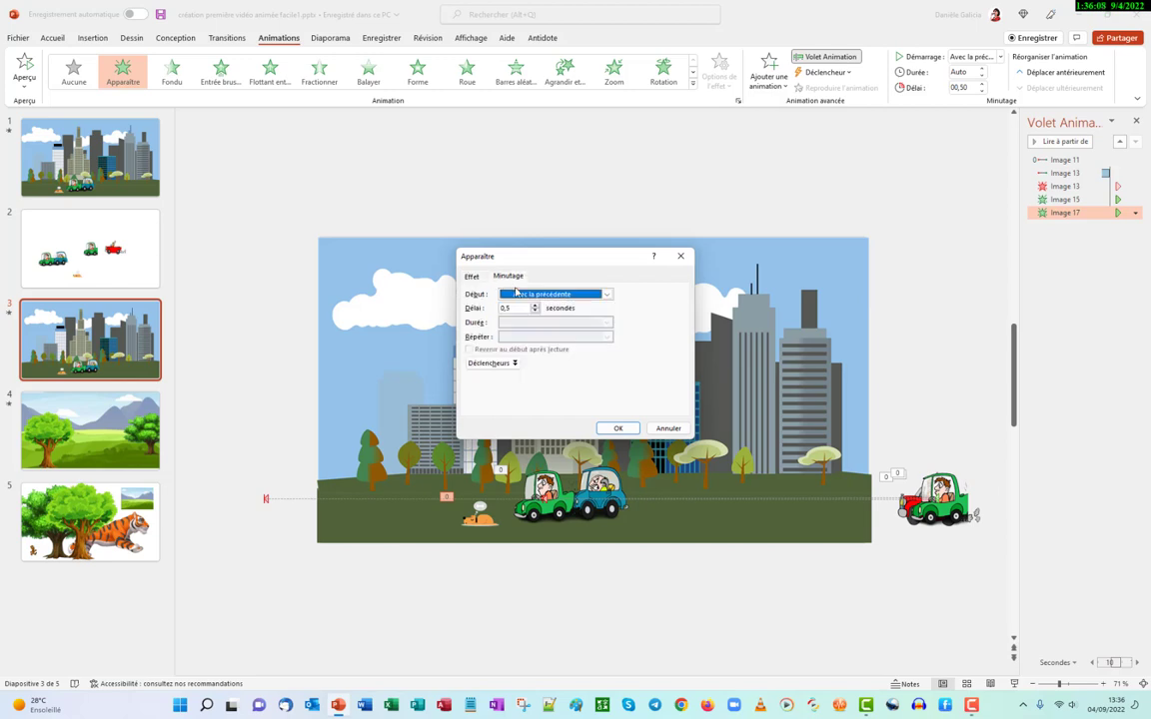
pyautogui.click(616, 429)
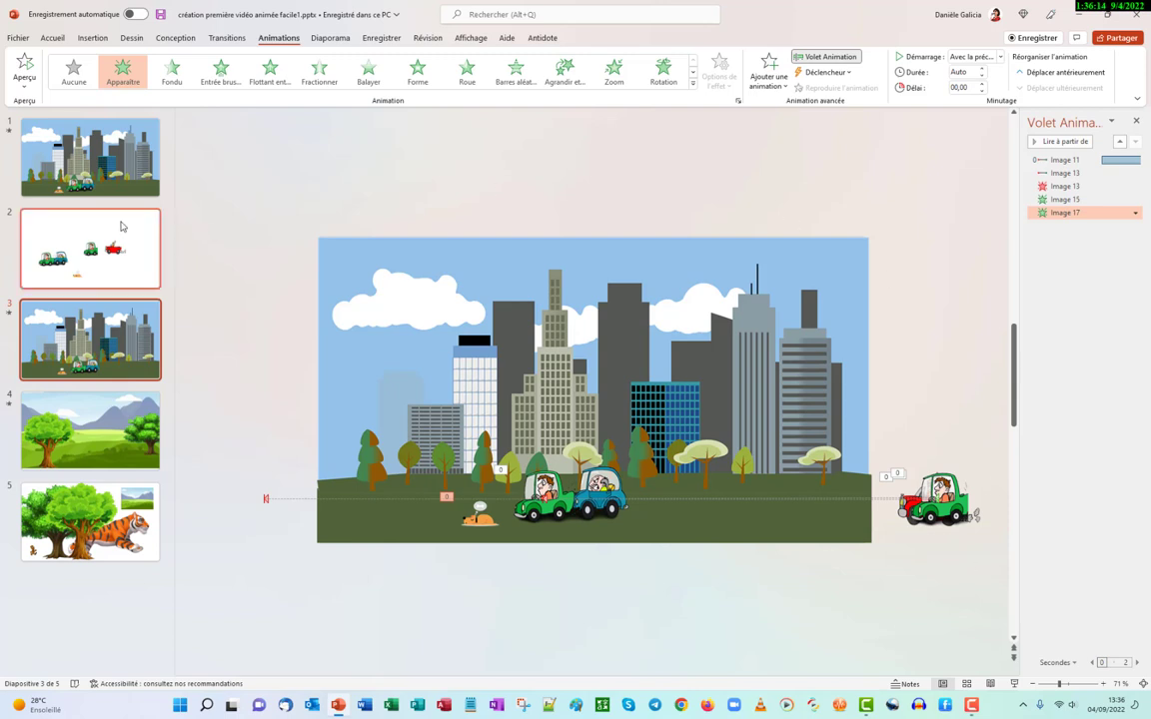
pyautogui.click(10, 313)
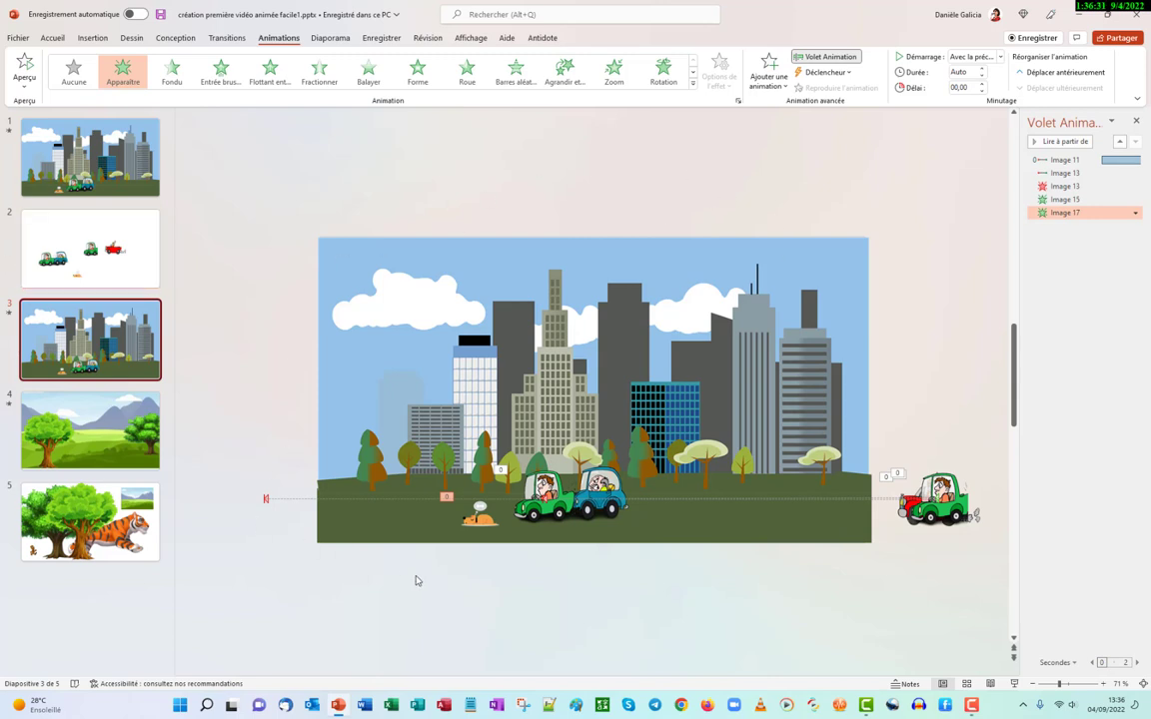
pyautogui.click(378, 589)
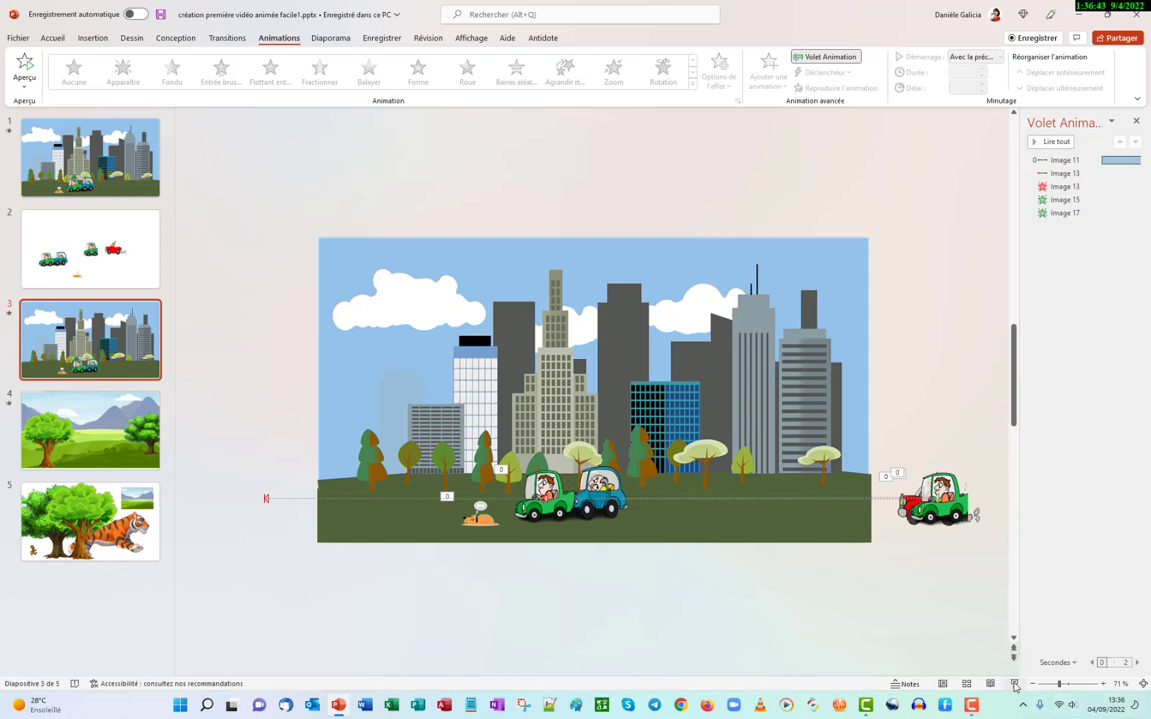
pyautogui.click(1014, 684)
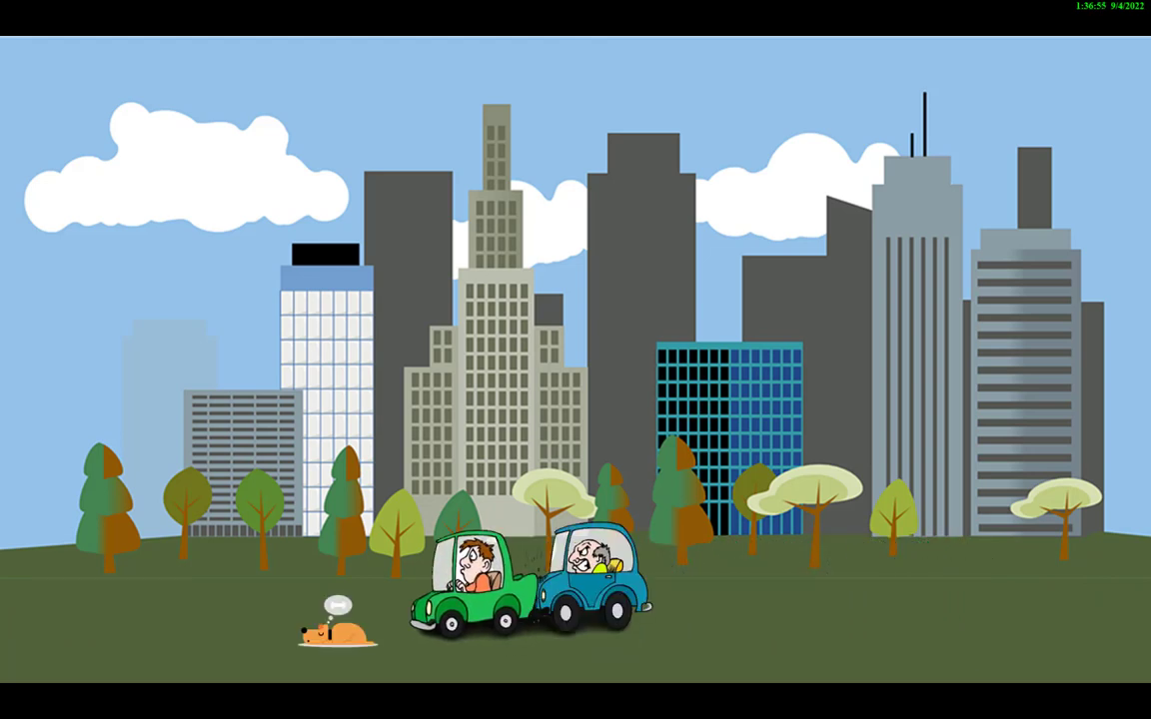
pyautogui.press('Escape')
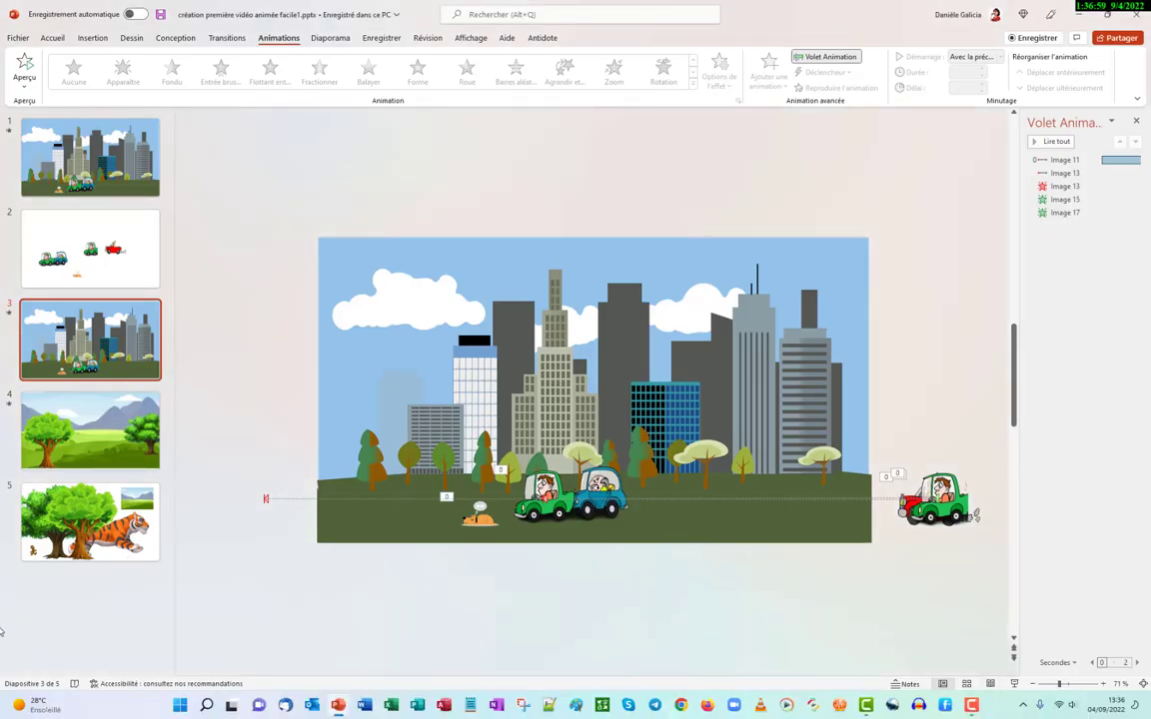
# Play the tiger scene on slide 4 as a full-screen slideshow
pyautogui.click(76, 399)
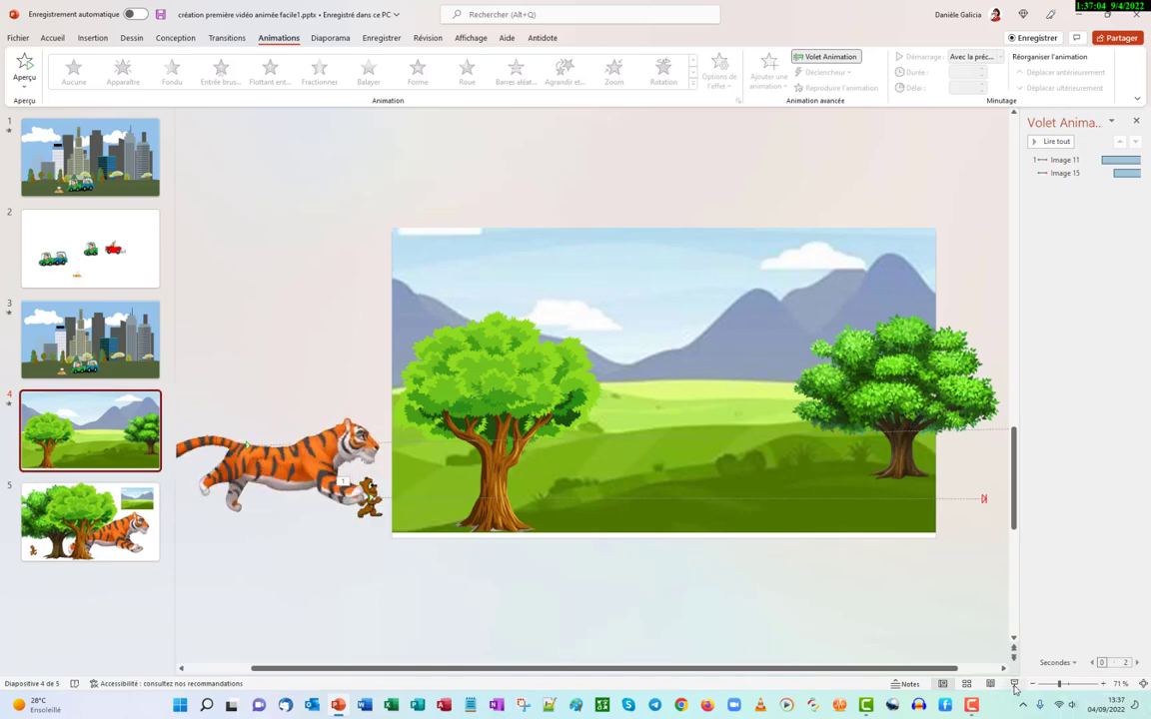
pyautogui.click(1014, 686)
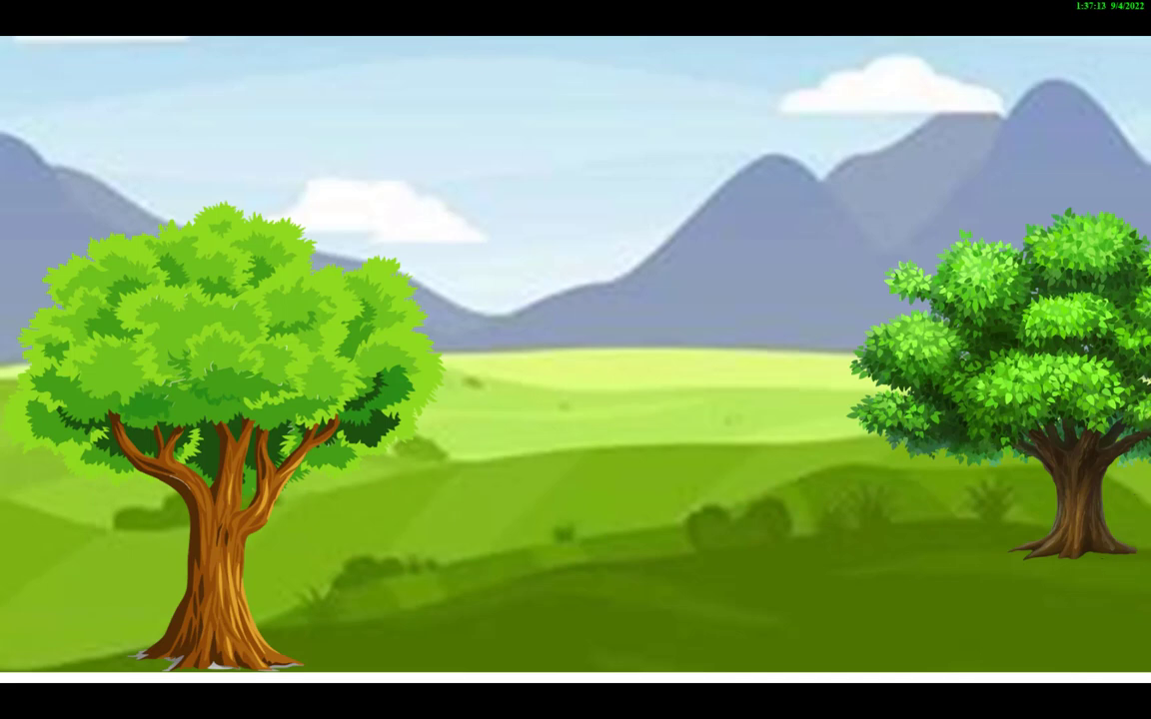
pyautogui.press('Escape')
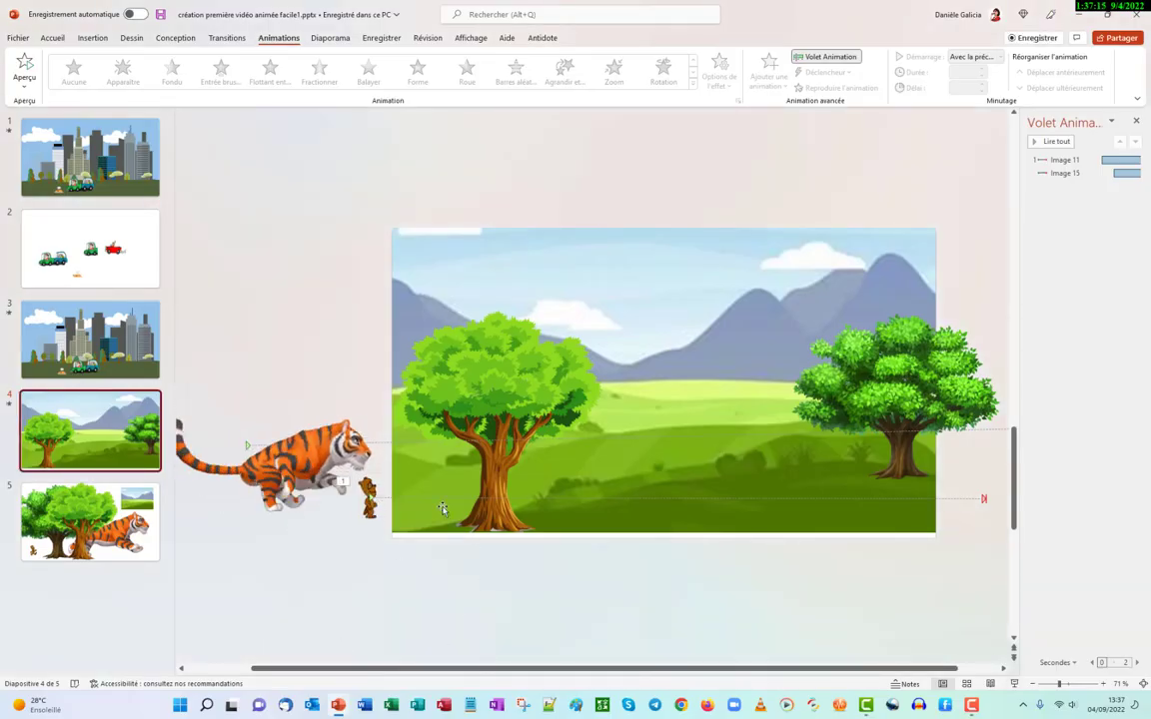
# Preview the tiger's straight-line motion path, then bring up the Nouvelle diapositive layouts
pyautogui.click(262, 479)
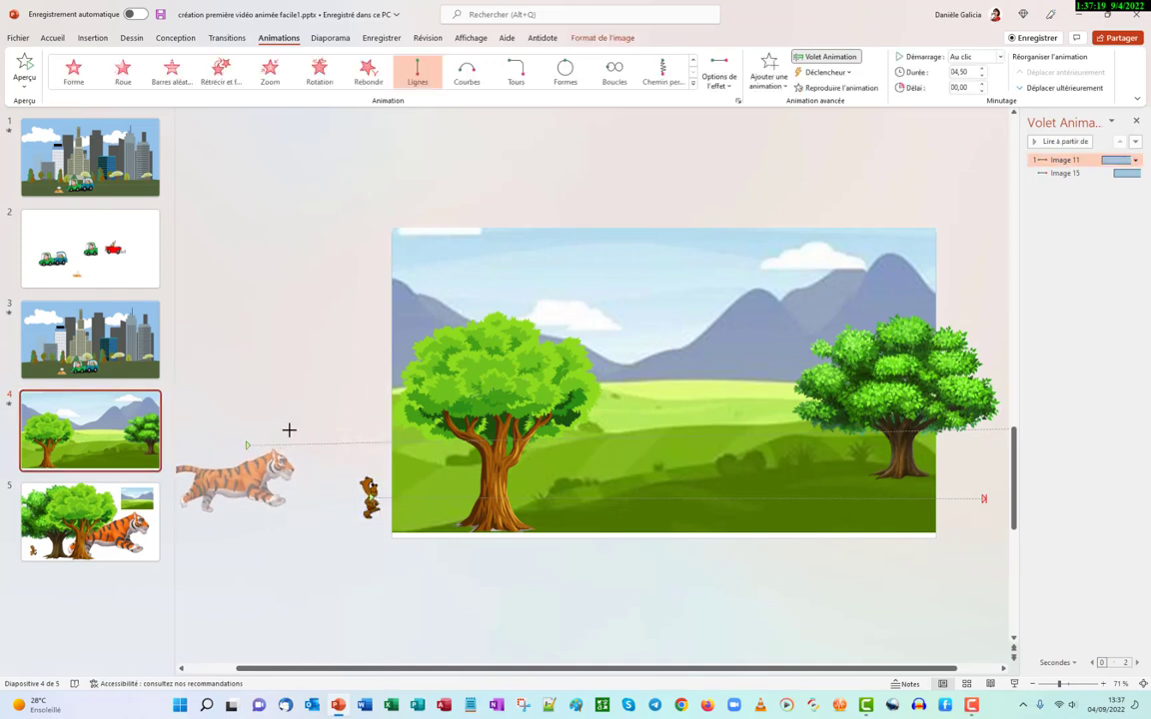
pyautogui.click(280, 435)
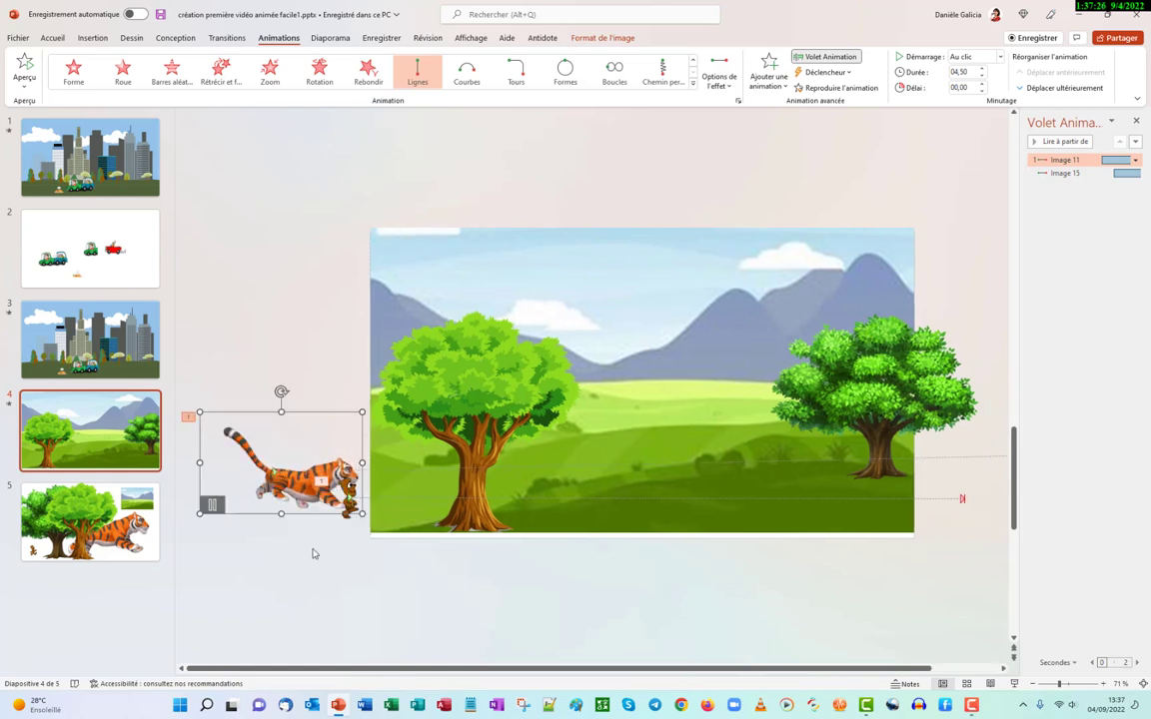
pyautogui.click(200, 579)
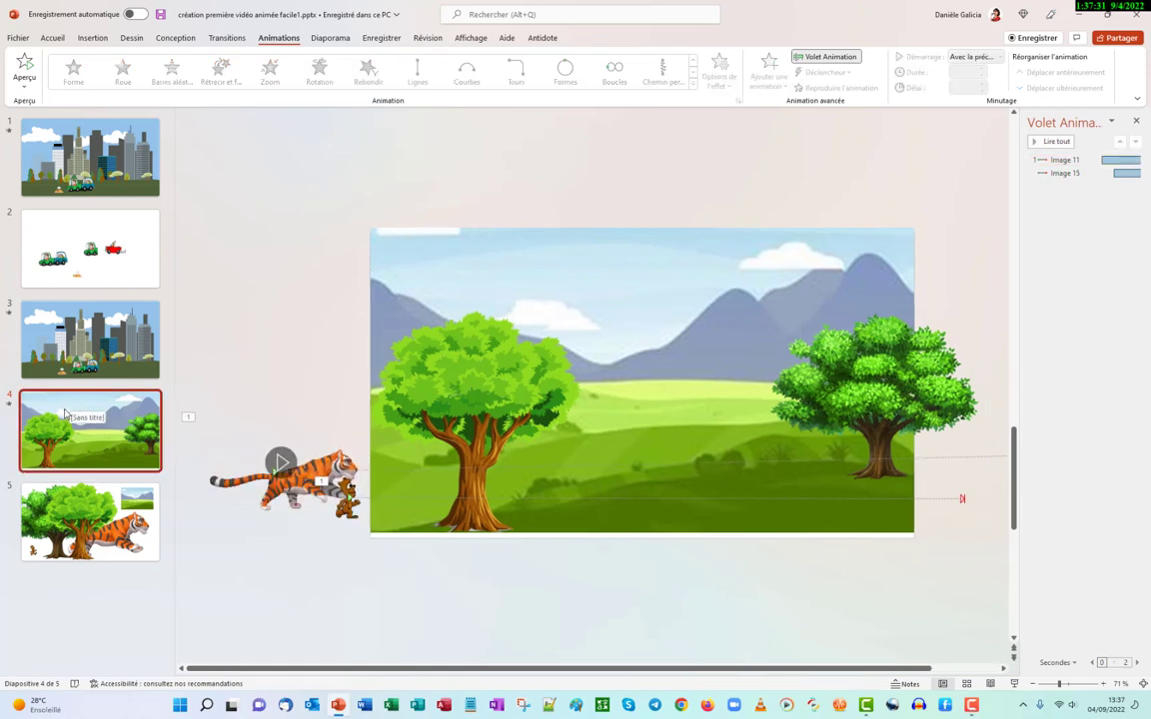
pyautogui.click(94, 40)
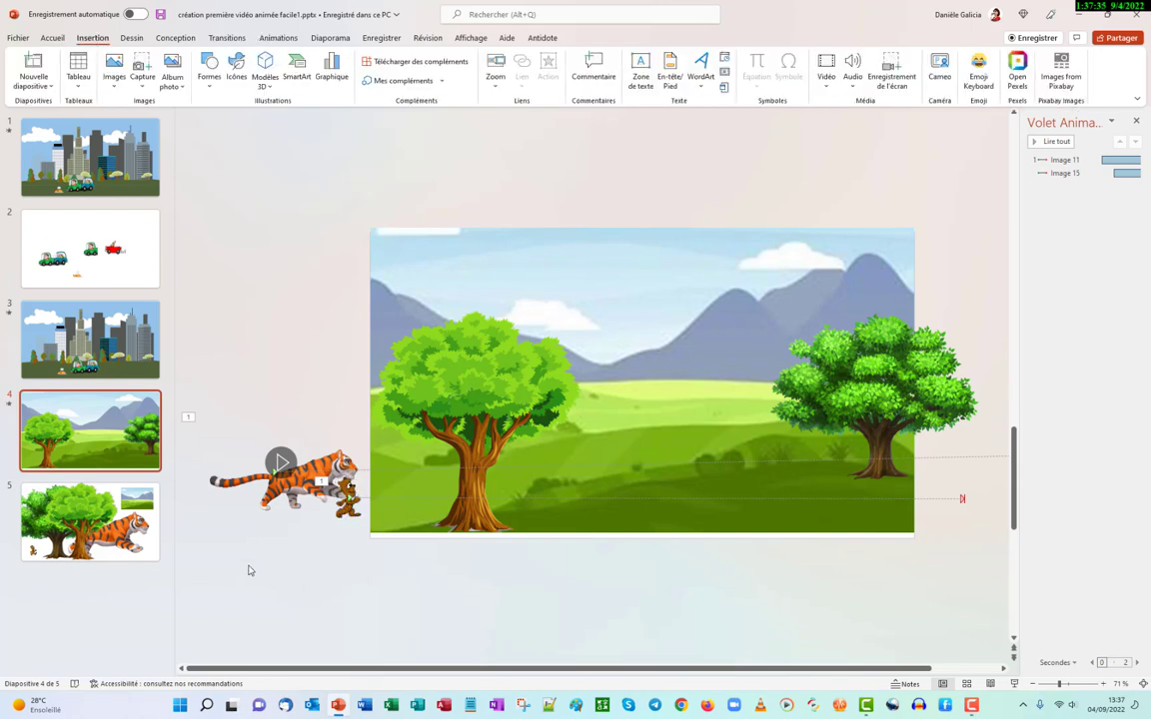
pyautogui.click(50, 87)
# Add a blank slide after slide 4 and copy slide 4's landscape background
pyautogui.click(41, 227)
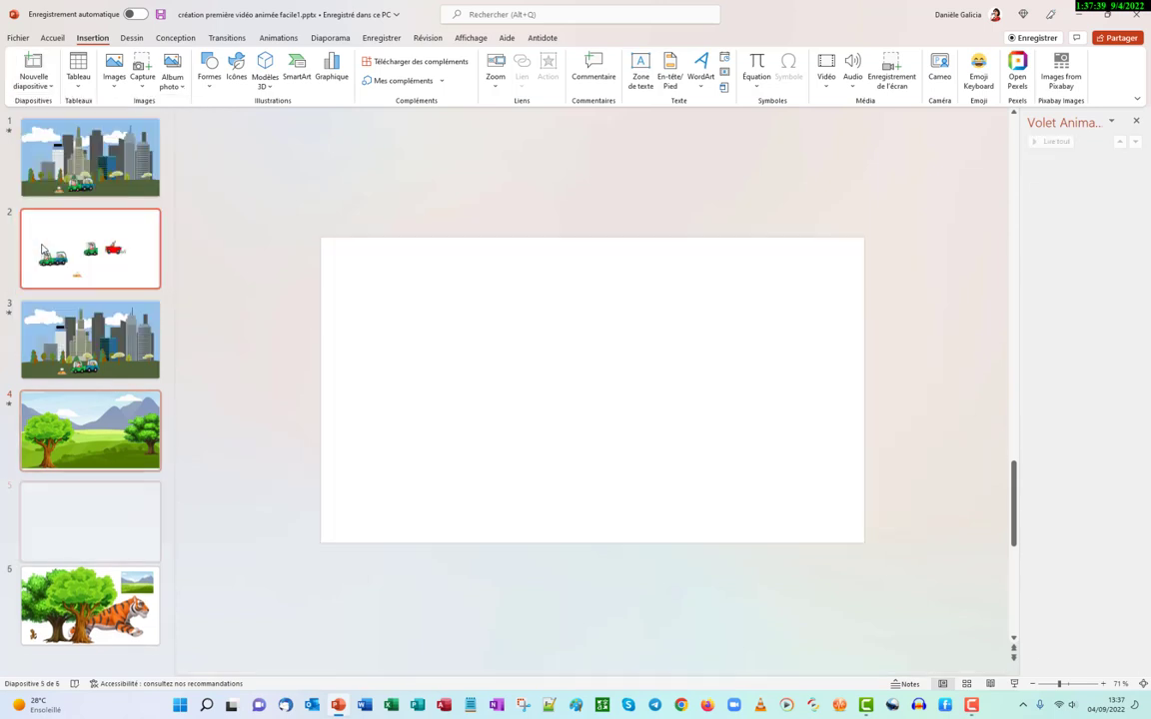
pyautogui.click(90, 429)
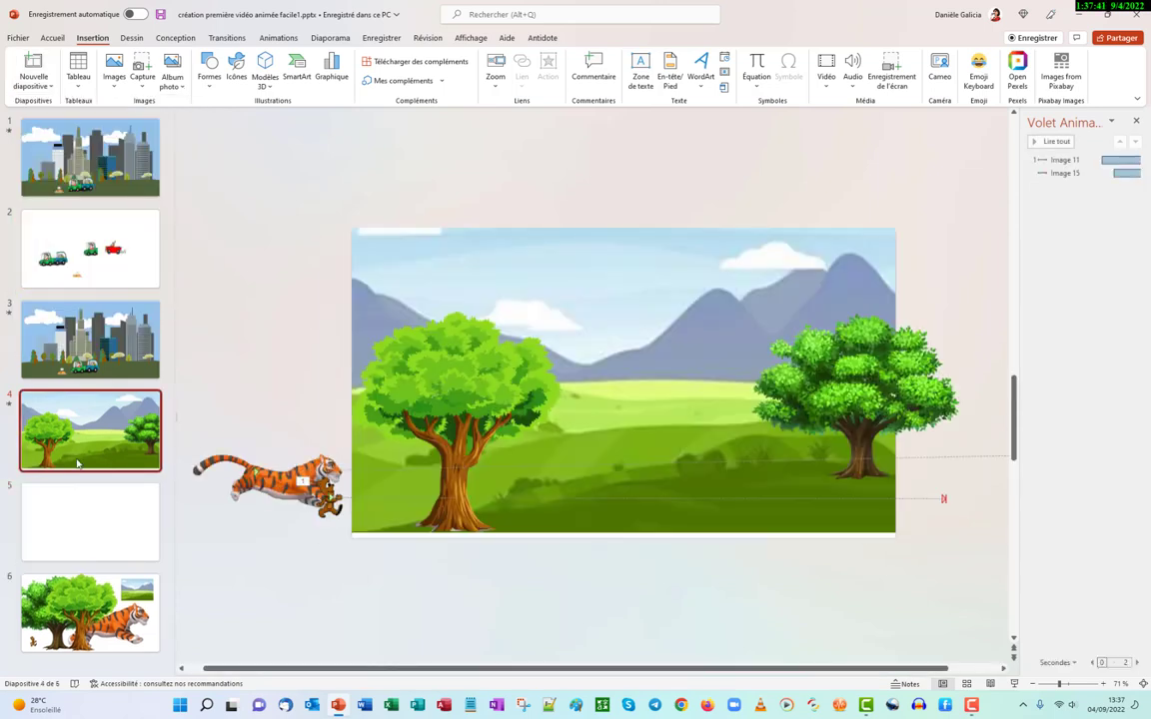
pyautogui.click(429, 319)
pyautogui.click(518, 265)
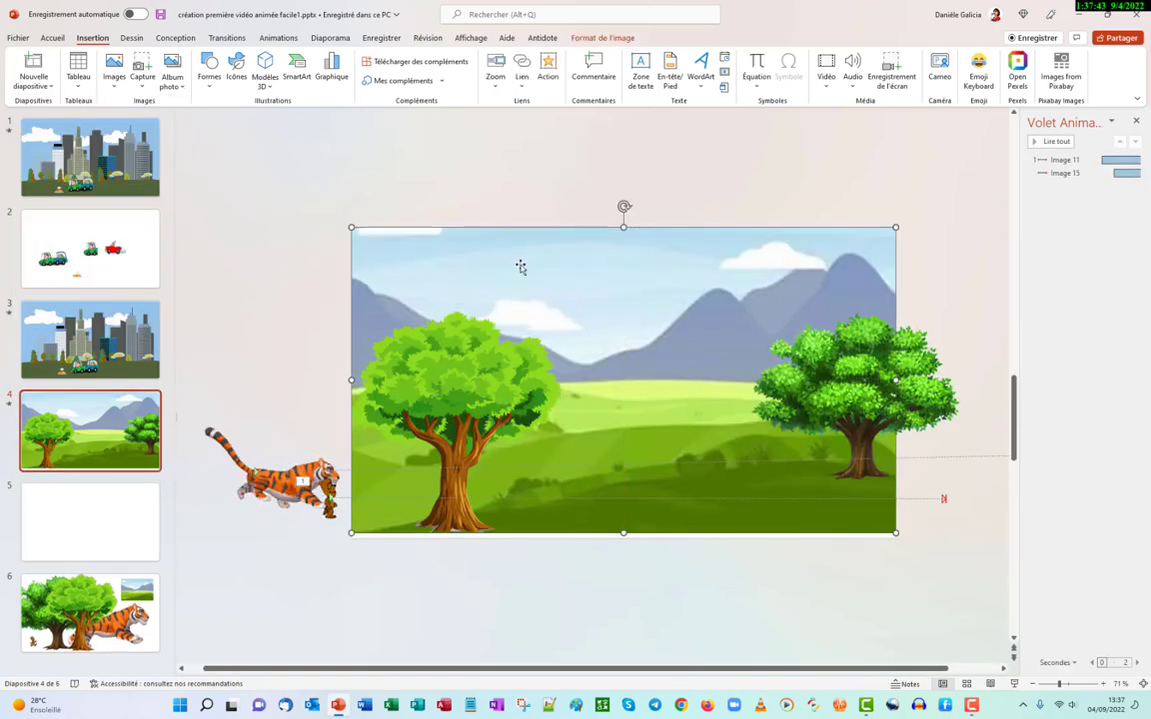
pyautogui.rightClick(461, 253)
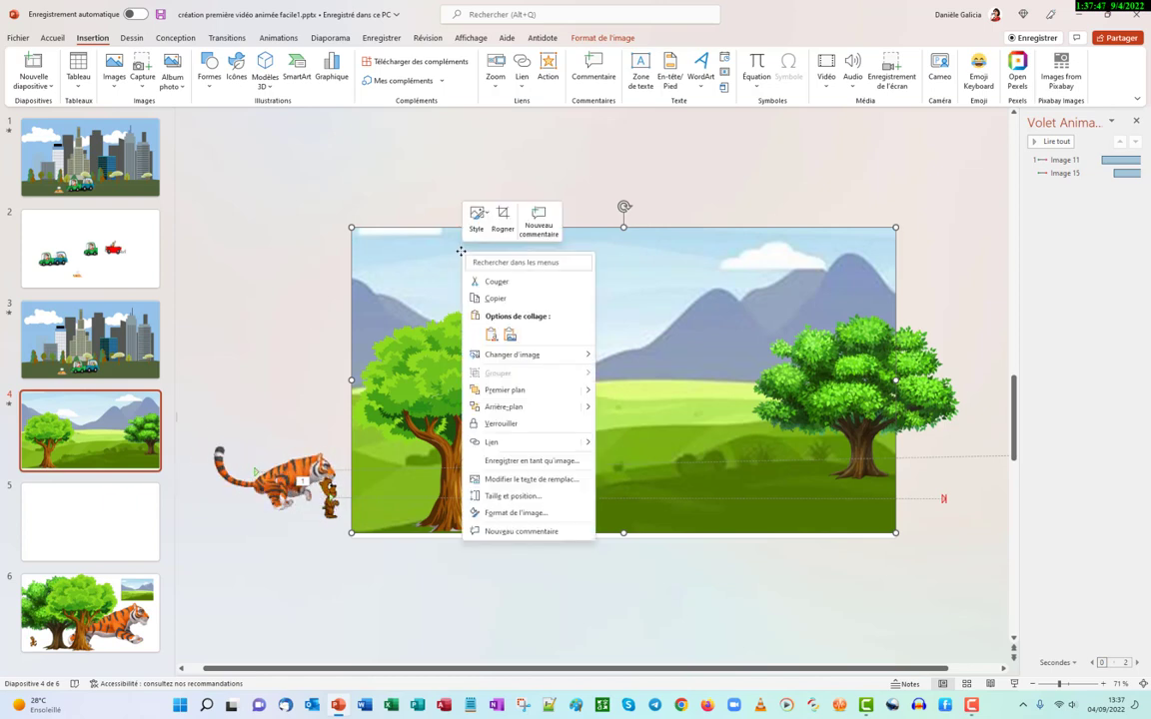
pyautogui.click(495, 298)
# Paste the landscape onto the new slide 5, then show slide 6 with the trees and tiger
pyautogui.press('pagedown')
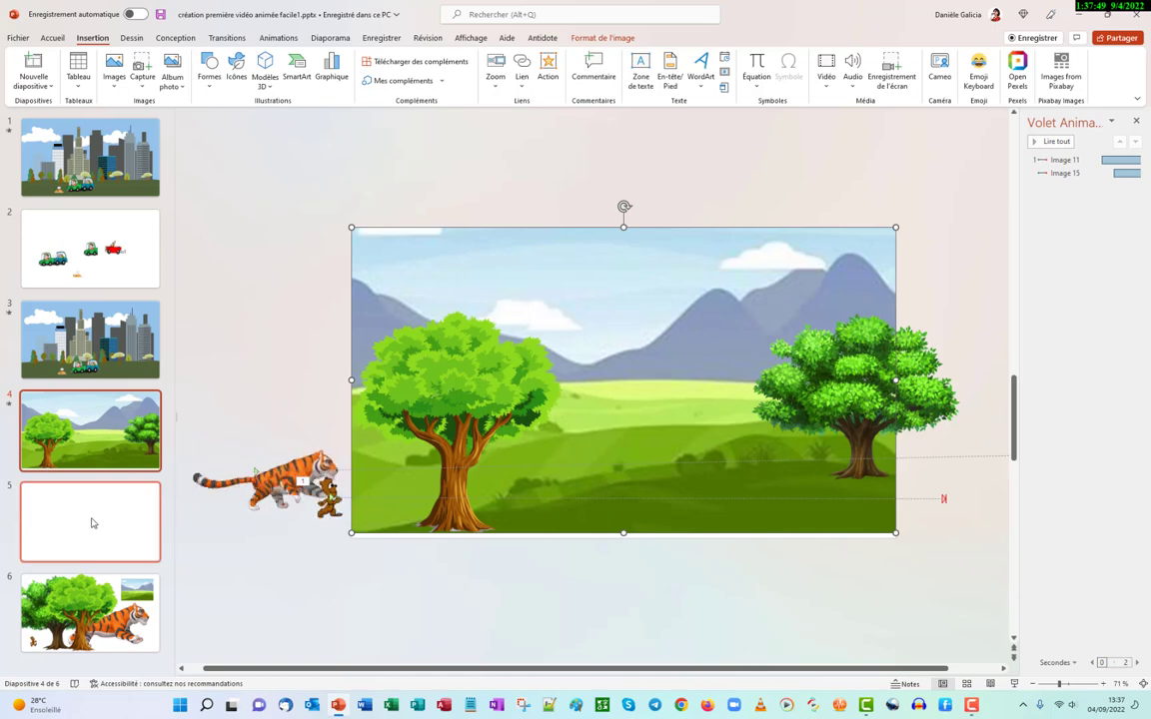
pyautogui.rightClick(414, 284)
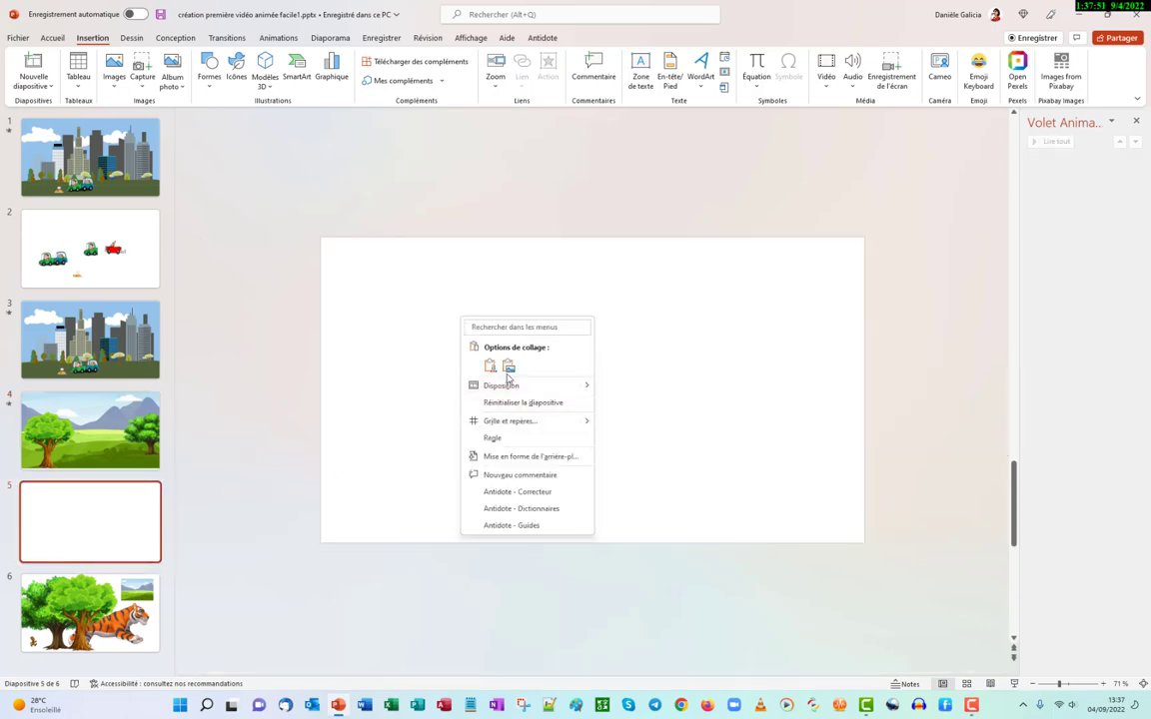
pyautogui.click(457, 334)
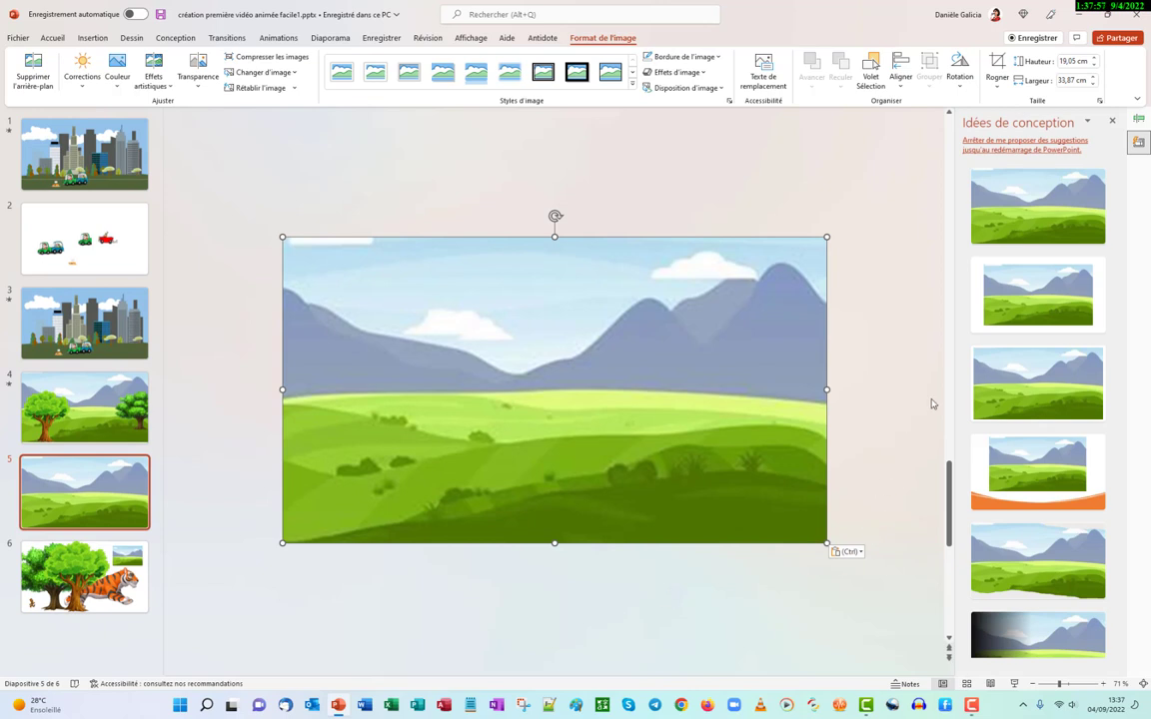
pyautogui.click(1017, 222)
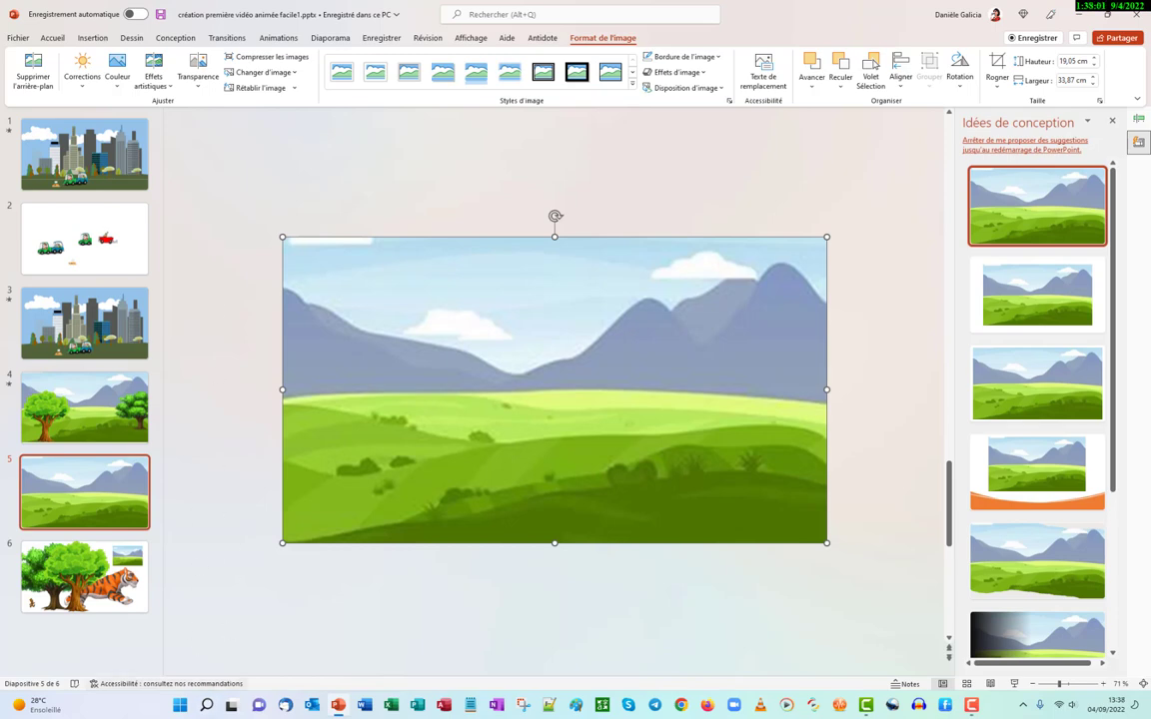
pyautogui.click(70, 600)
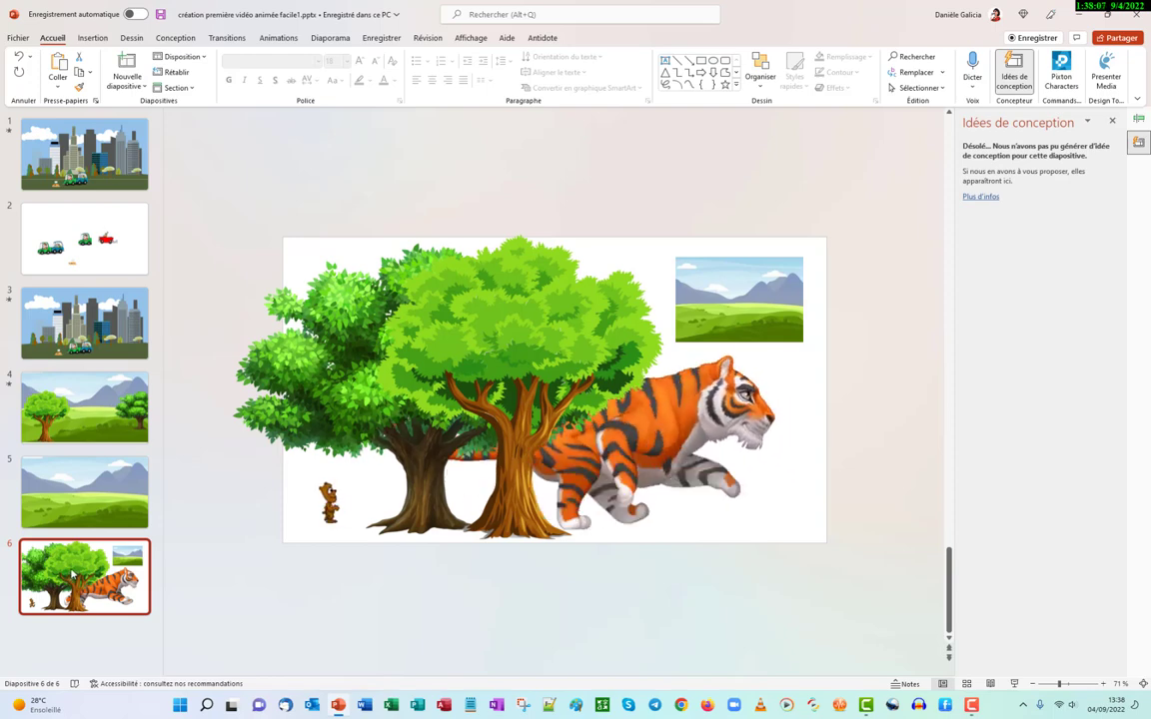
# Copy slide 6's front tree to slide 5, shrink it to 11,47 × 10,87 cm at the lower left
pyautogui.click(549, 371)
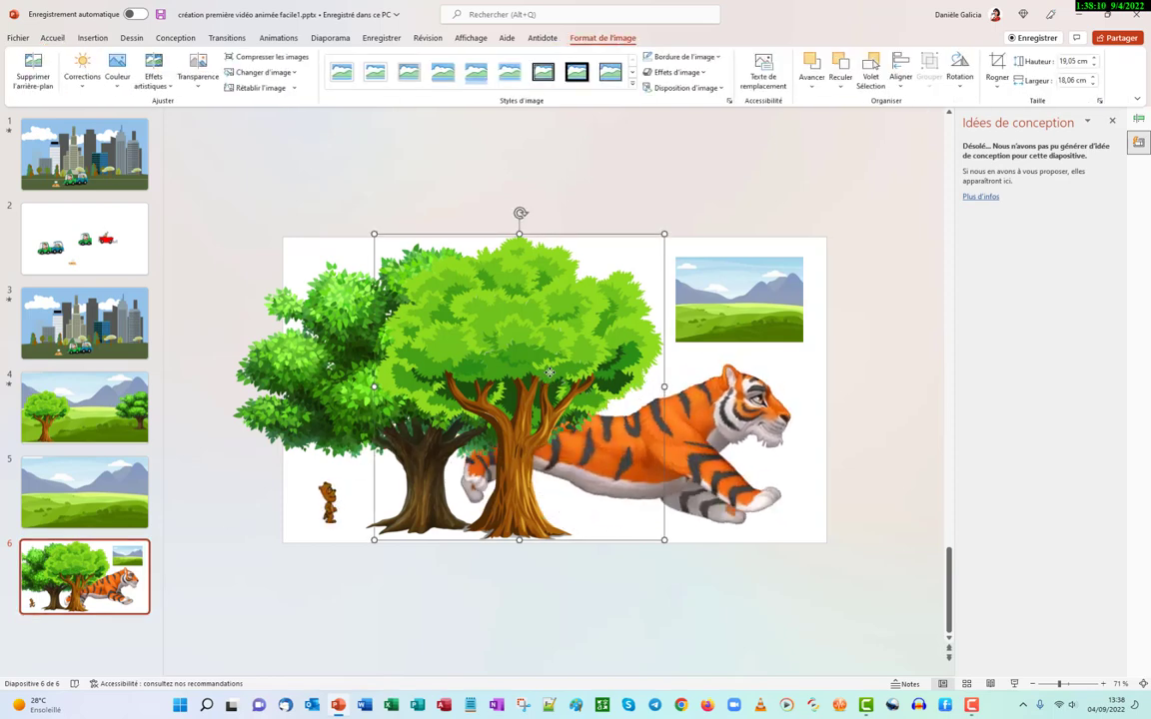
pyautogui.rightClick(548, 372)
pyautogui.click(584, 414)
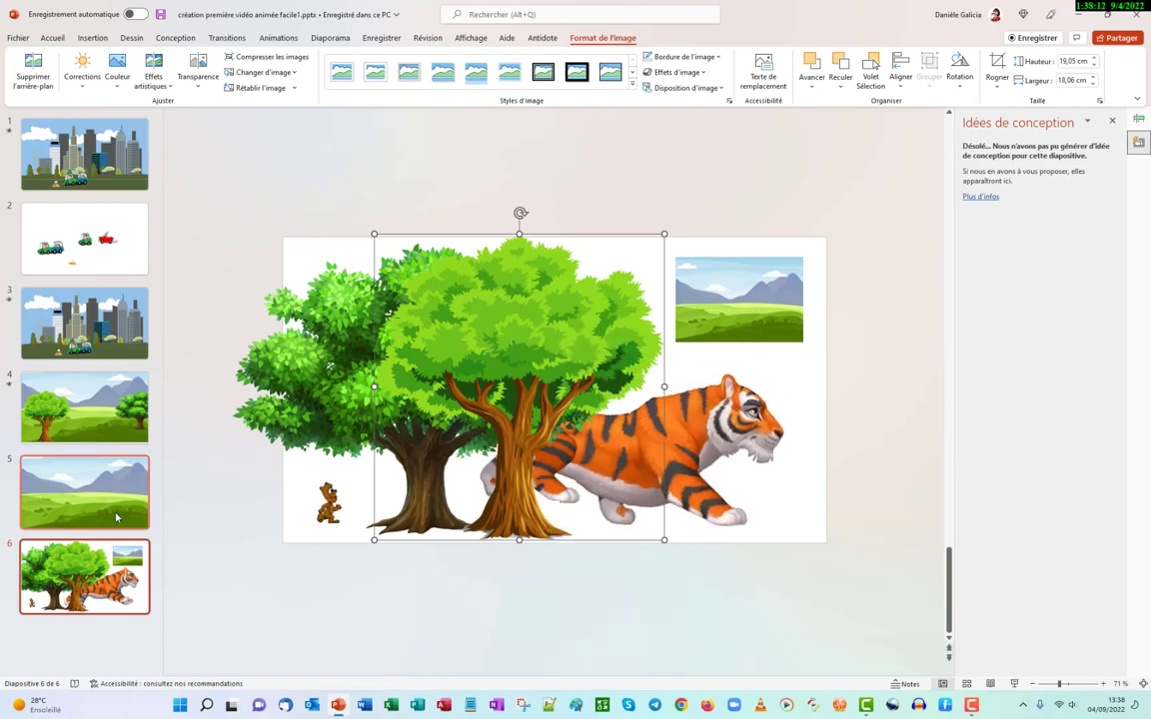
pyautogui.click(115, 517)
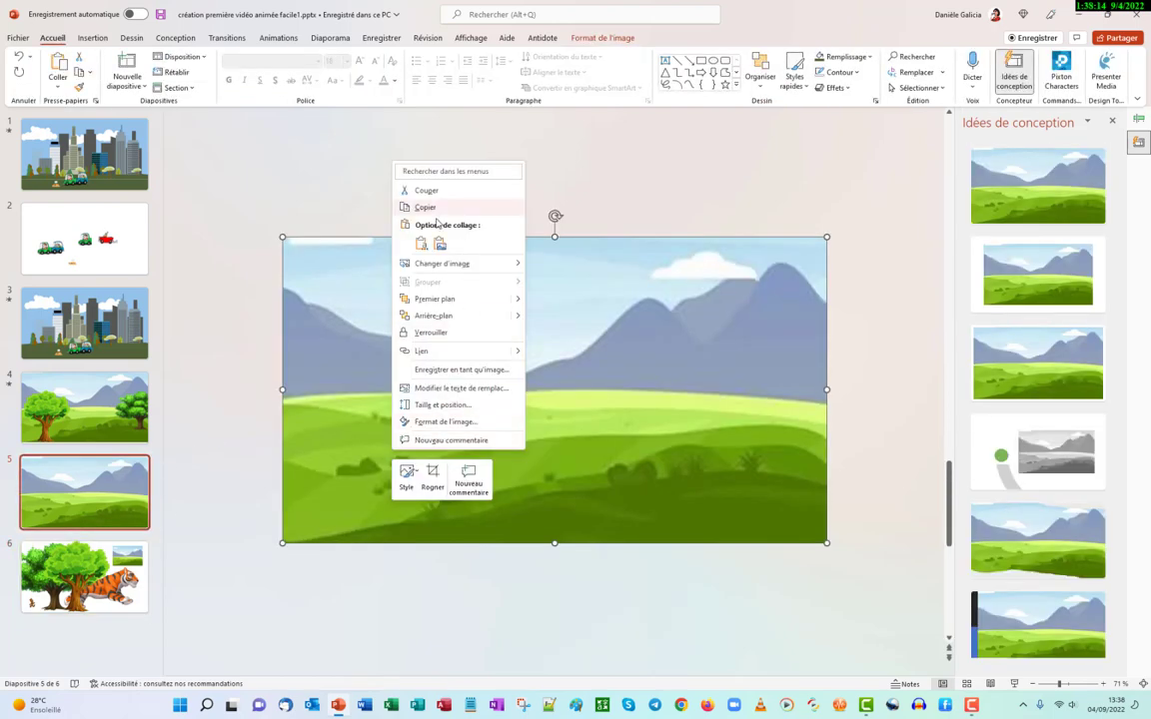
pyautogui.click(419, 244)
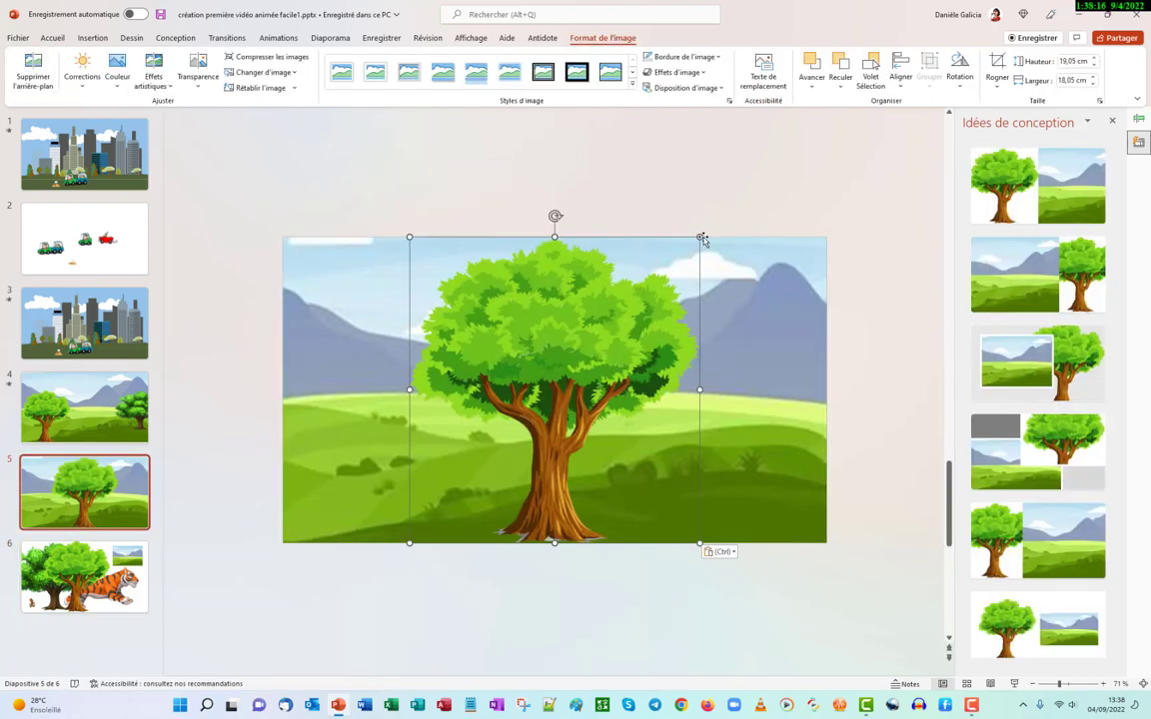
pyautogui.moveTo(700, 236)
pyautogui.mouseDown()
pyautogui.moveTo(541, 390)
pyautogui.moveTo(563, 361)
pyautogui.mouseUp()
pyautogui.moveTo(498, 427)
pyautogui.mouseDown()
pyautogui.moveTo(363, 381)
pyautogui.moveTo(388, 415)
pyautogui.mouseUp()
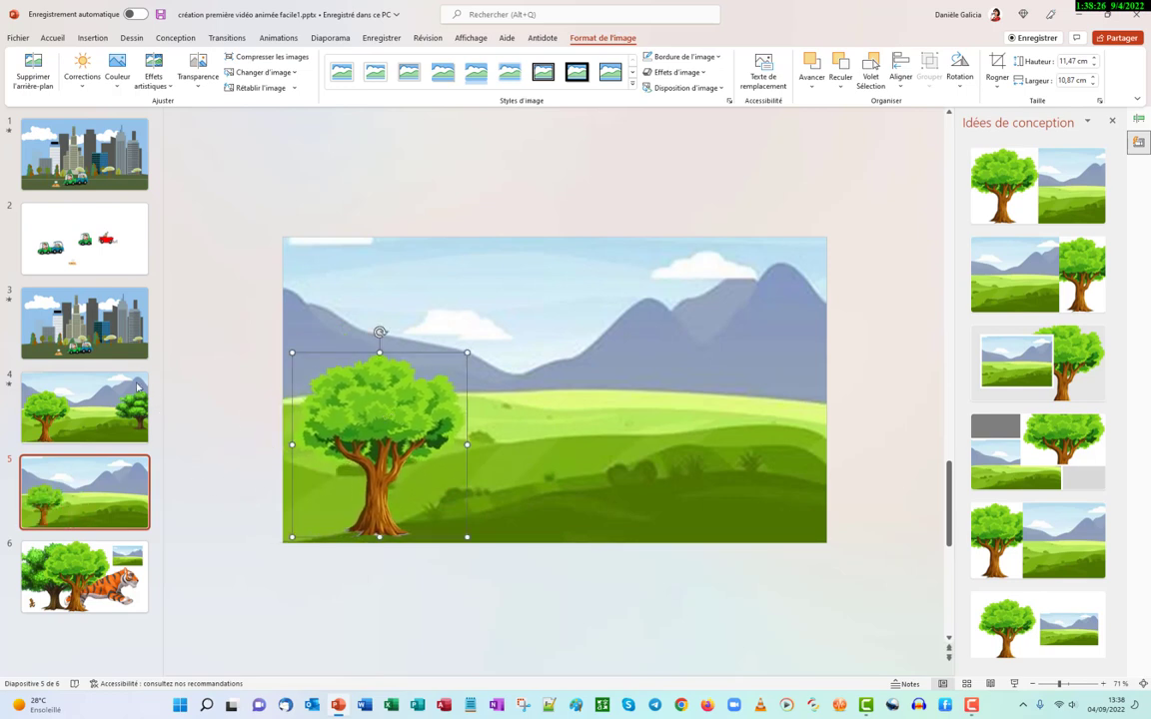
# Copy the bushier left tree from slide 6 and paste it as a picture on slide 5
pyautogui.click(65, 599)
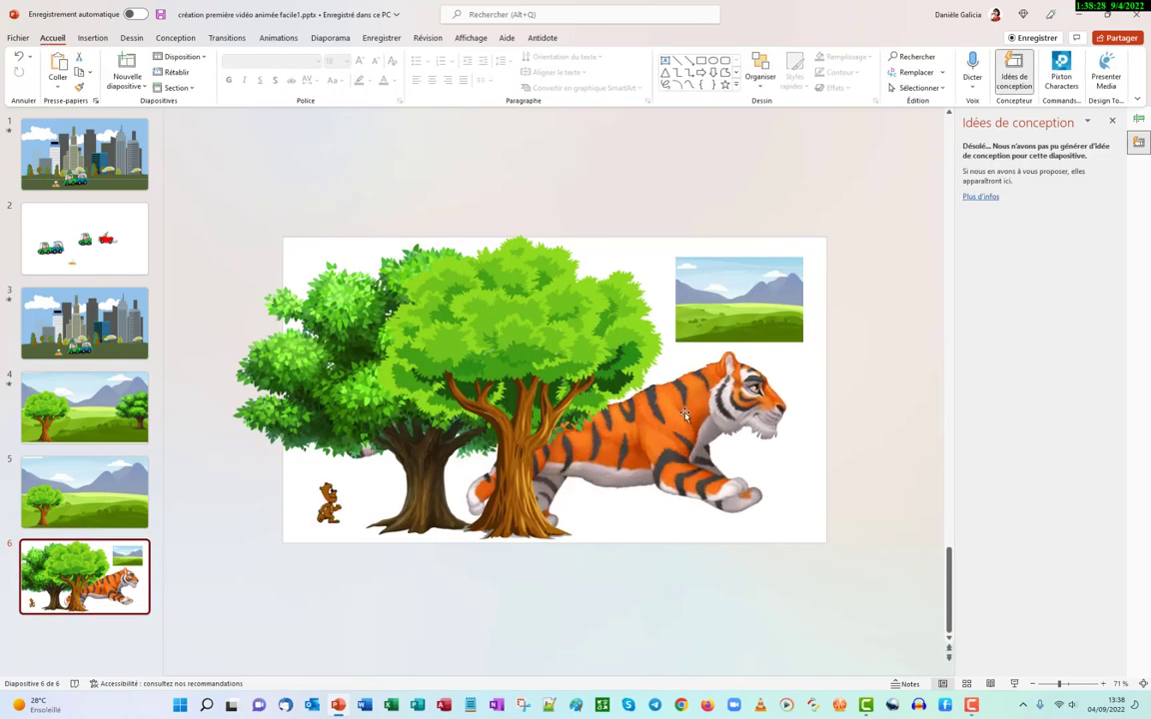
pyautogui.click(340, 299)
pyautogui.rightClick(349, 316)
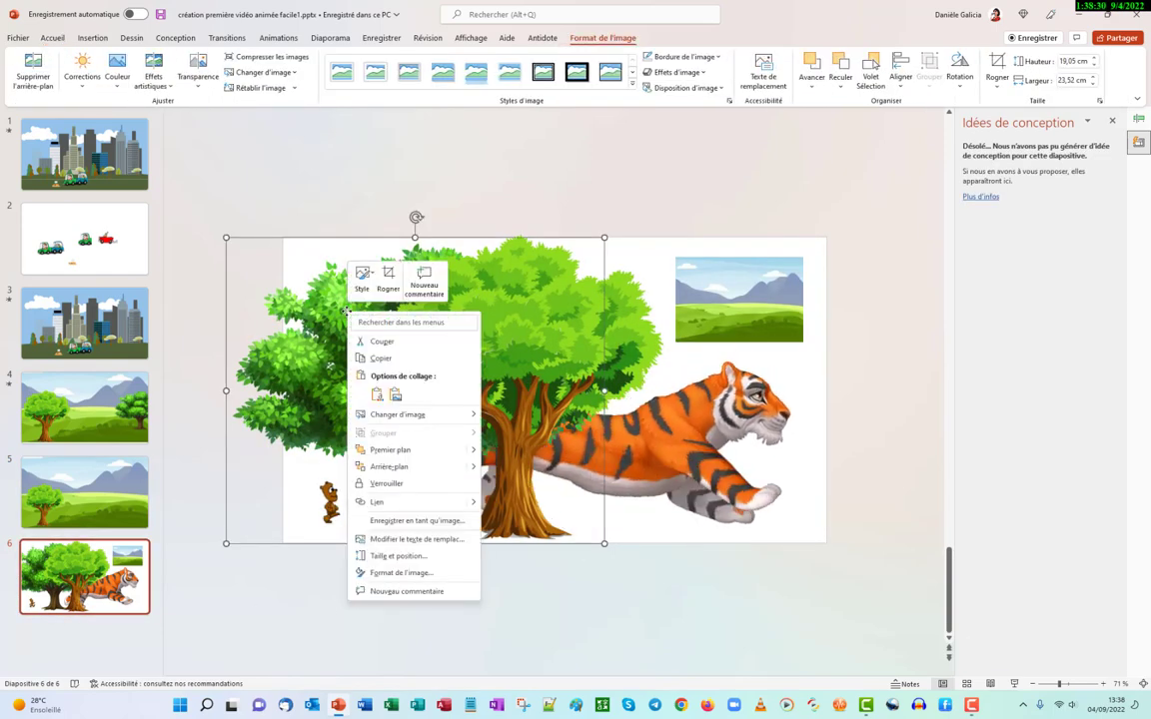
pyautogui.click(380, 358)
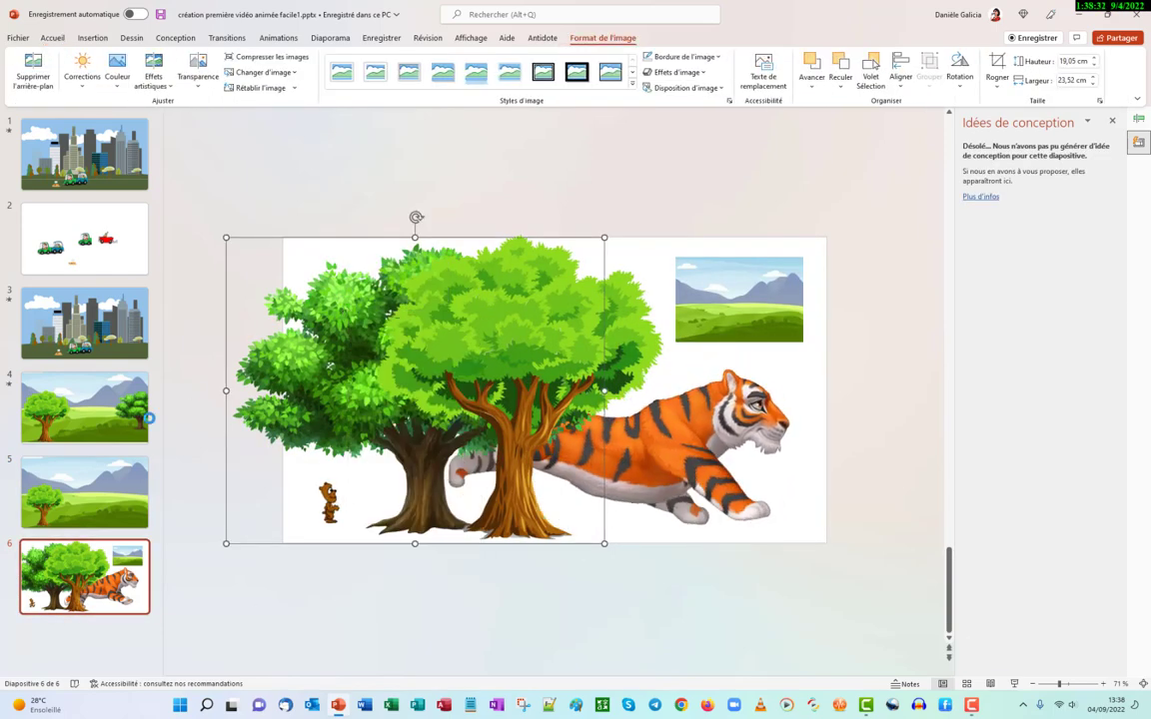
pyautogui.click(84, 493)
pyautogui.rightClick(736, 418)
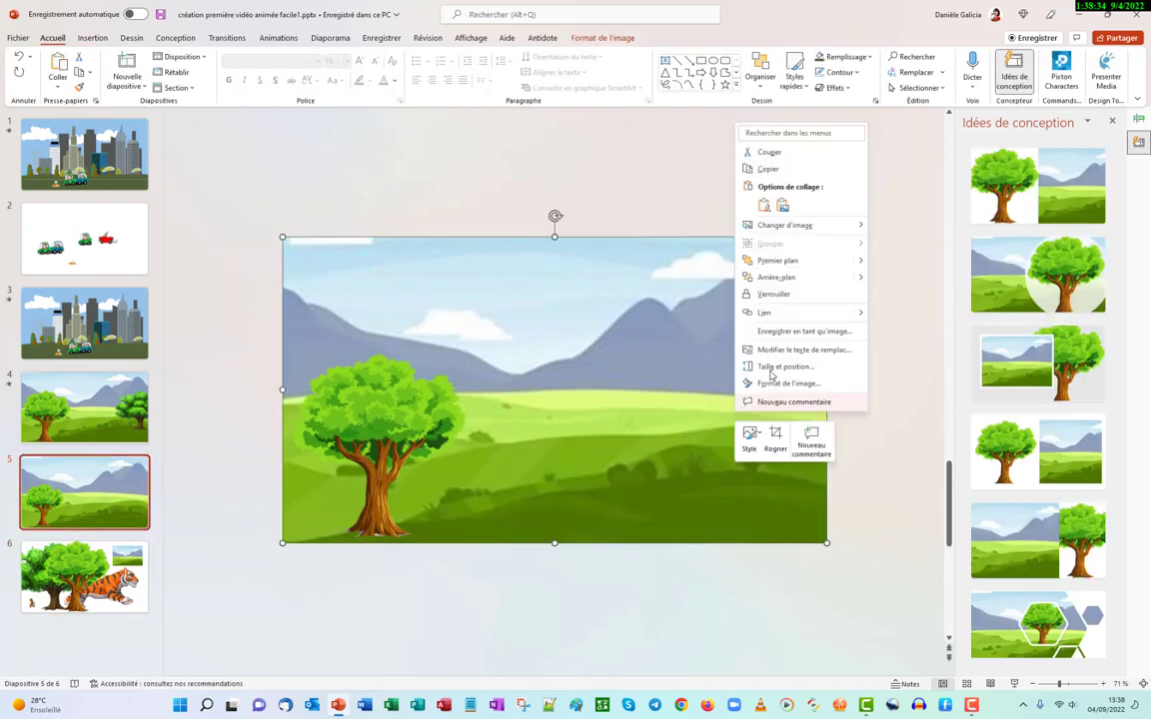
pyautogui.click(784, 205)
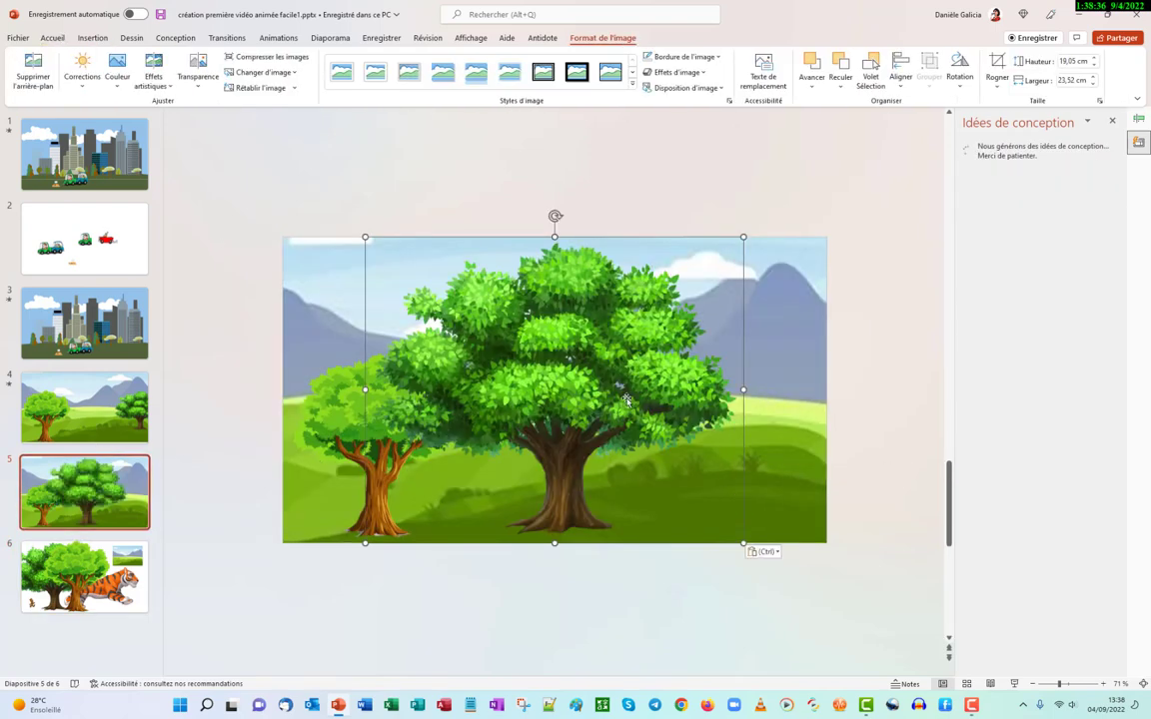
# Shrink the pasted tree to 11,77 × 14,53 cm and place it at the landscape's right side
pyautogui.moveTo(613, 379)
pyautogui.mouseDown()
pyautogui.moveTo(823, 407)
pyautogui.moveTo(840, 314)
pyautogui.mouseUp()
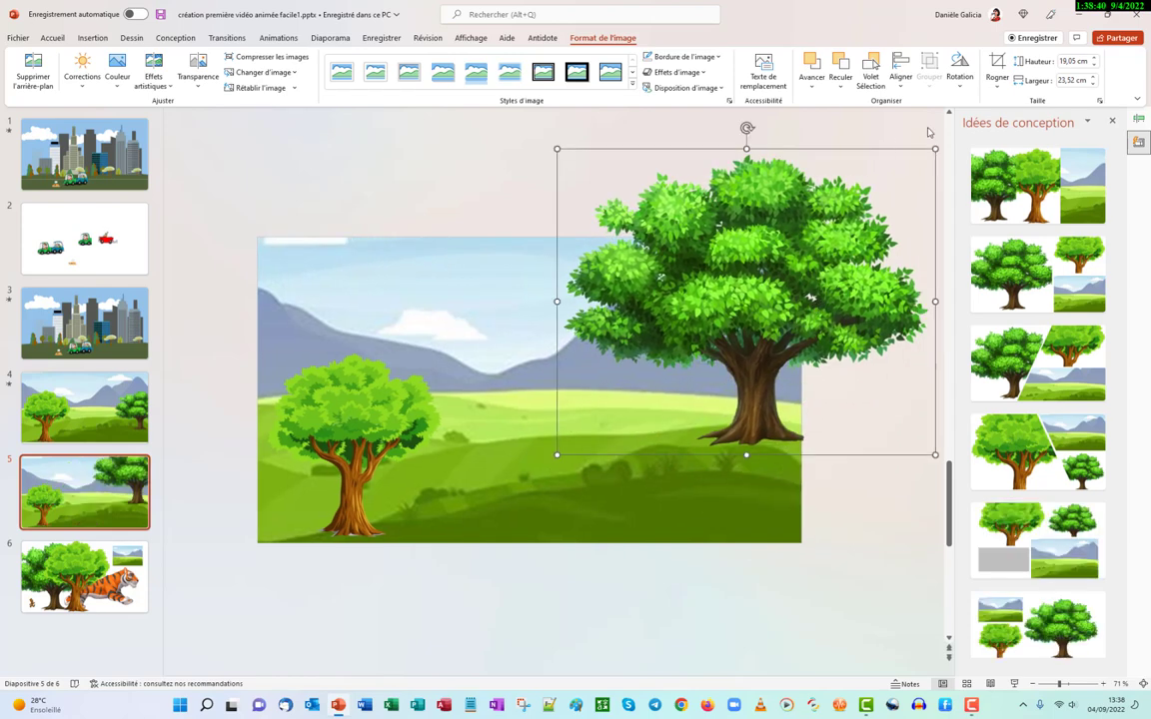
pyautogui.moveTo(934, 147); pyautogui.dragTo(789, 265)
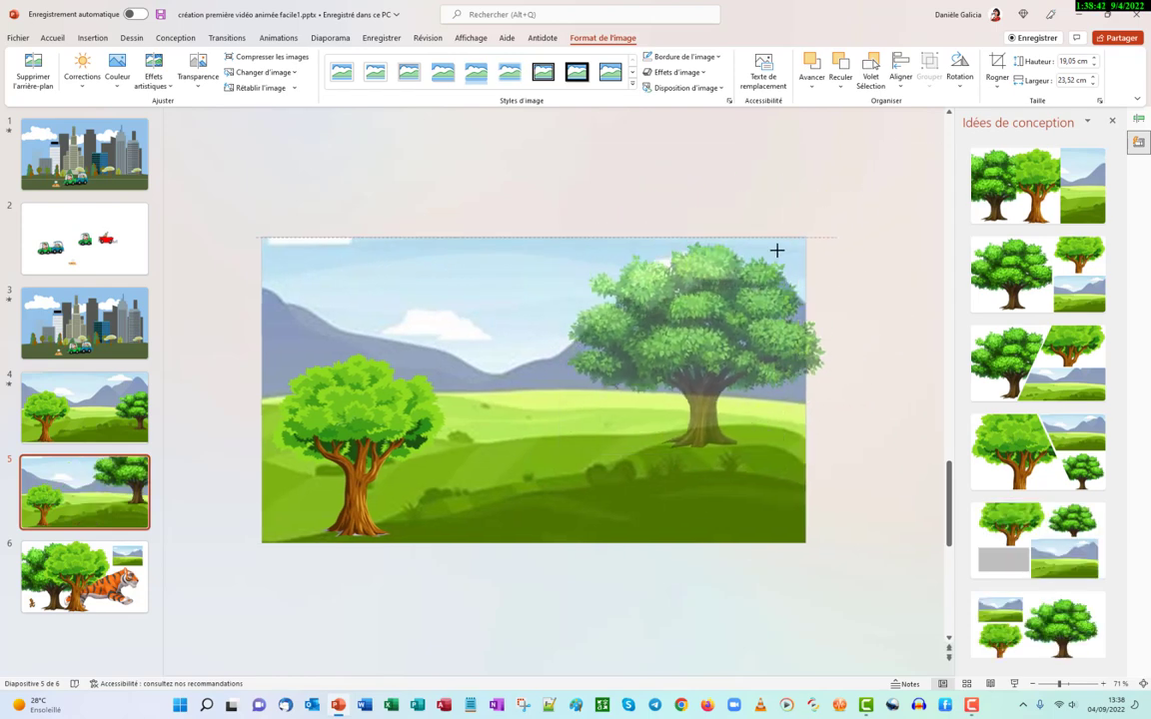
pyautogui.moveTo(714, 340); pyautogui.dragTo(802, 328)
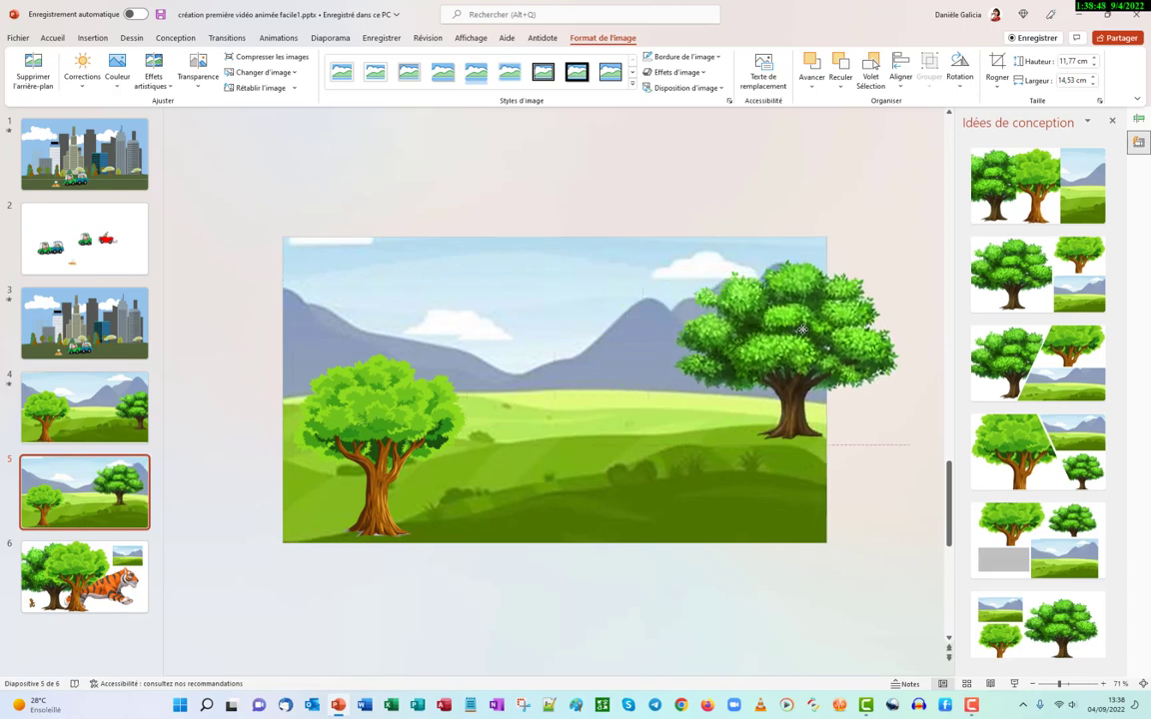
pyautogui.moveTo(802, 328); pyautogui.dragTo(802, 329)
pyautogui.click(283, 633)
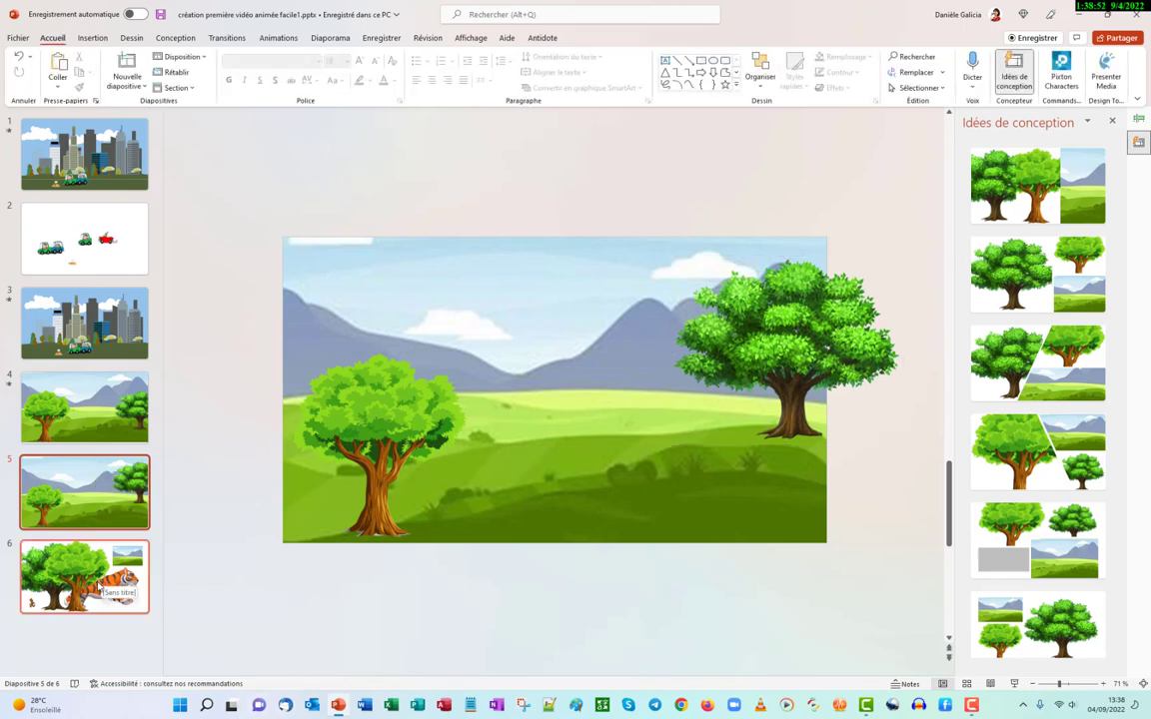
# Close the design suggestions and copy the tiger picture from slide 6
pyautogui.click(1114, 122)
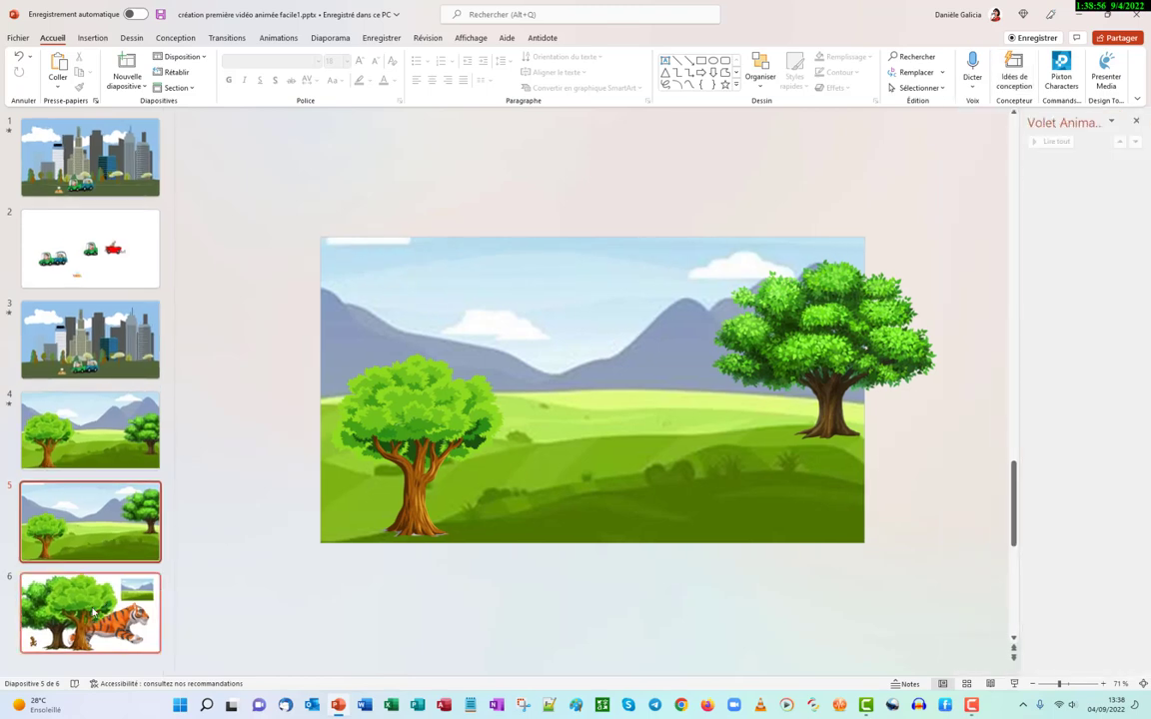
pyautogui.click(93, 611)
pyautogui.click(742, 431)
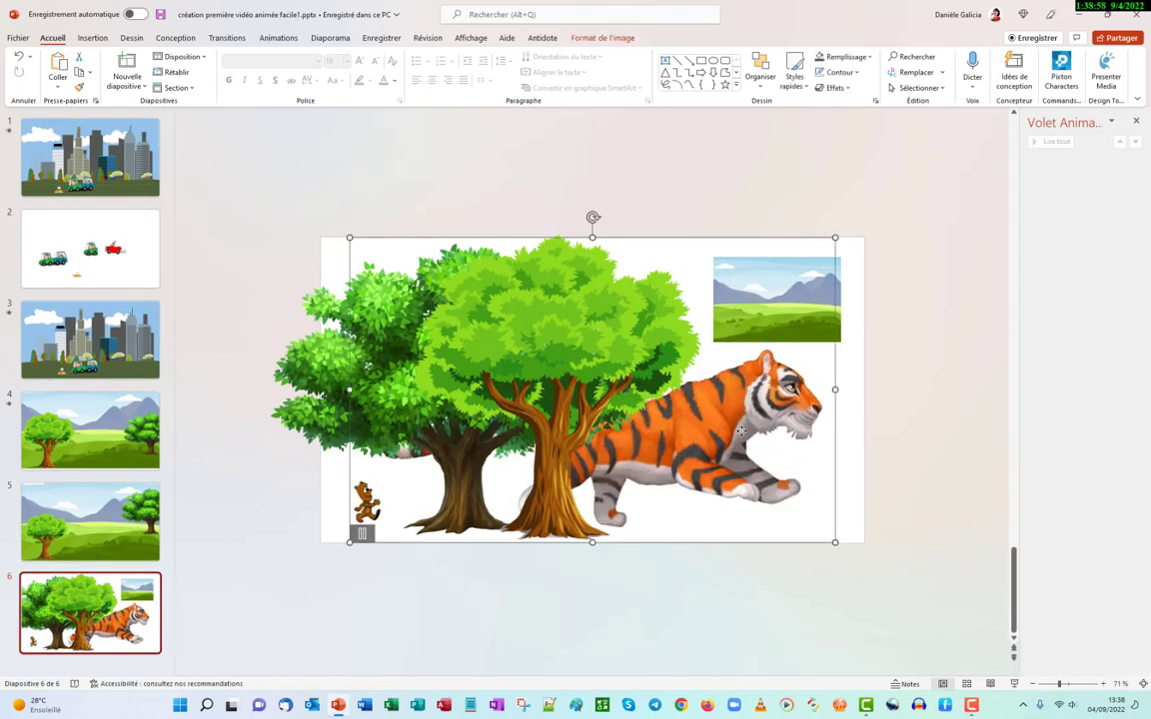
pyautogui.rightClick(742, 432)
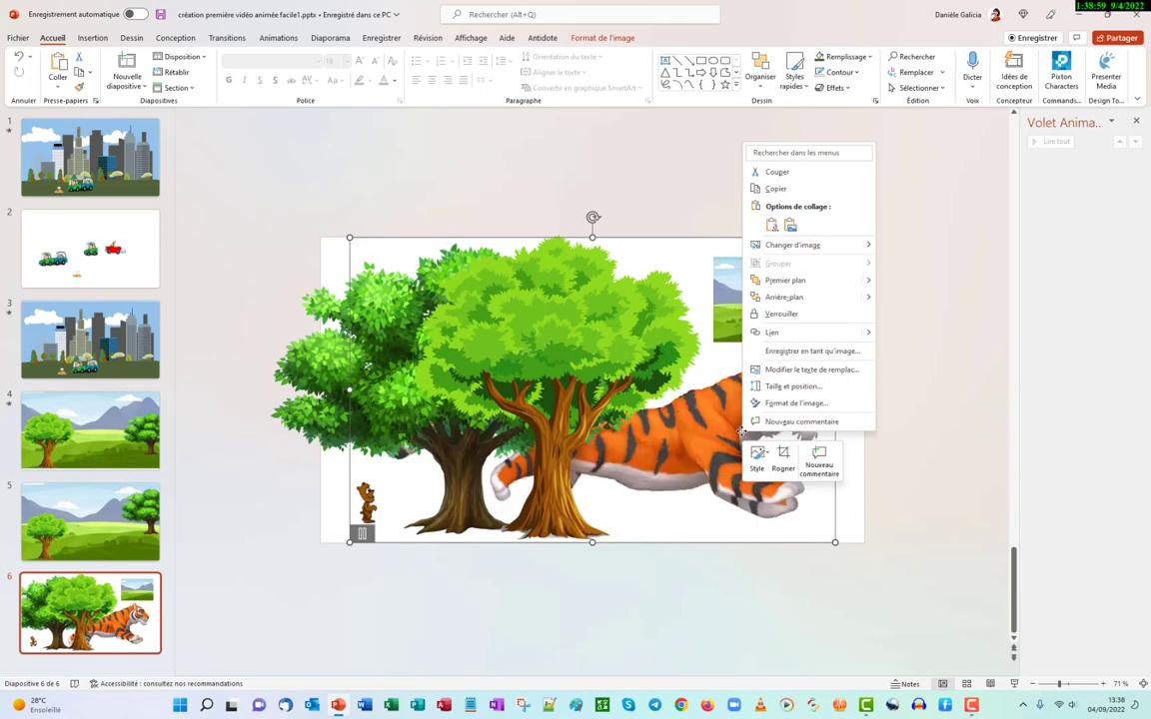
pyautogui.click(770, 188)
# Paste the tiger onto slide 5, shrink it to 8,25 × 13,17 cm and park it off the left edge
pyautogui.click(80, 529)
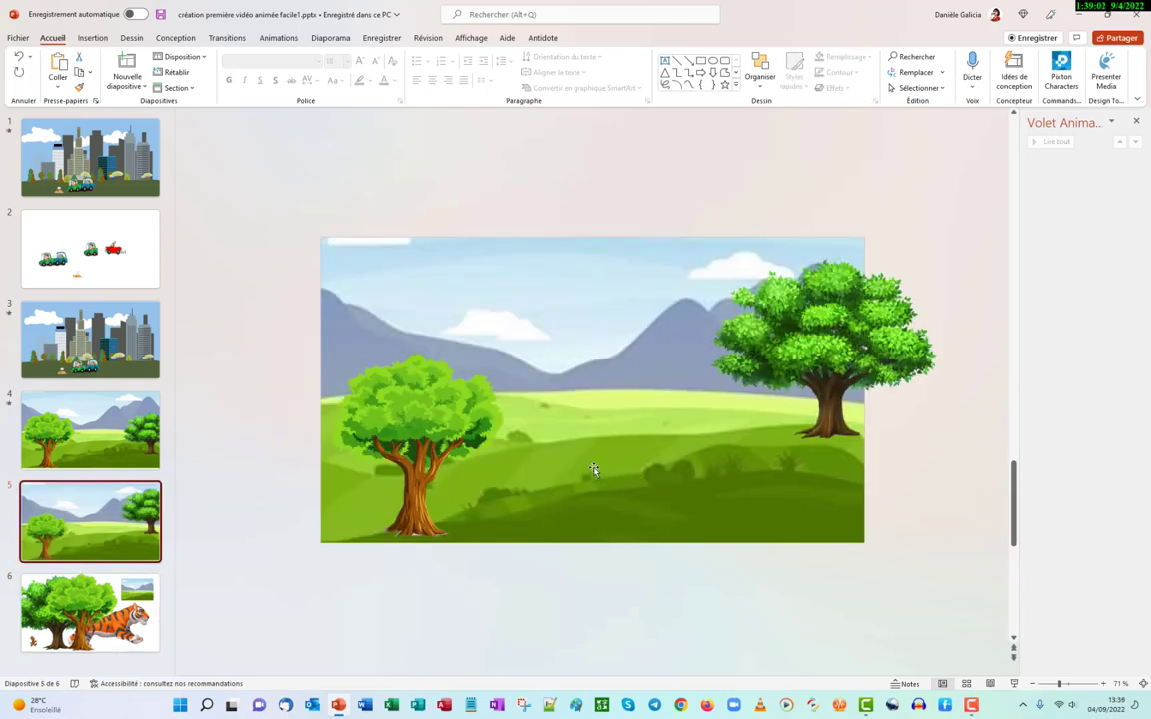
pyautogui.click(600, 447)
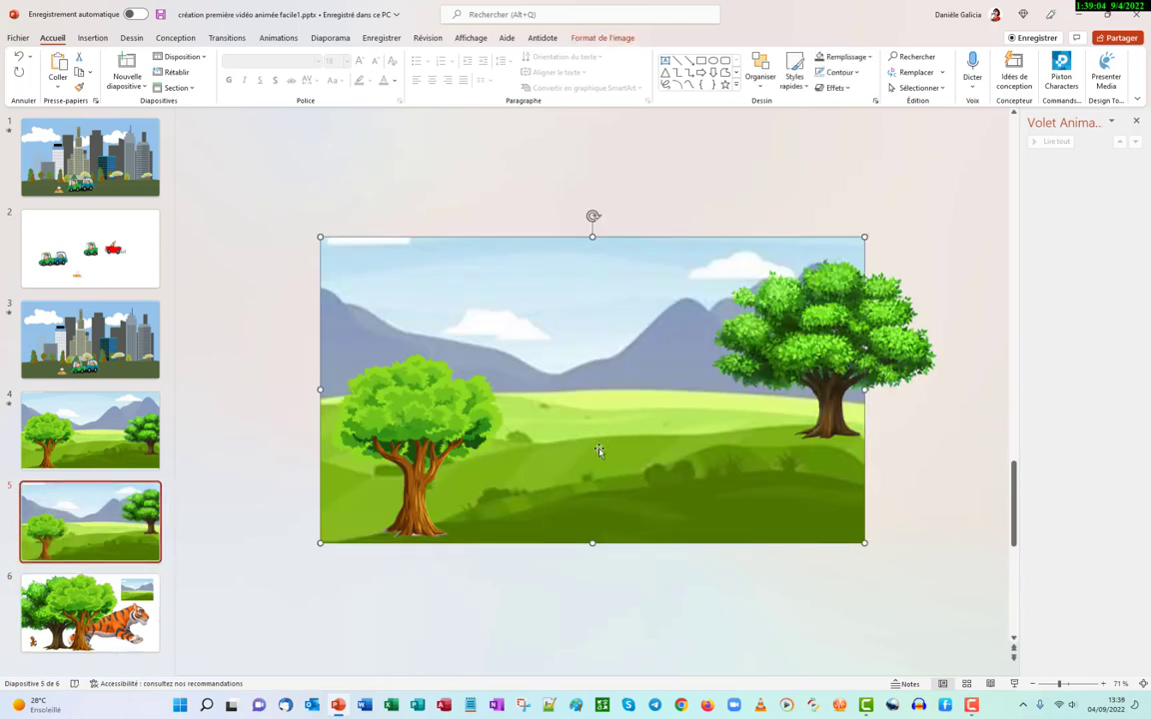
pyautogui.hotkey('ctrl', 'v')
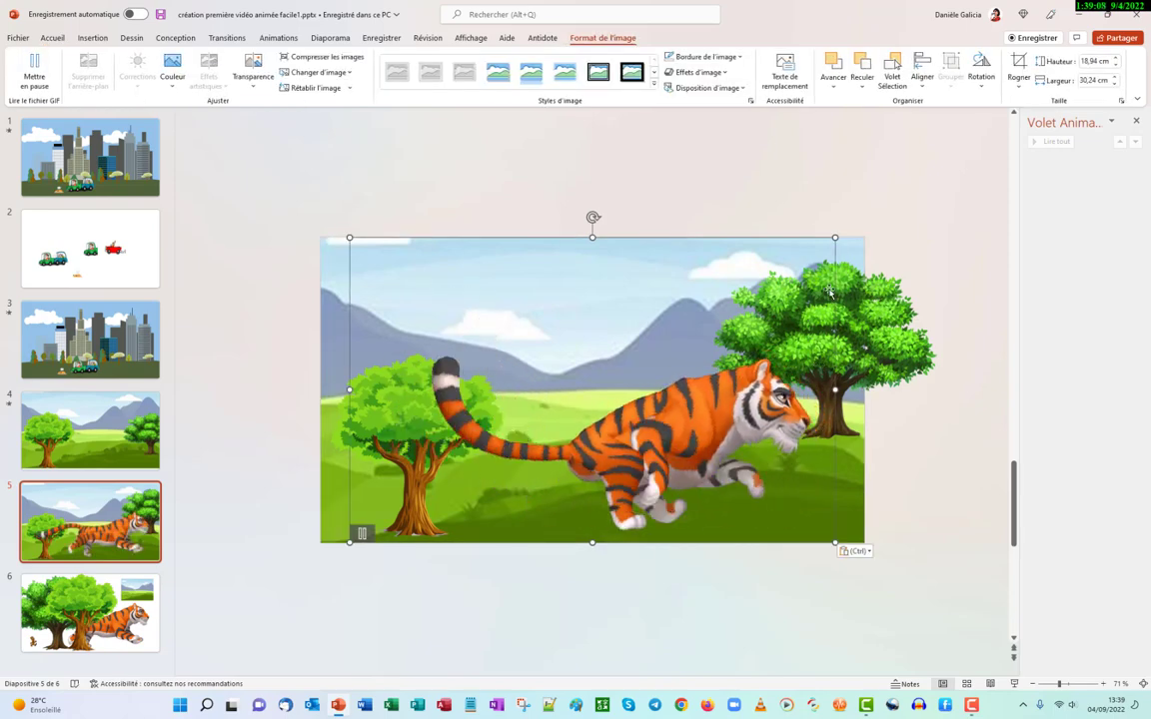
pyautogui.moveTo(834, 237)
pyautogui.mouseDown()
pyautogui.moveTo(557, 445)
pyautogui.moveTo(216, 473)
pyautogui.moveTo(294, 517)
pyautogui.mouseUp()
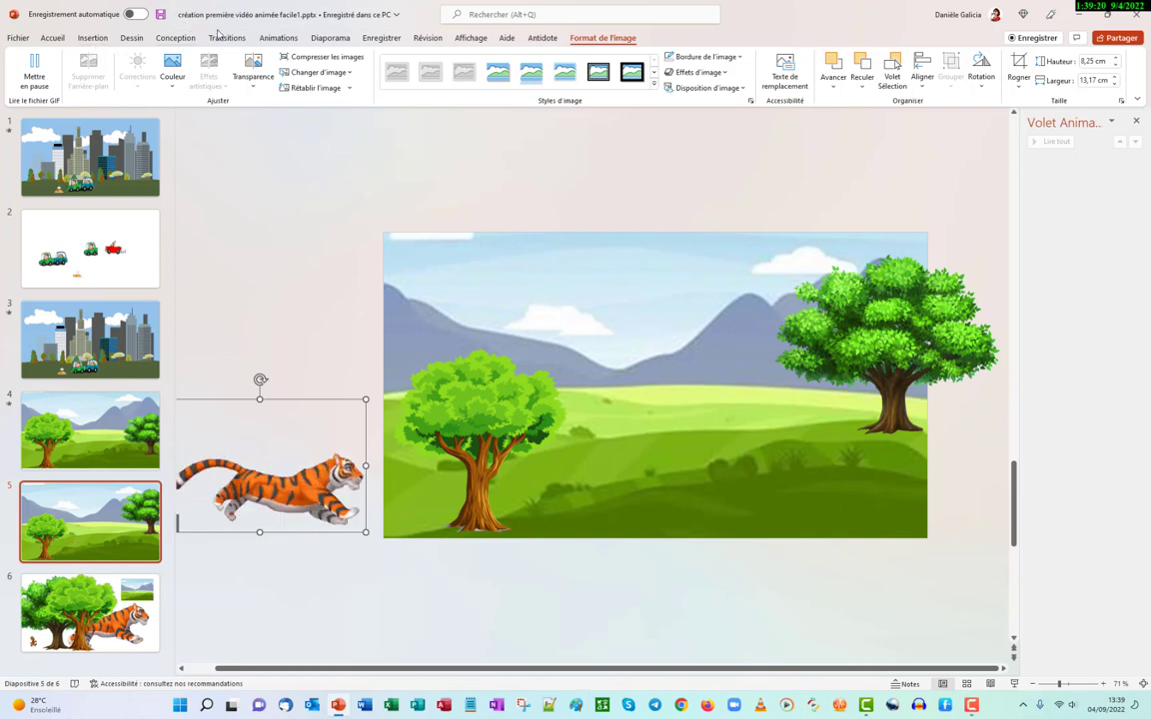
# Give the tiger a Lines motion path heading right
pyautogui.click(280, 38)
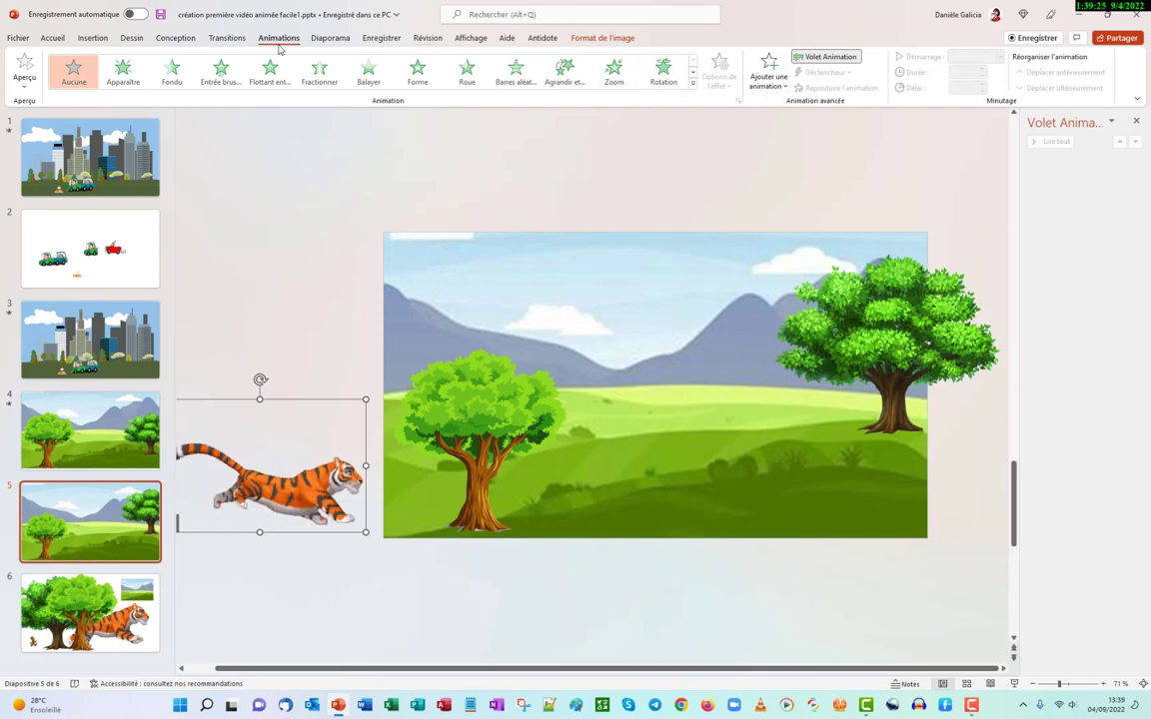
pyautogui.click(692, 83)
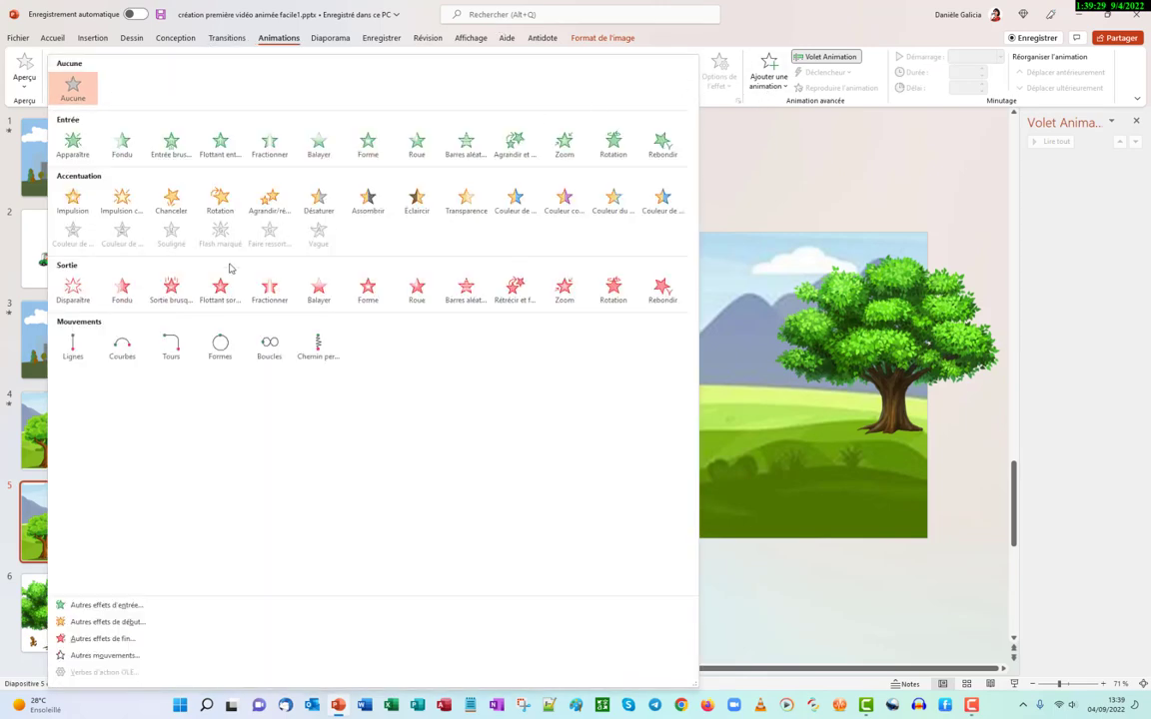
pyautogui.click(73, 345)
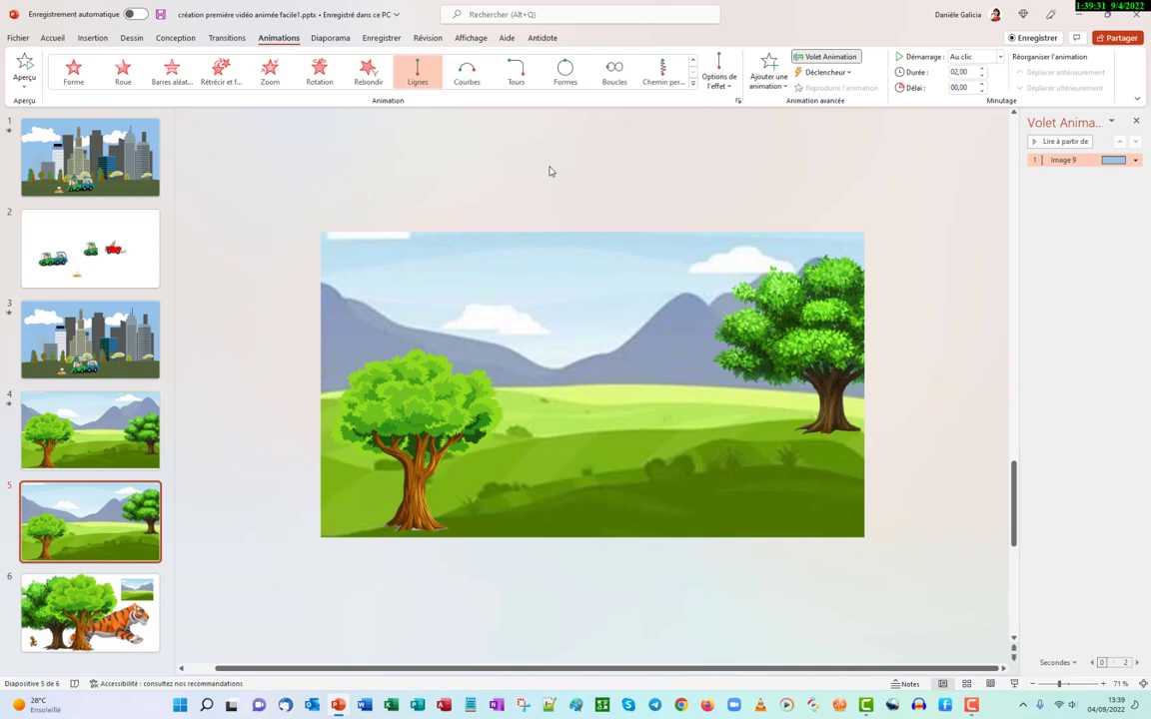
pyautogui.click(730, 88)
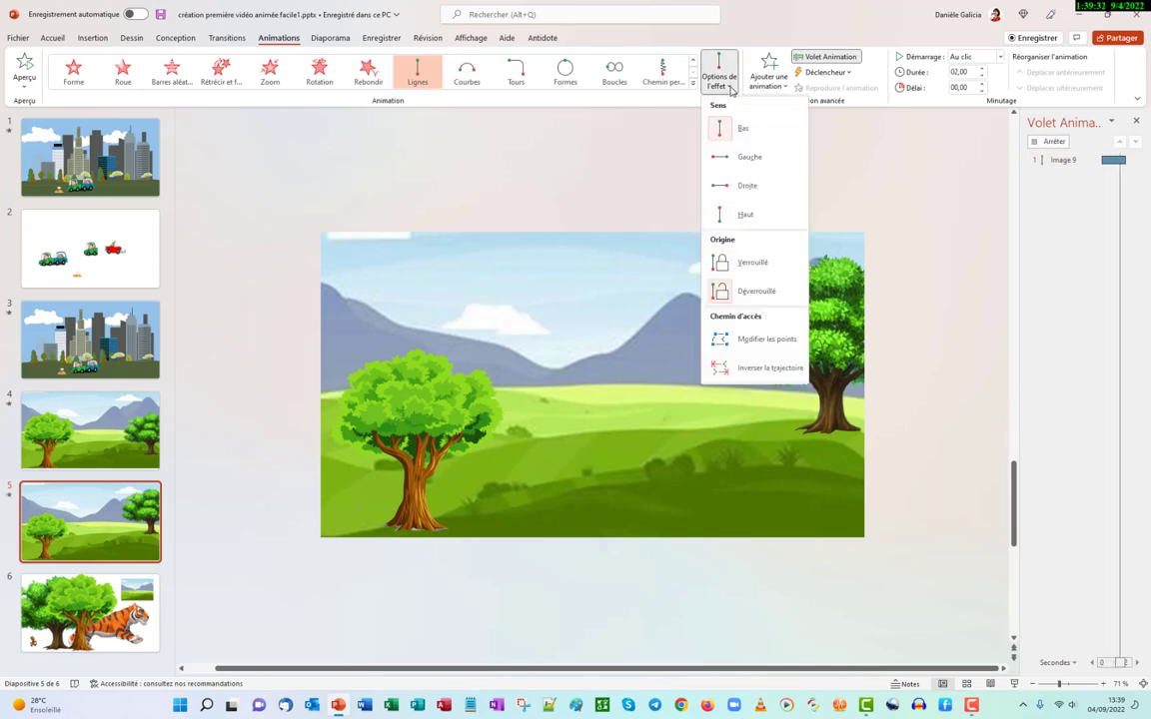
pyautogui.click(747, 185)
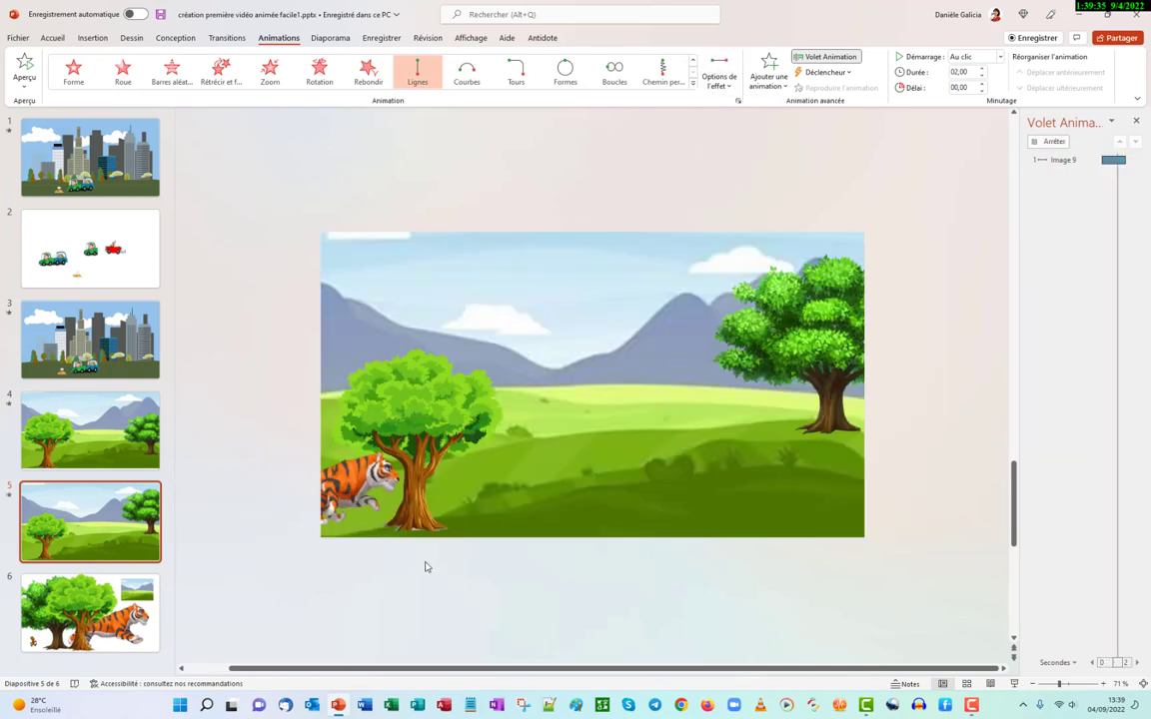
# Nudge the left tree picture leftward so it sits at the slide's left edge
pyautogui.click(380, 496)
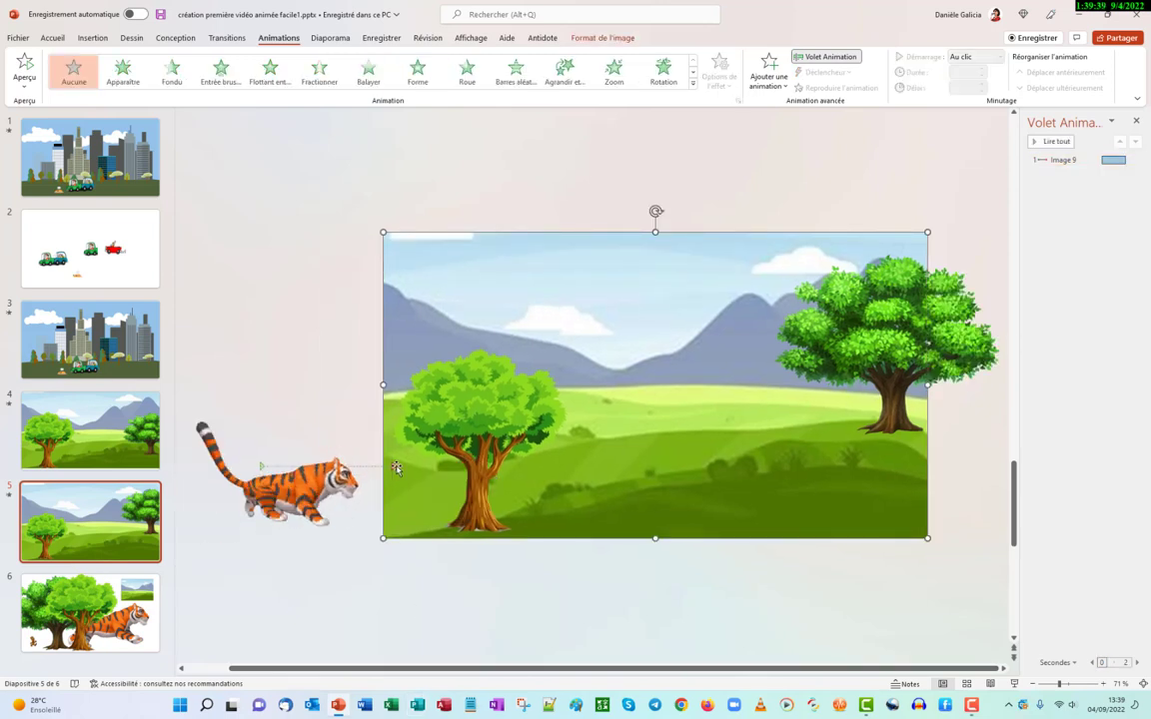
pyautogui.click(397, 467)
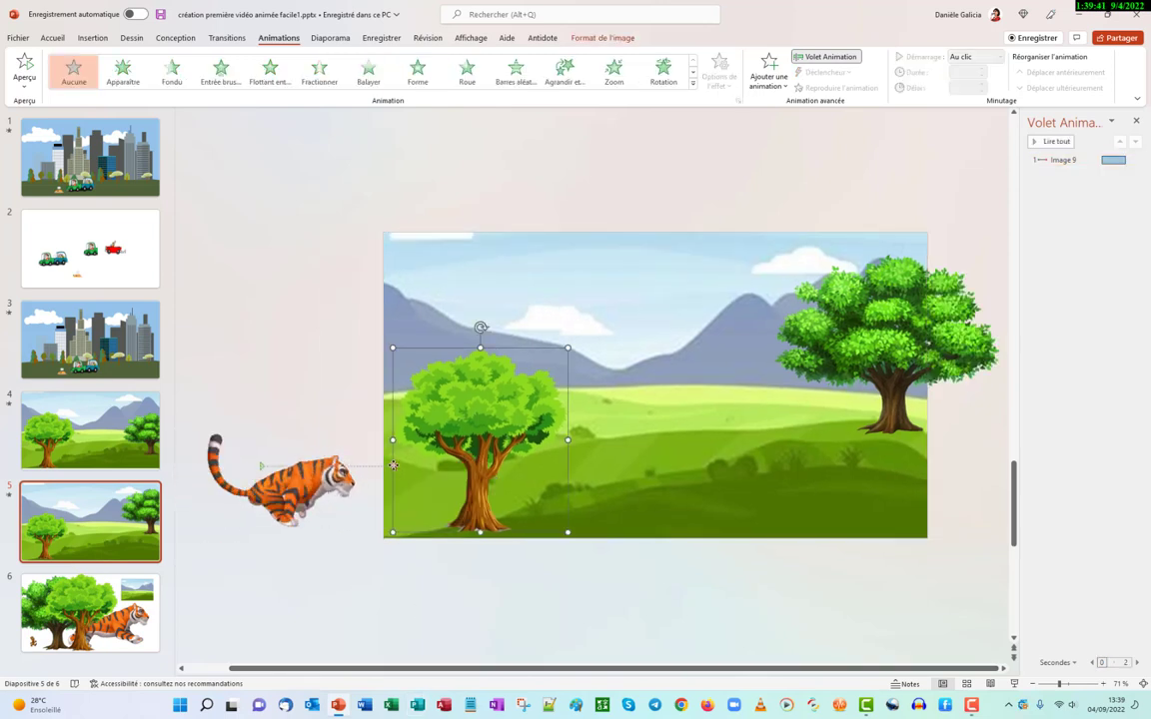
pyautogui.moveTo(394, 466); pyautogui.dragTo(367, 466)
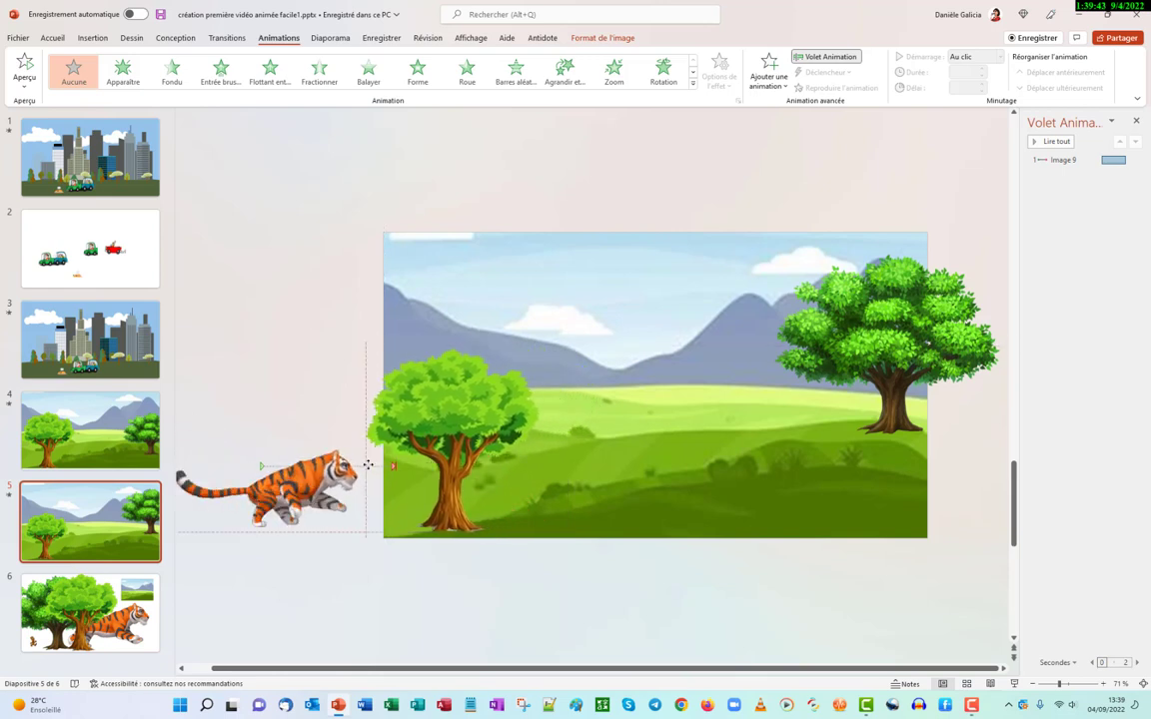
pyautogui.moveTo(367, 464); pyautogui.dragTo(366, 465)
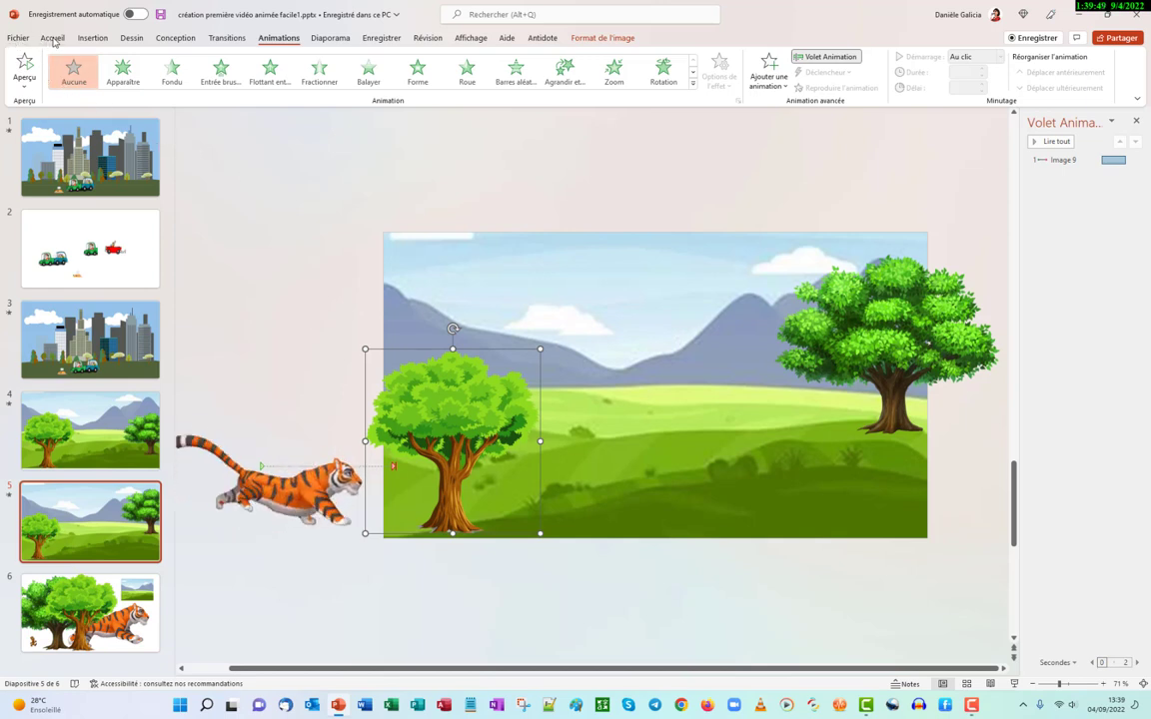
# Hide the left tree (Image 4) in the Selection Pane and bring up the tiger's animations
pyautogui.click(53, 40)
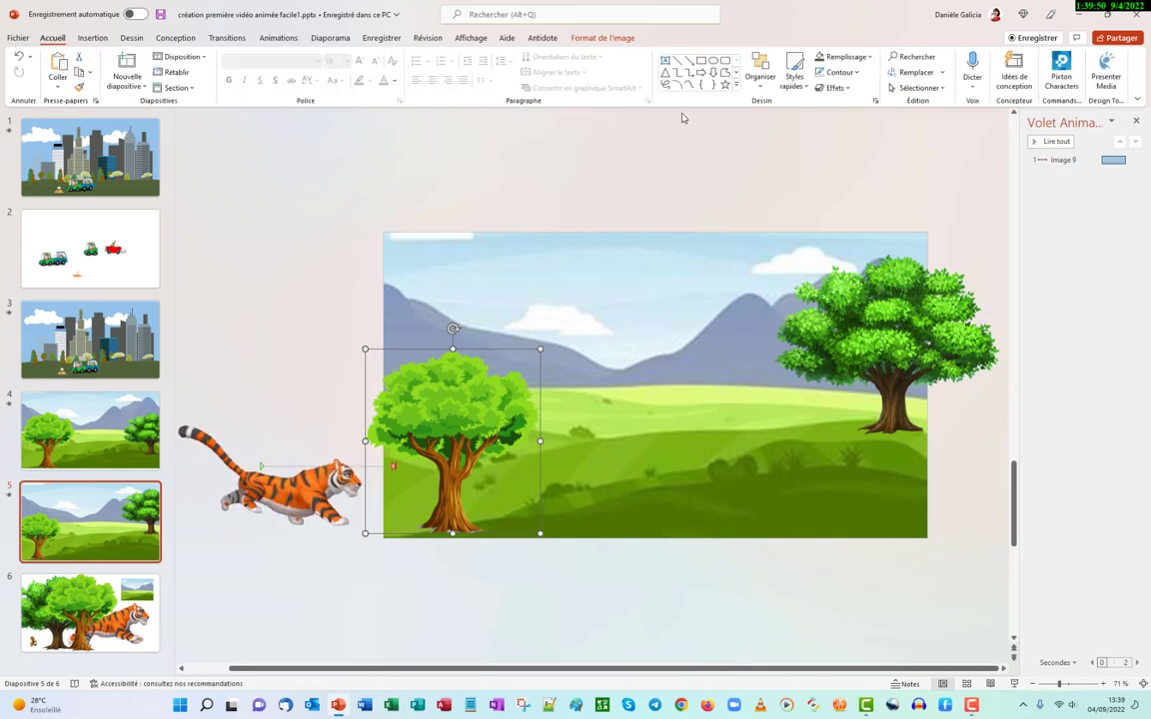
pyautogui.click(919, 88)
pyautogui.click(939, 138)
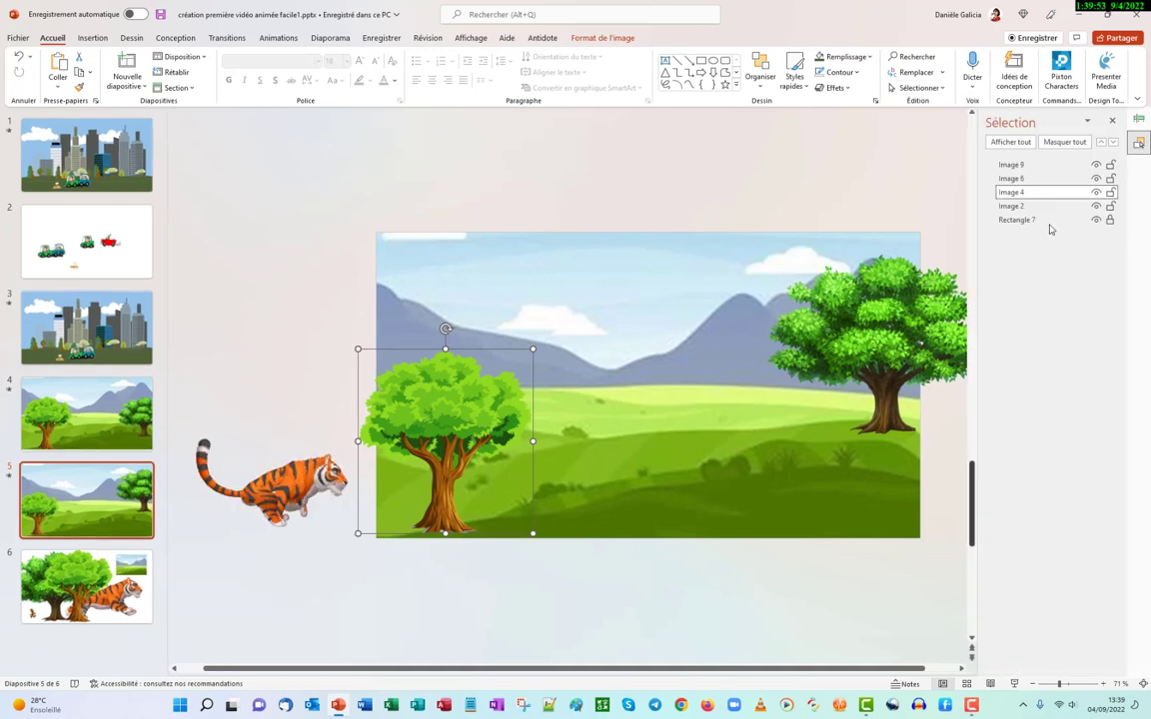
pyautogui.click(1096, 193)
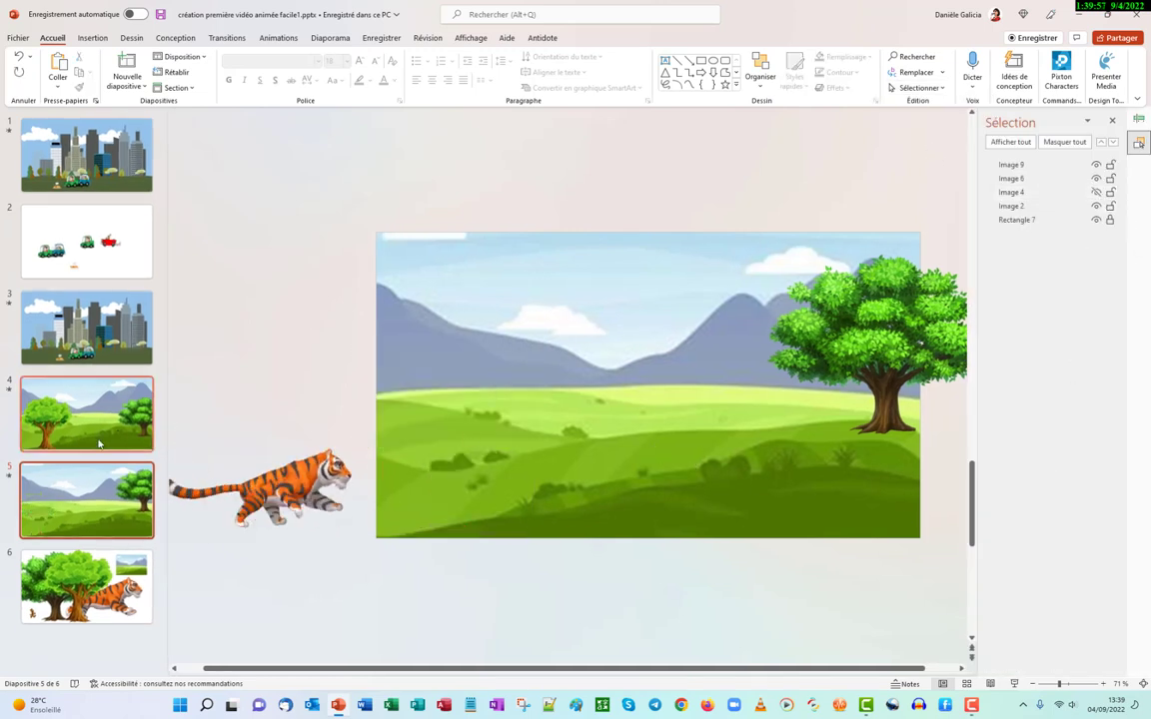
pyautogui.click(172, 461)
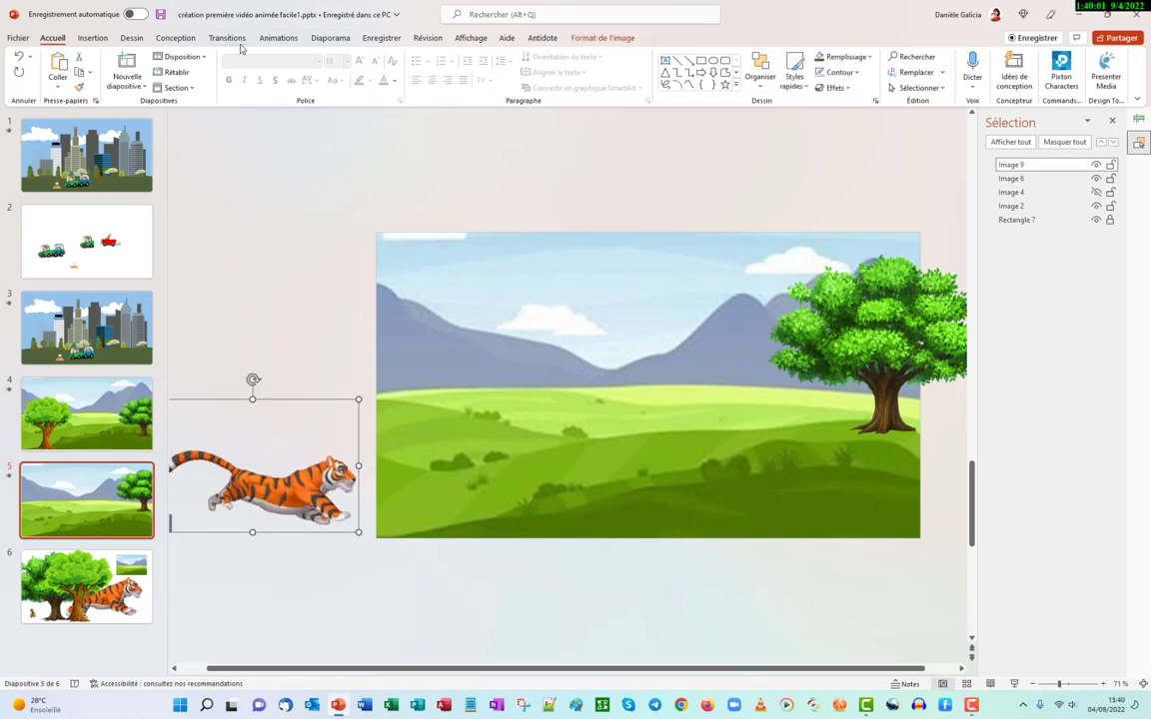
pyautogui.click(278, 38)
pyautogui.click(825, 56)
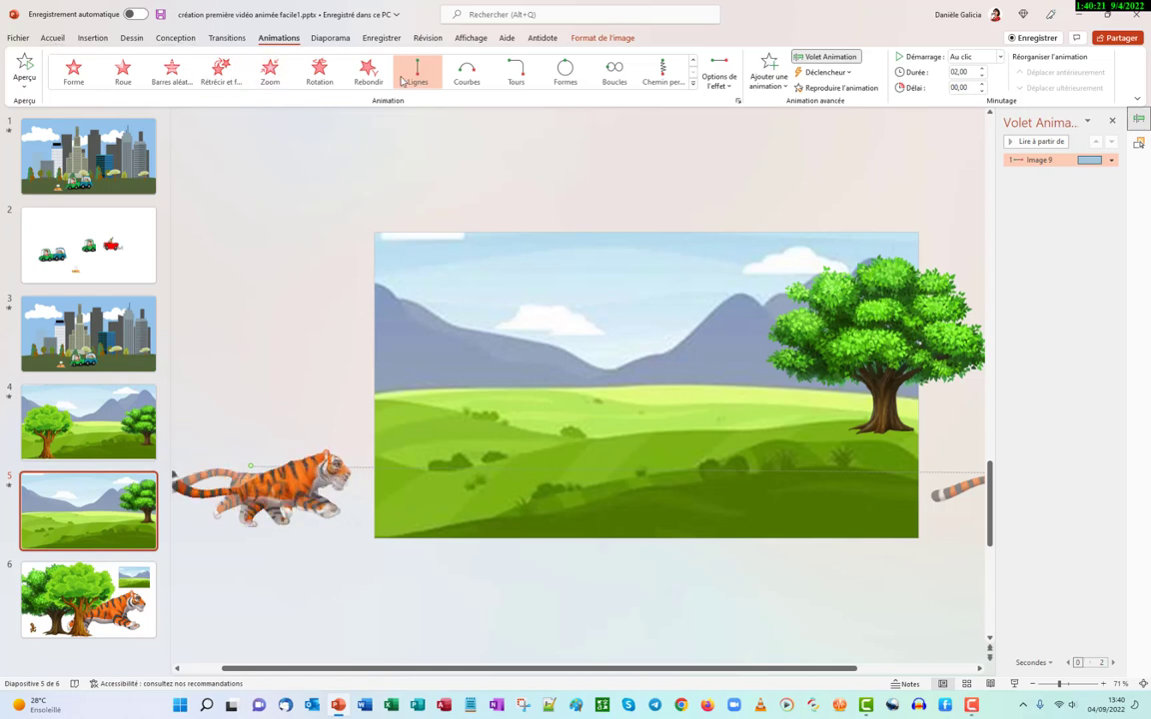
# Unhide Image 4, preview the tiger's run, and reopen the Animation Pane
pyautogui.hotkey('alt', 'l')
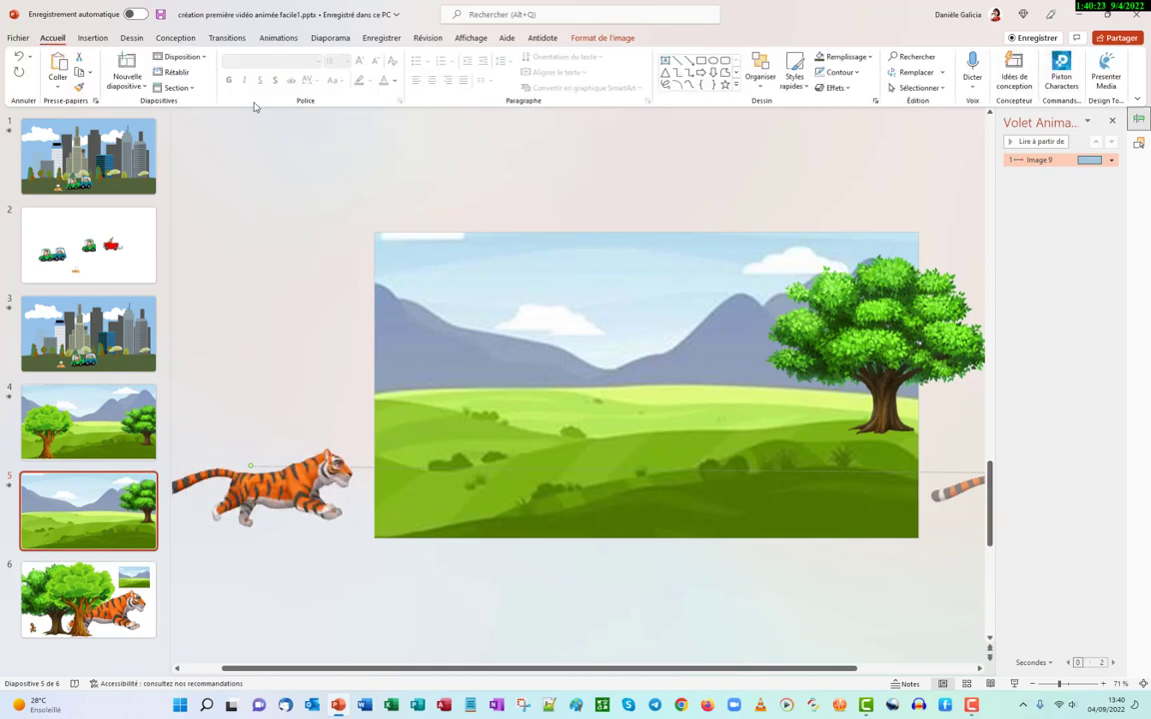
pyautogui.click(914, 88)
pyautogui.click(924, 134)
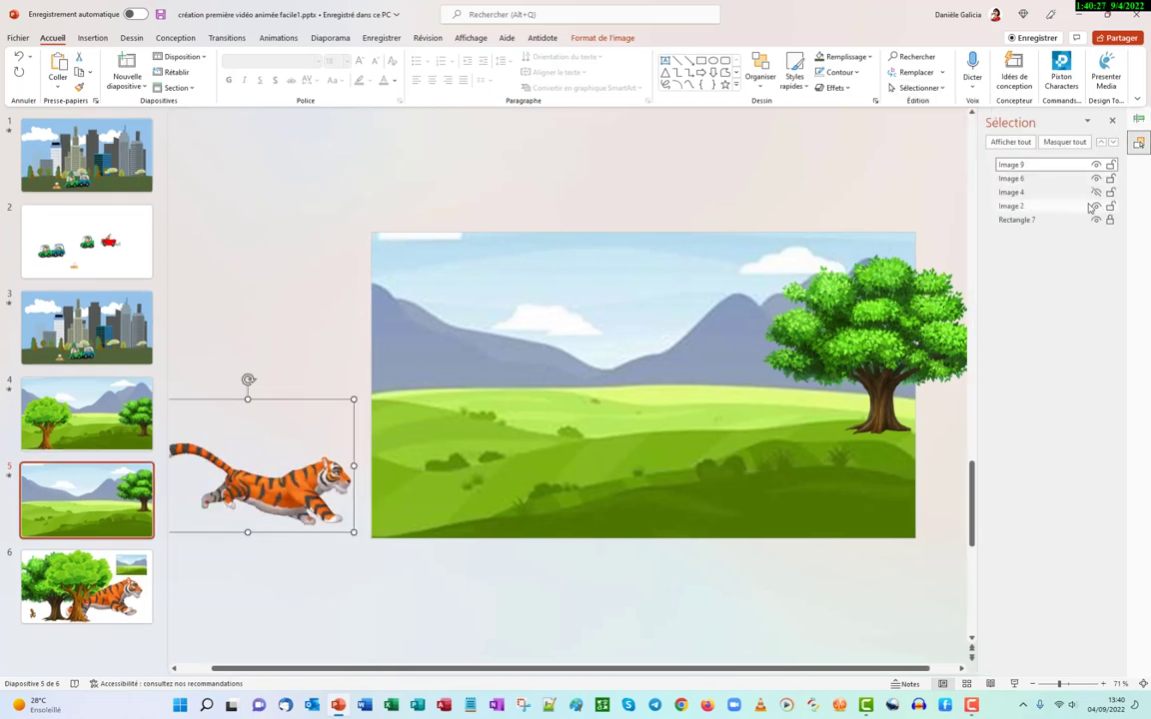
pyautogui.click(1096, 191)
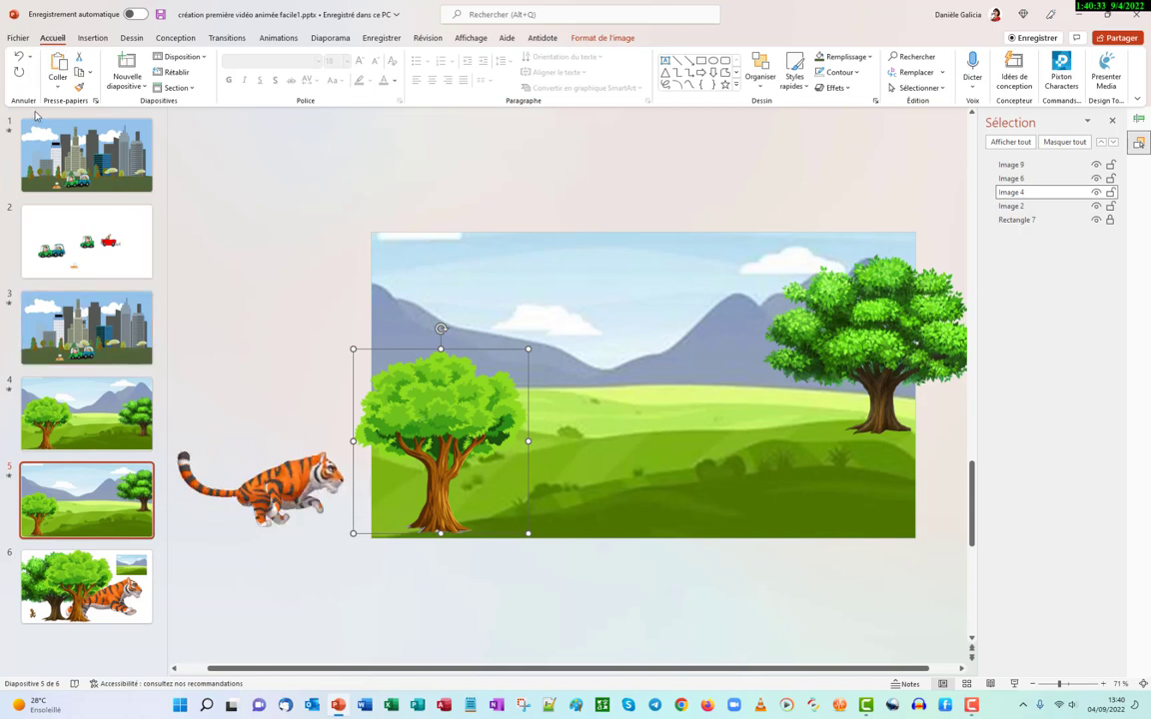
pyautogui.click(10, 479)
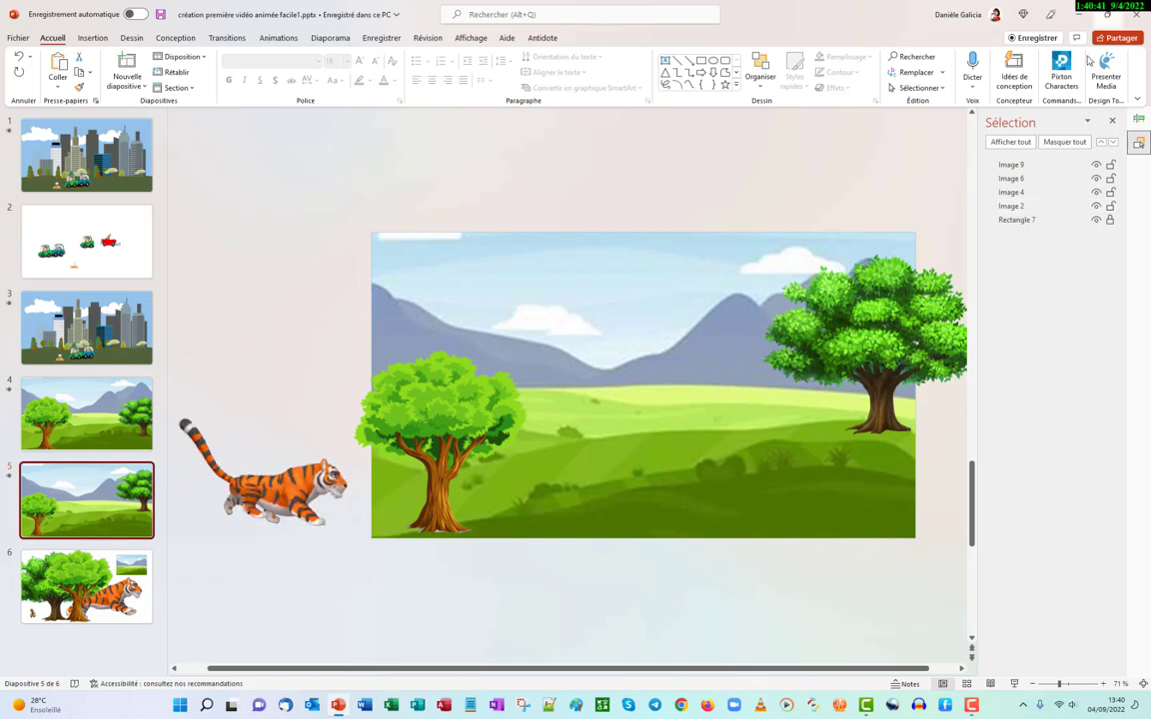
pyautogui.click(1138, 120)
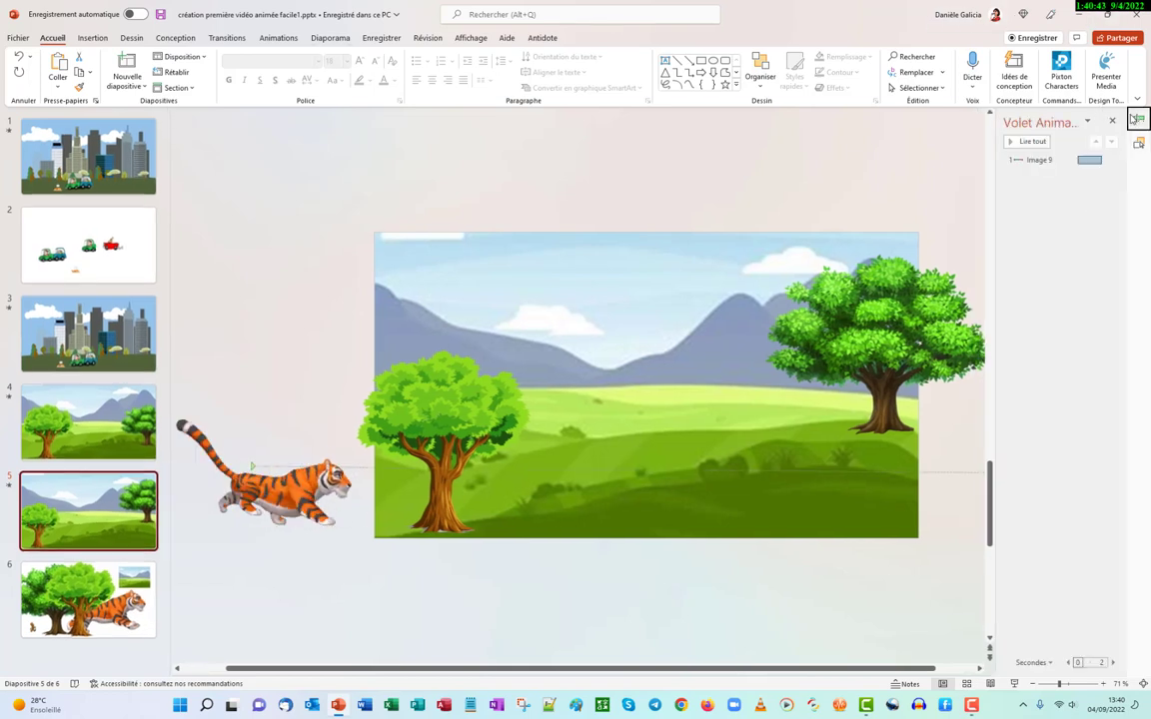
# Set the tiger's motion animation to Start With Previous
pyautogui.click(1107, 159)
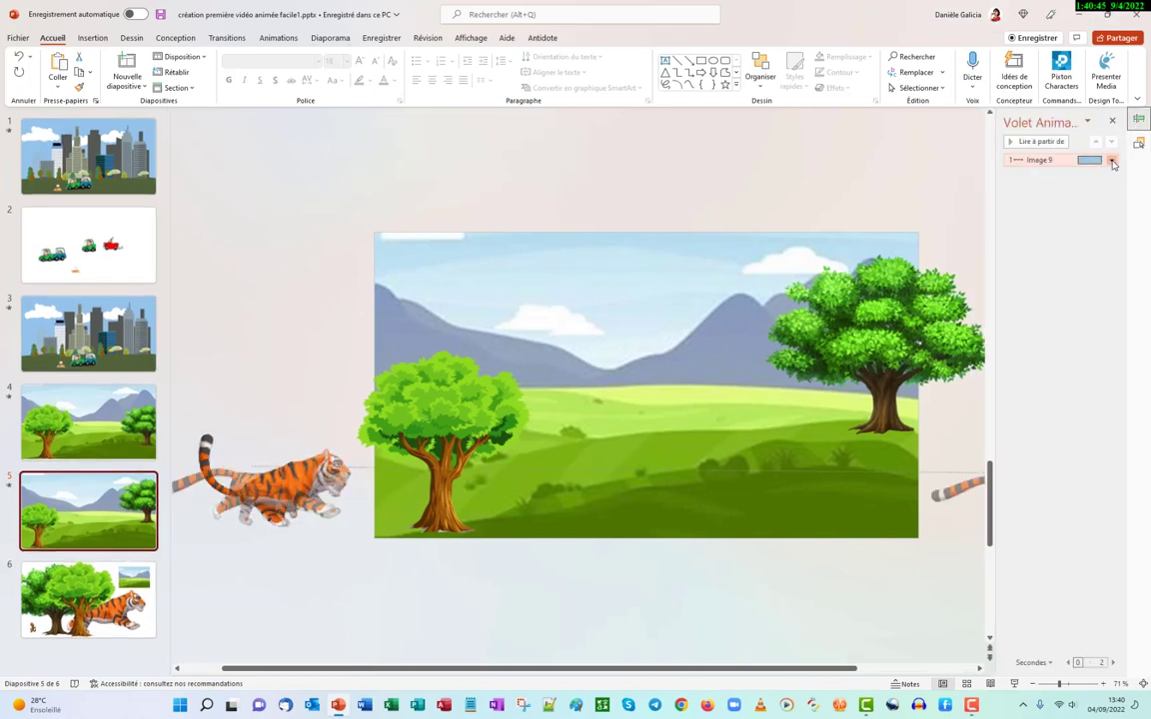
pyautogui.click(306, 496)
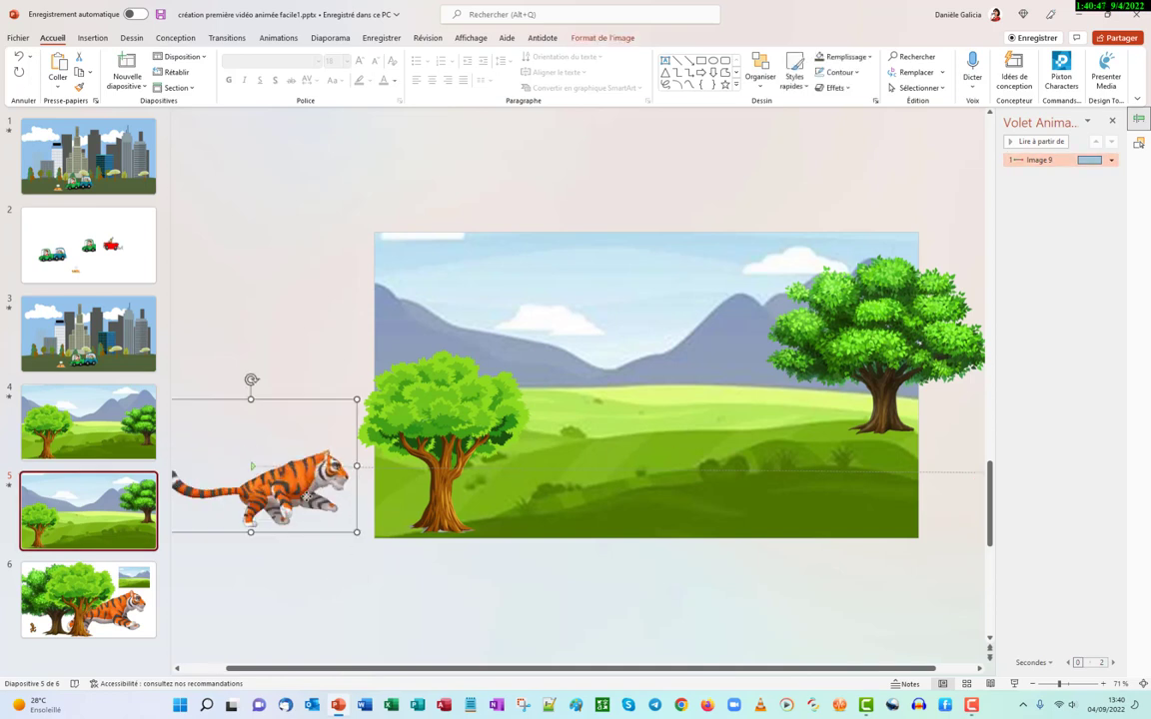
pyautogui.click(1111, 160)
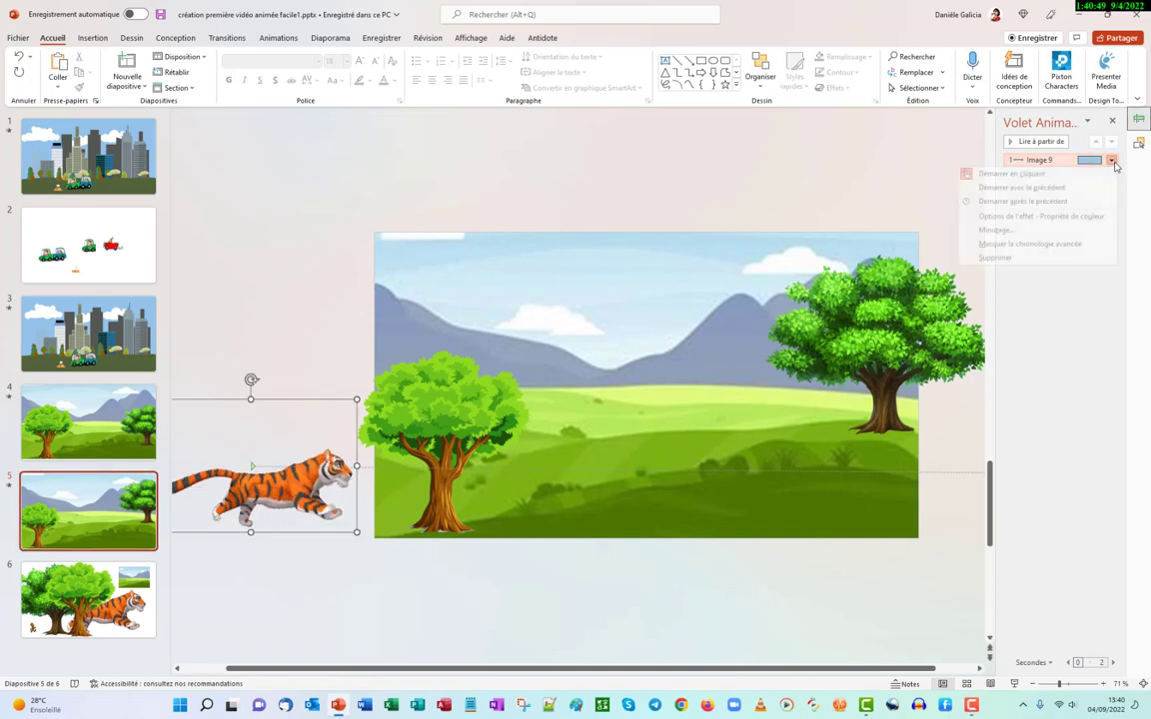
pyautogui.click(1014, 188)
# In Effect Options, set the tiger's smooth start to 0 s and duration to 5 seconds
pyautogui.click(1111, 160)
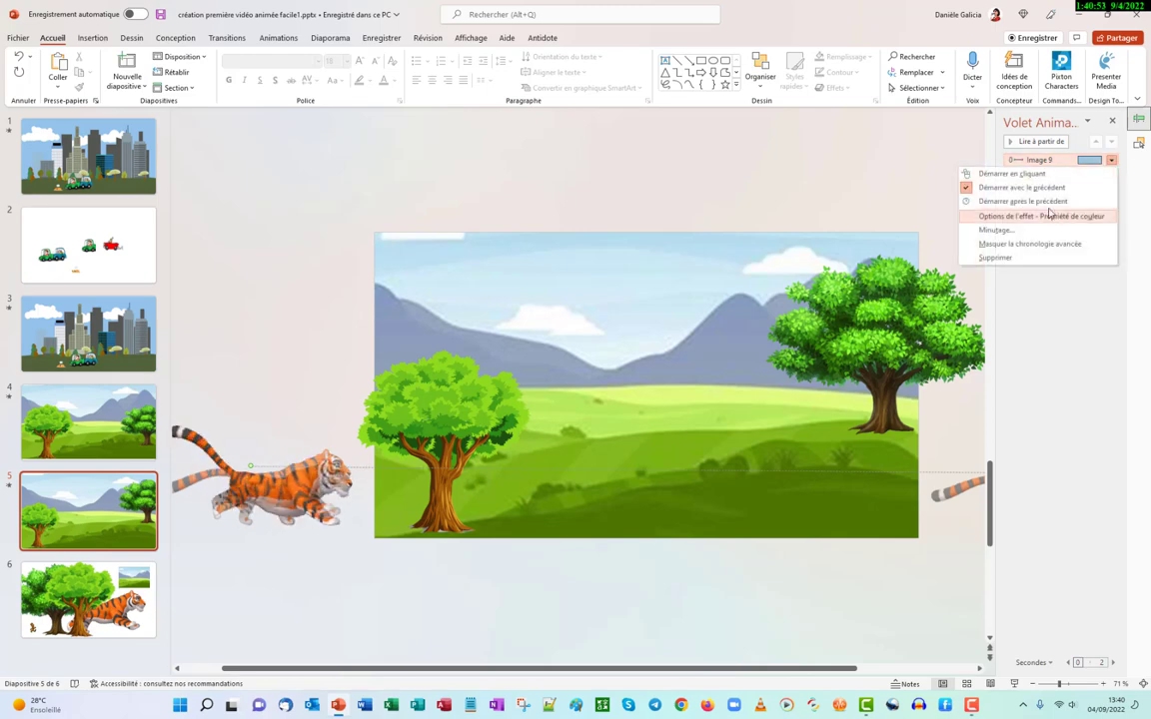
pyautogui.click(1044, 215)
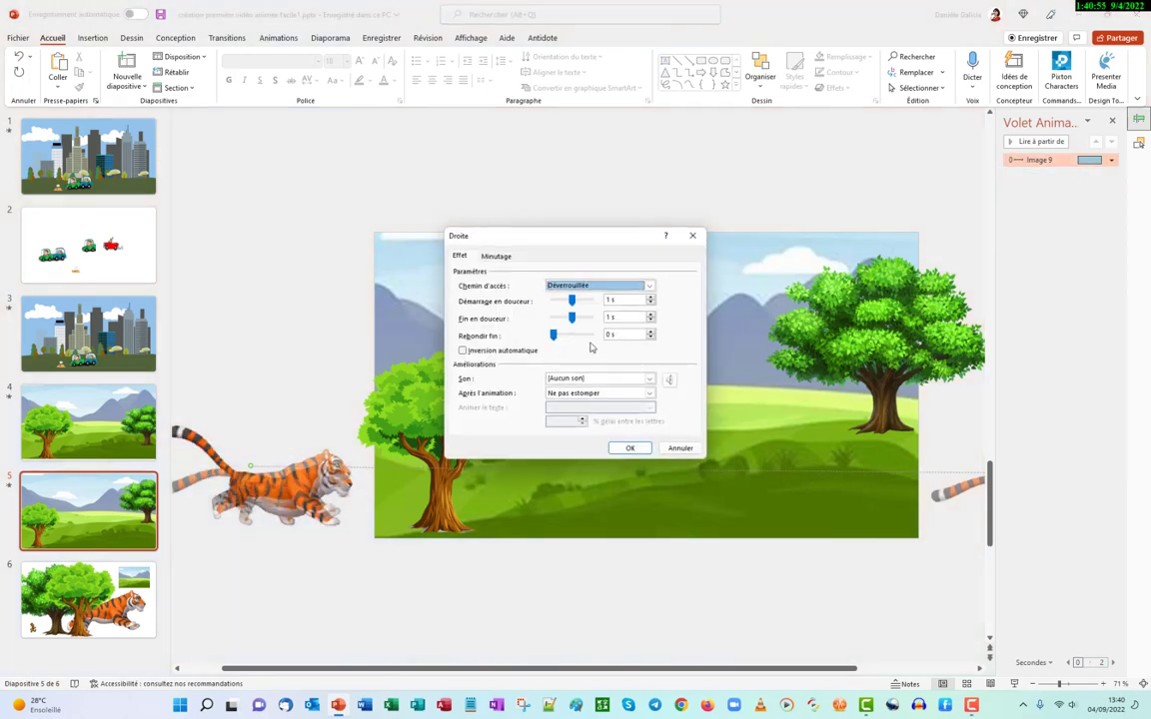
pyautogui.moveTo(572, 306); pyautogui.dragTo(538, 307)
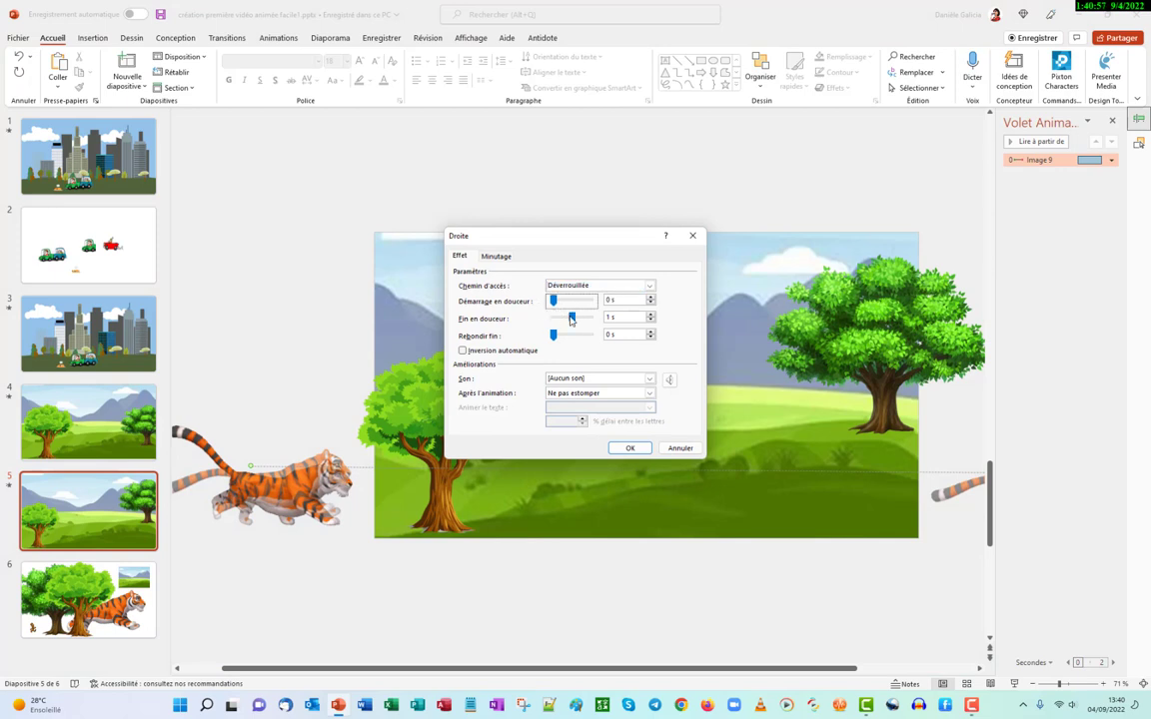
pyautogui.click(497, 256)
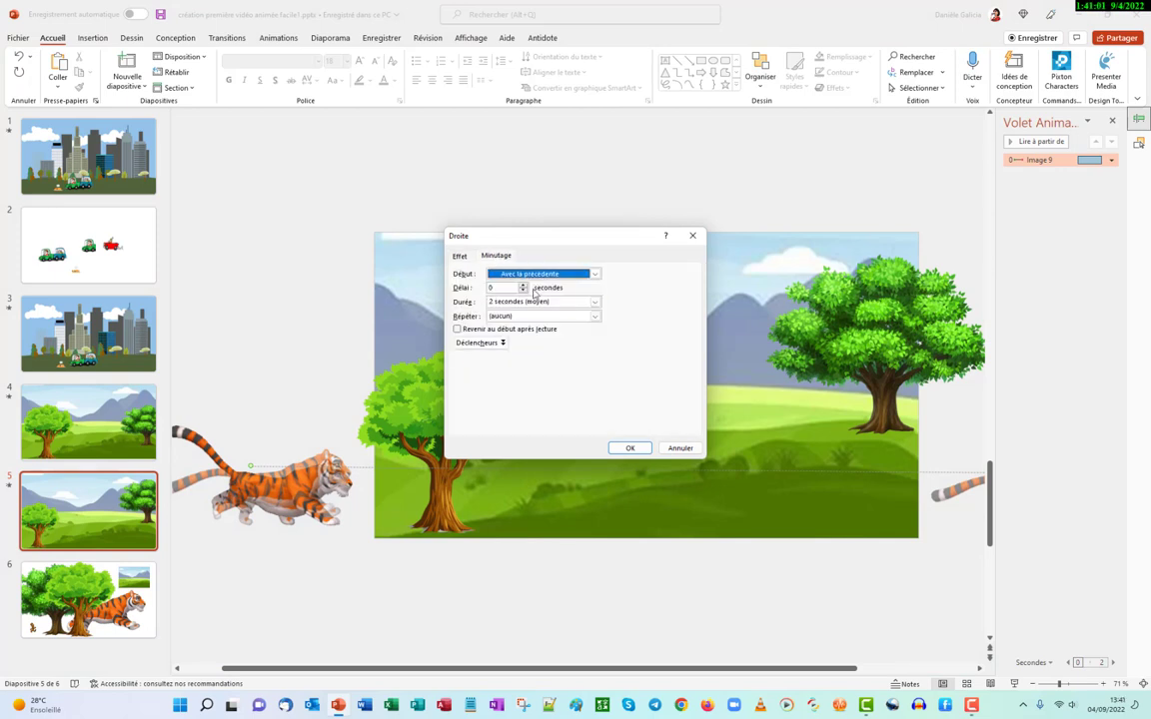
pyautogui.click(594, 304)
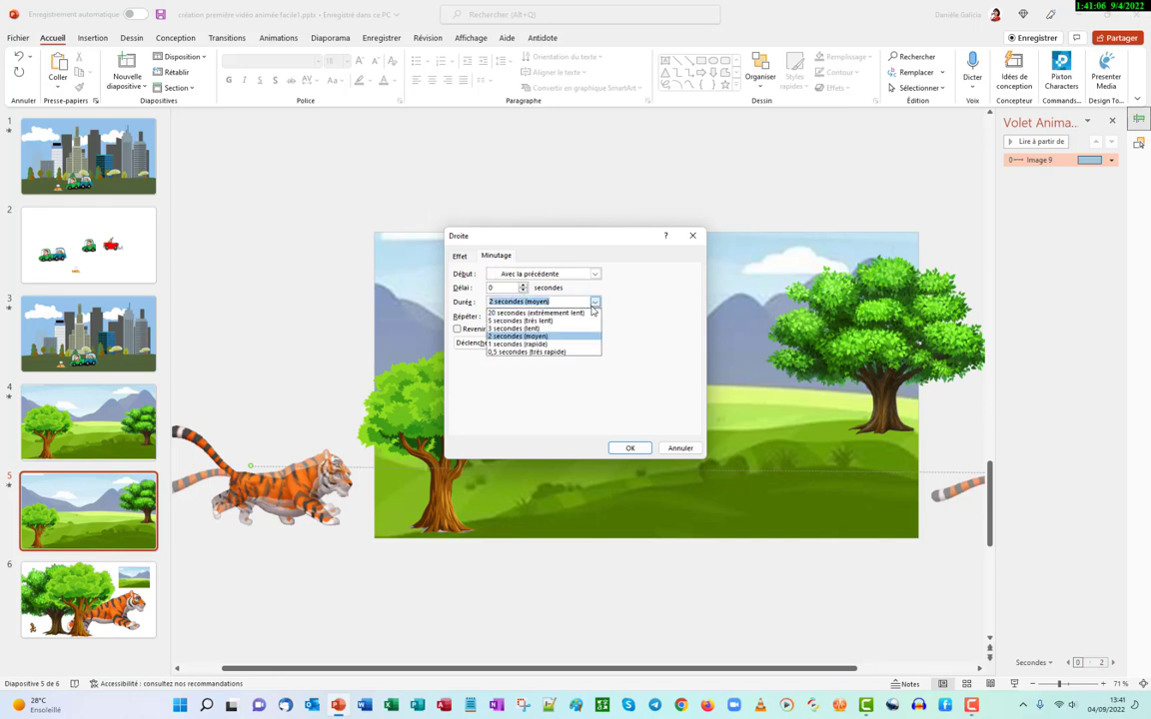
pyautogui.click(570, 321)
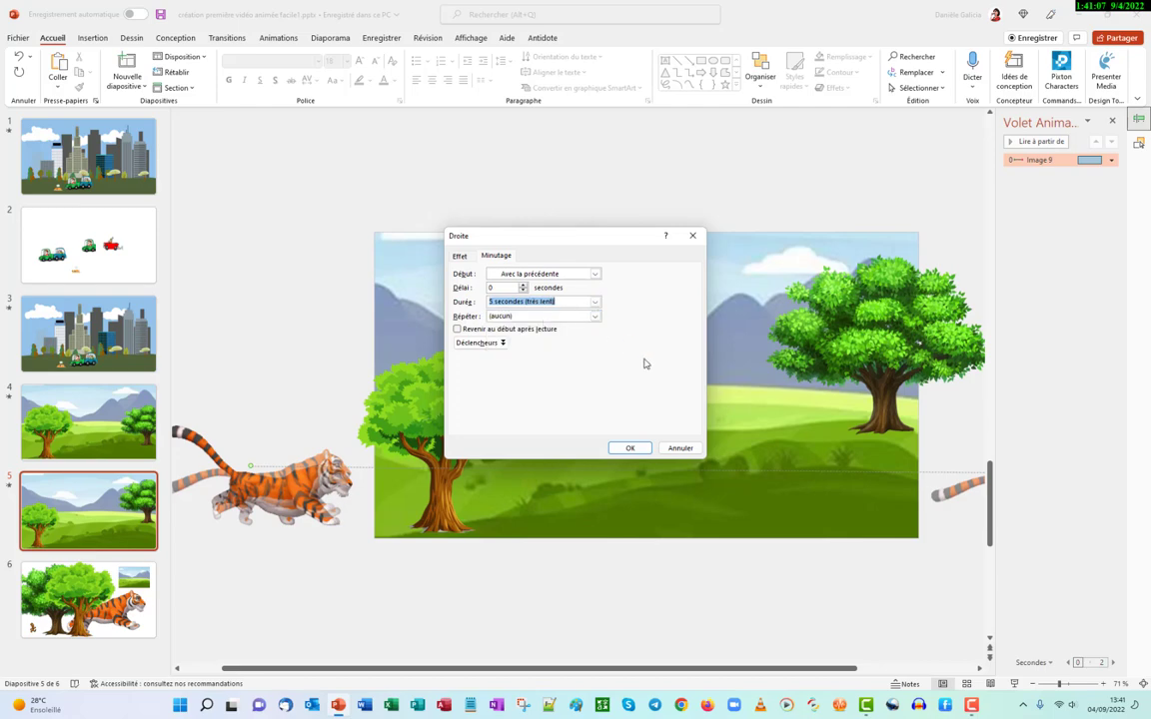
pyautogui.click(630, 448)
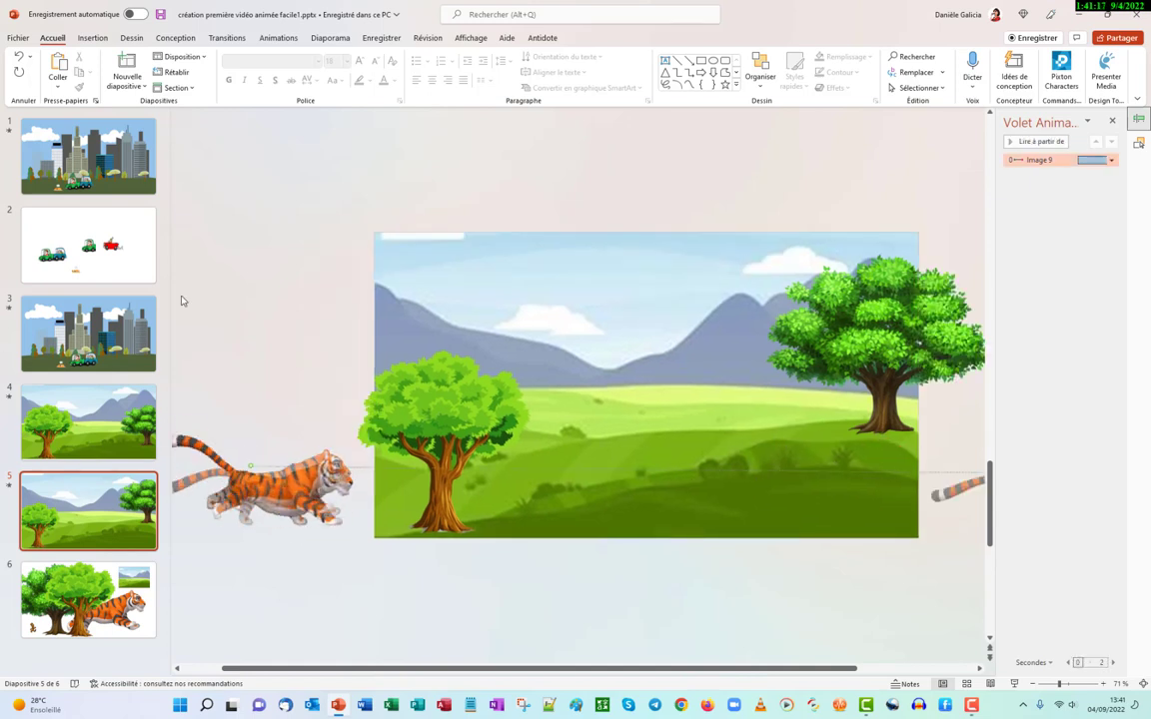
# Bring the left tree to front, preview the animation, and move the right tree slightly lower
pyautogui.click(250, 466)
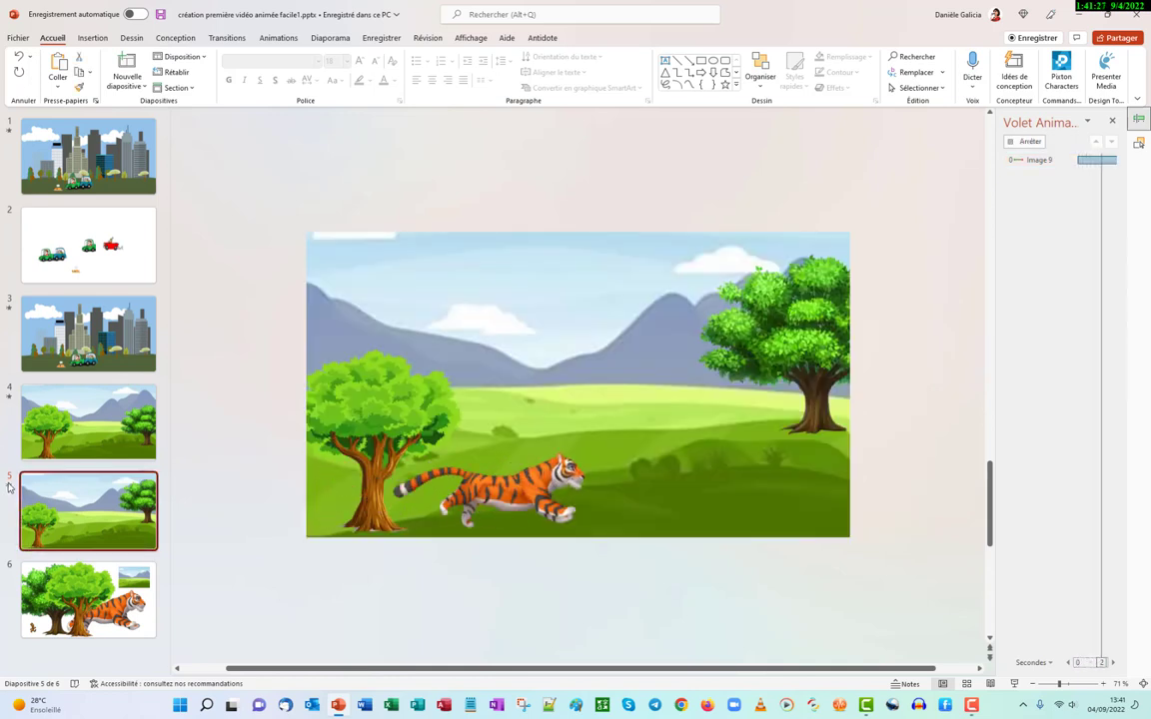
pyautogui.click(448, 403)
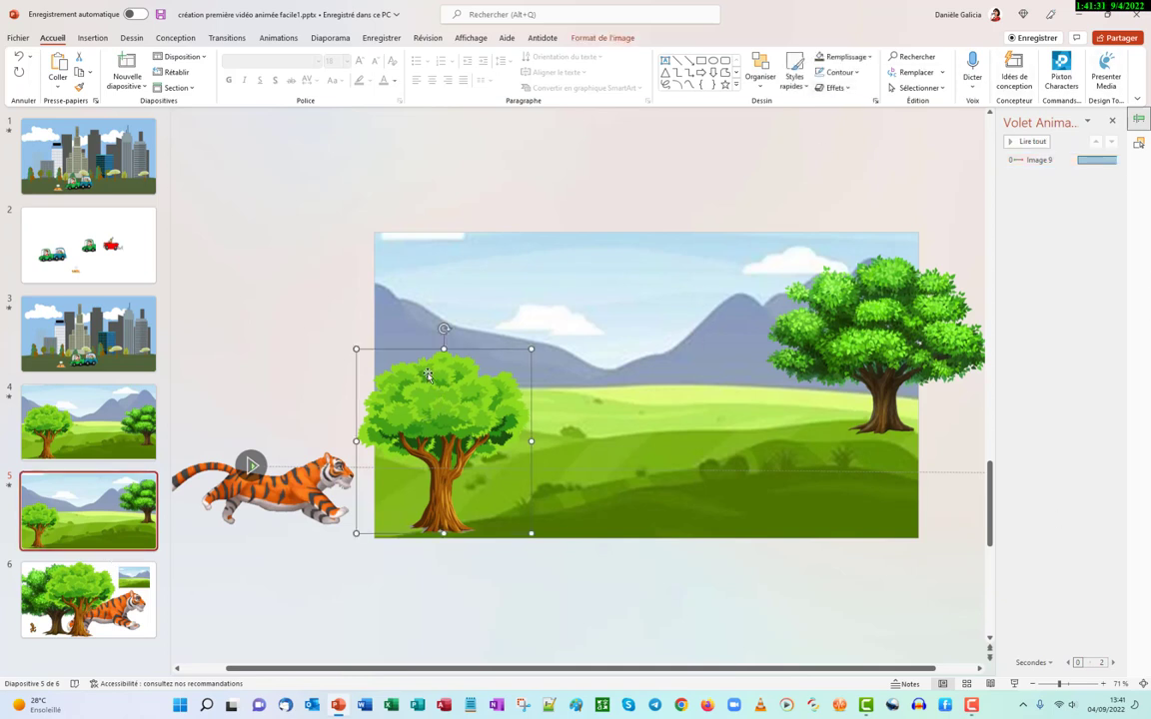
pyautogui.rightClick(429, 372)
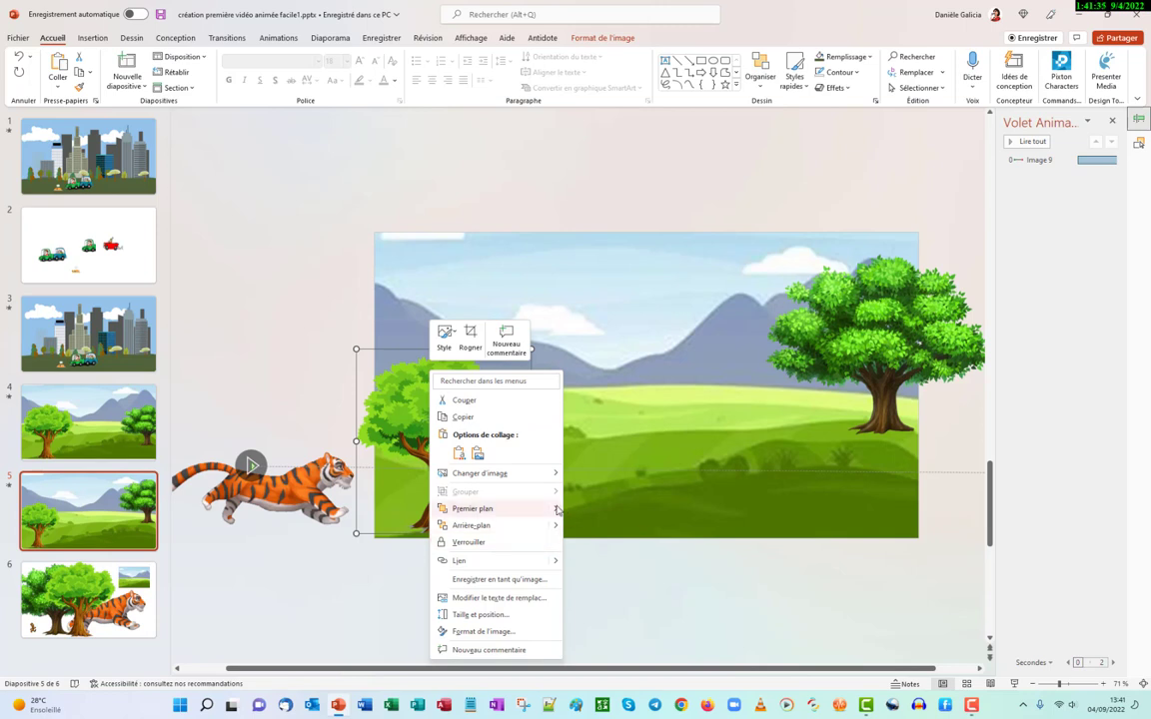
pyautogui.moveTo(557, 510)
pyautogui.click(604, 511)
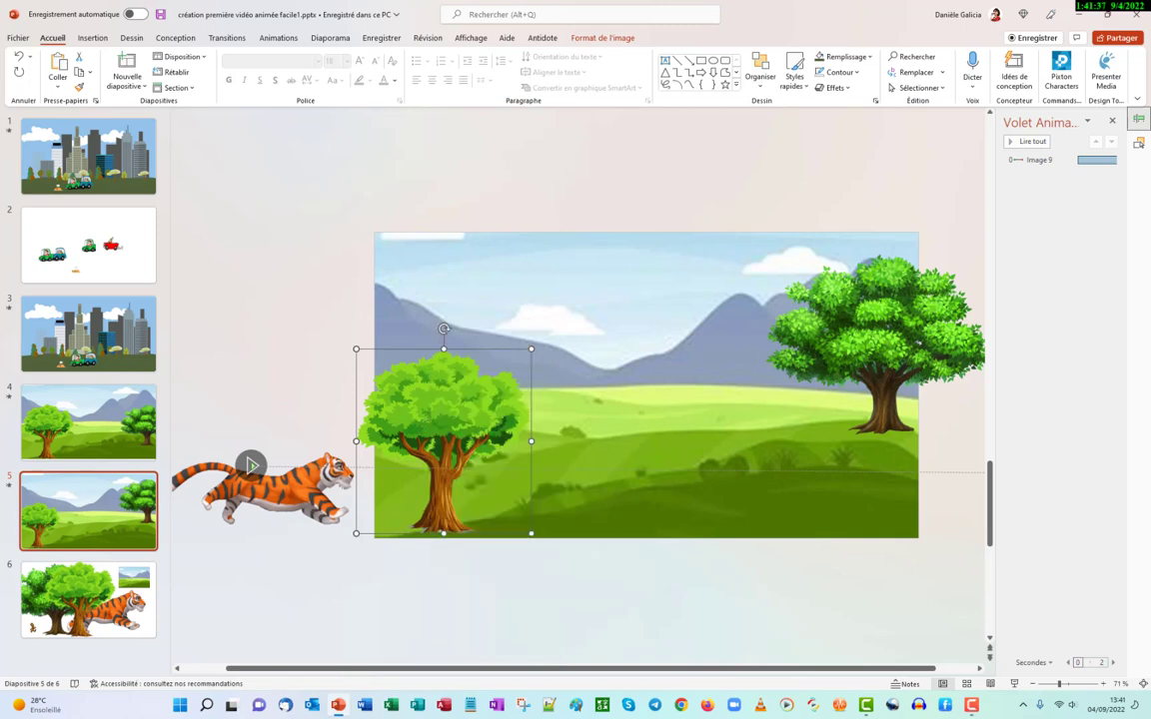
pyautogui.click(9, 486)
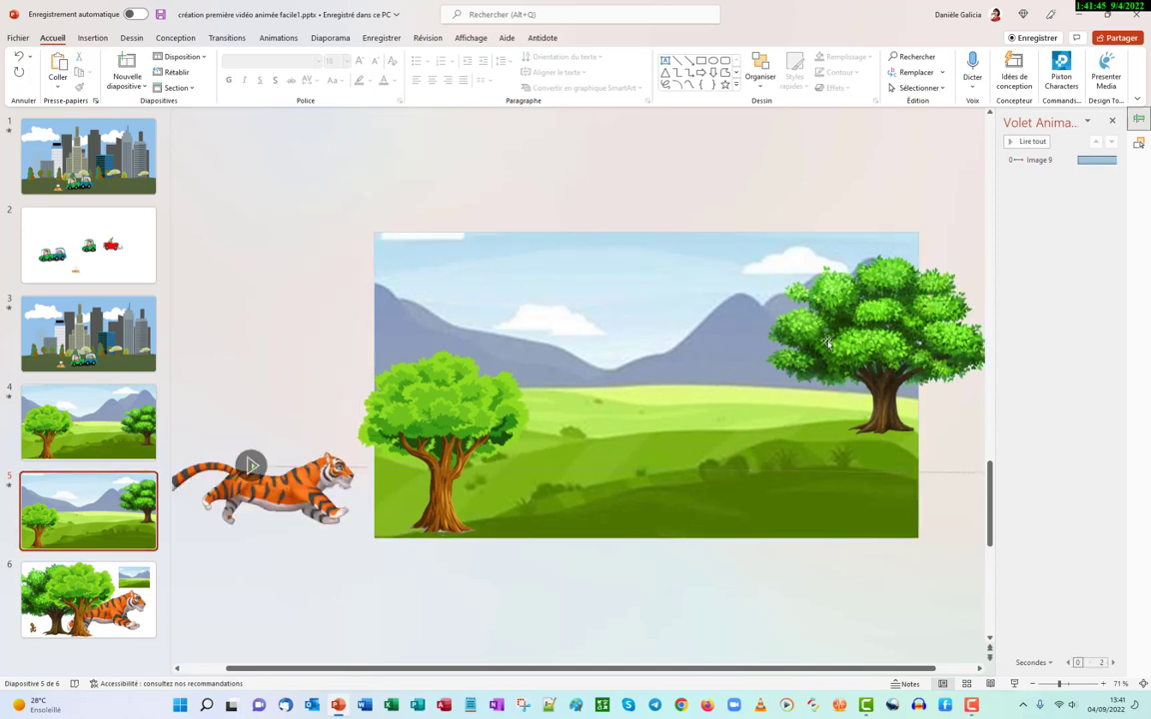
pyautogui.moveTo(795, 343); pyautogui.dragTo(848, 354)
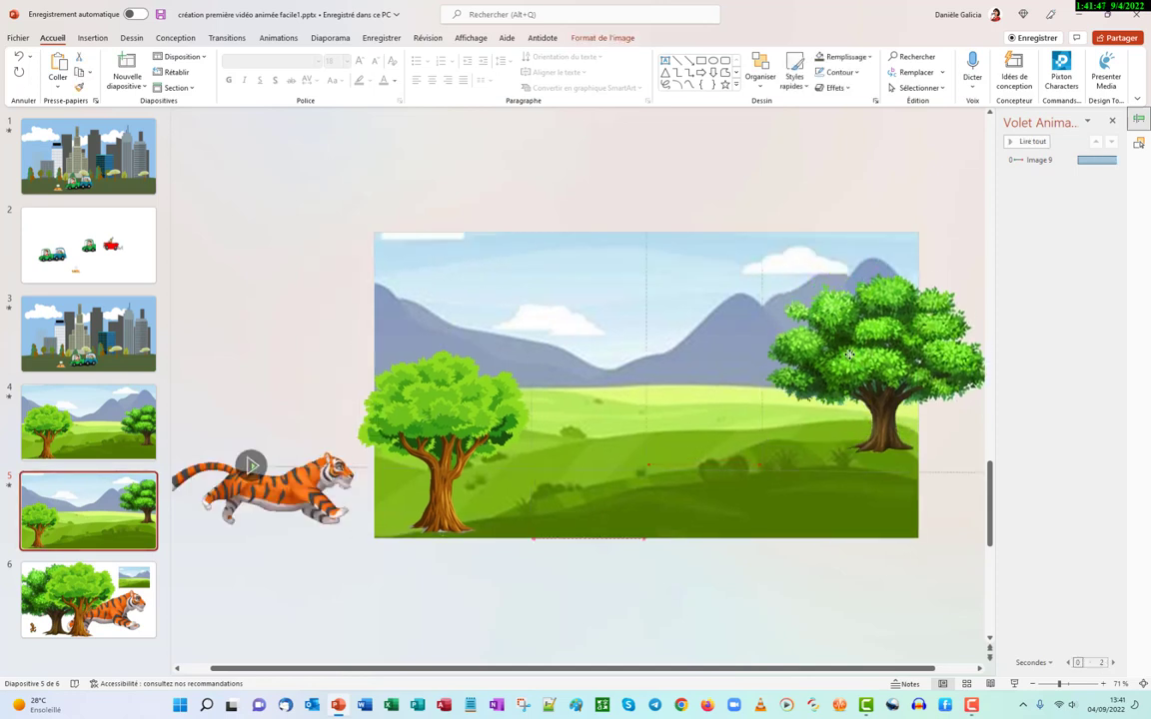
# Copy the 2,57 × 1,8 cm bear from slide 6 and paste it by the tiger's paws on slide 5
pyautogui.click(44, 621)
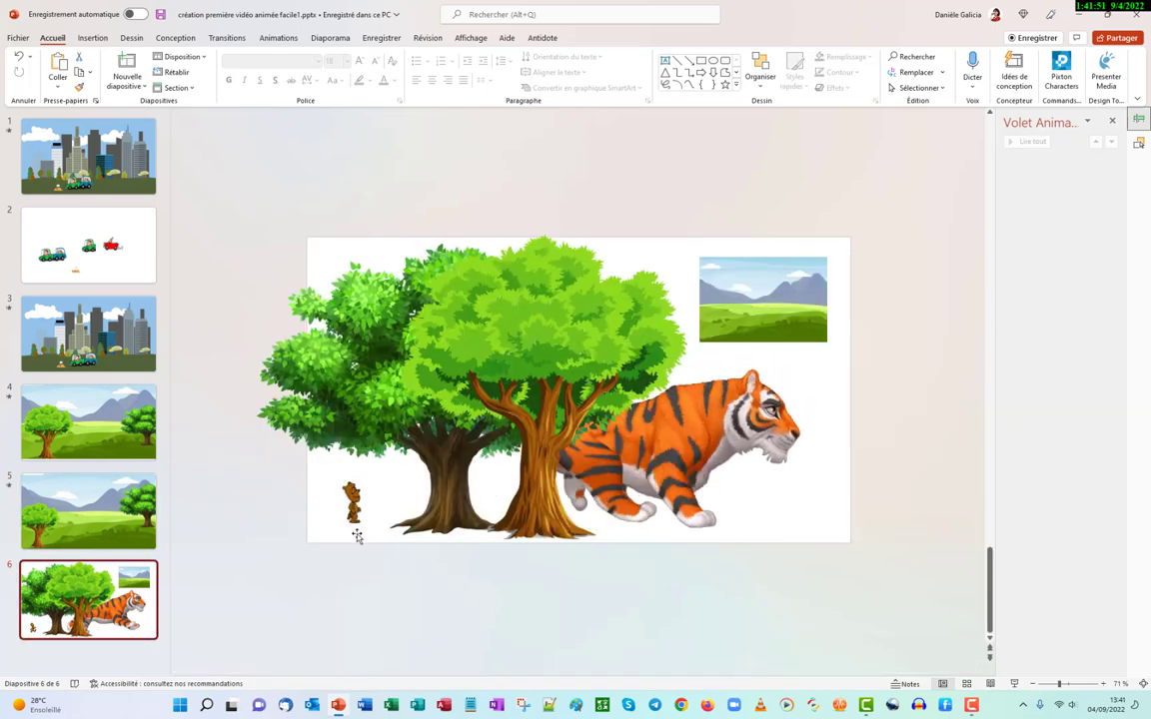
pyautogui.click(355, 495)
pyautogui.rightClick(355, 494)
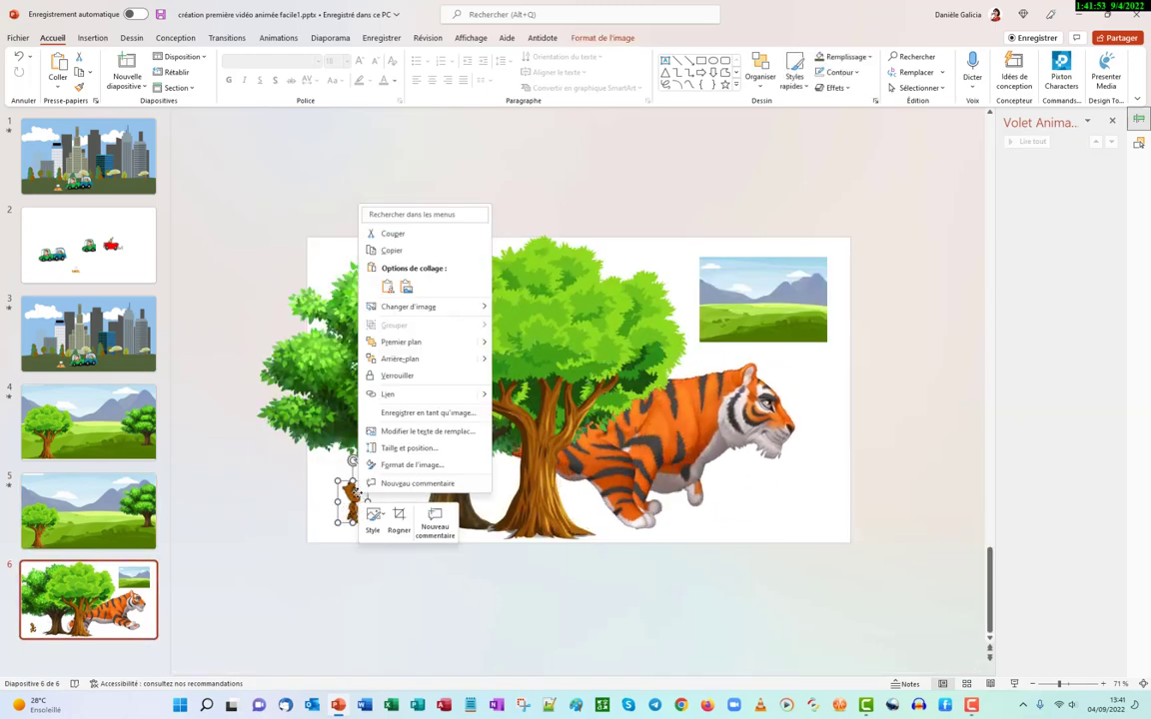
pyautogui.click(397, 251)
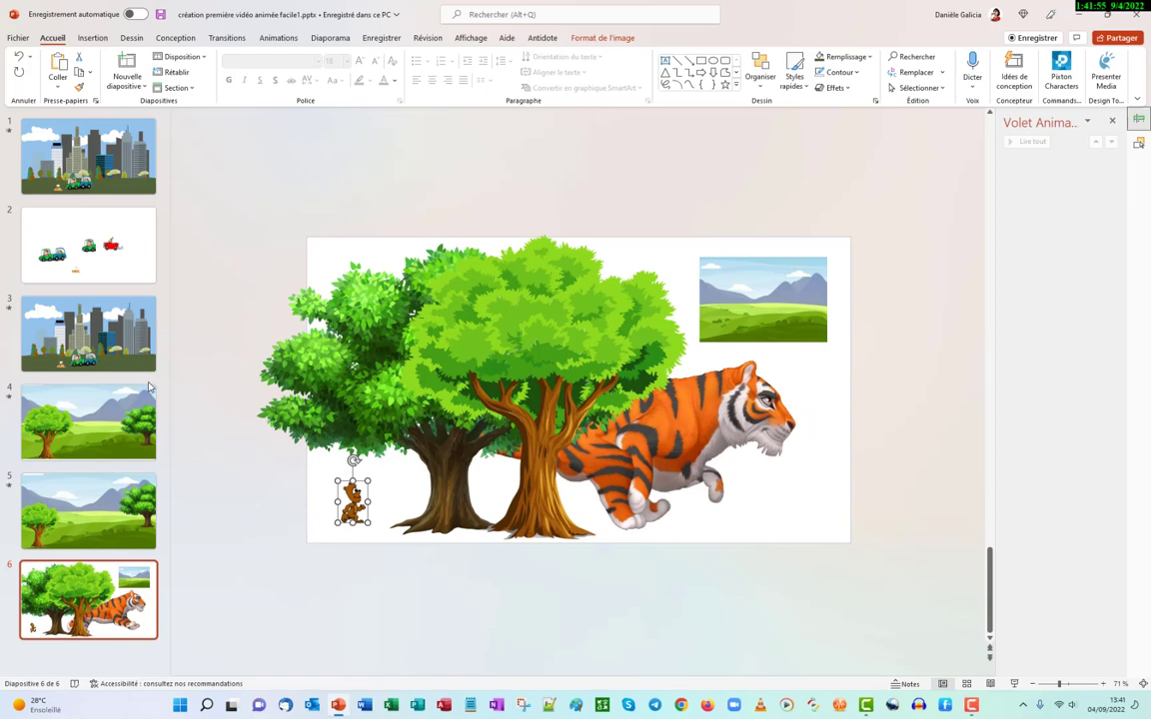
pyautogui.click(80, 537)
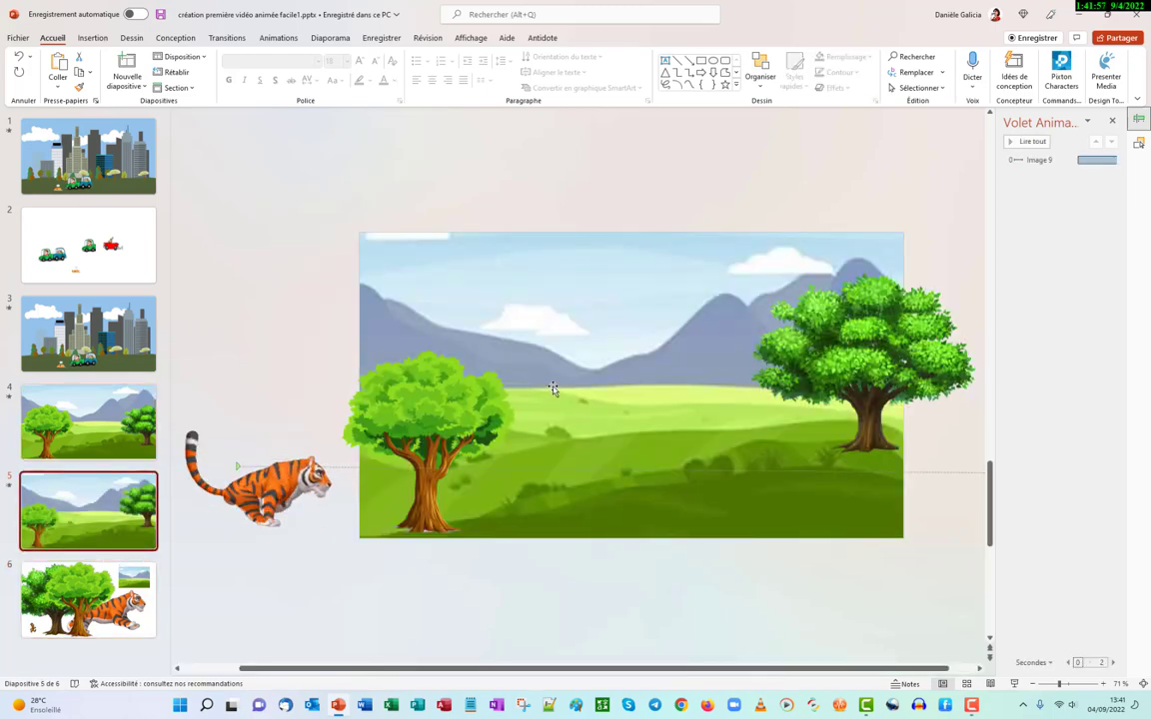
pyautogui.hotkey('ctrl', 'v')
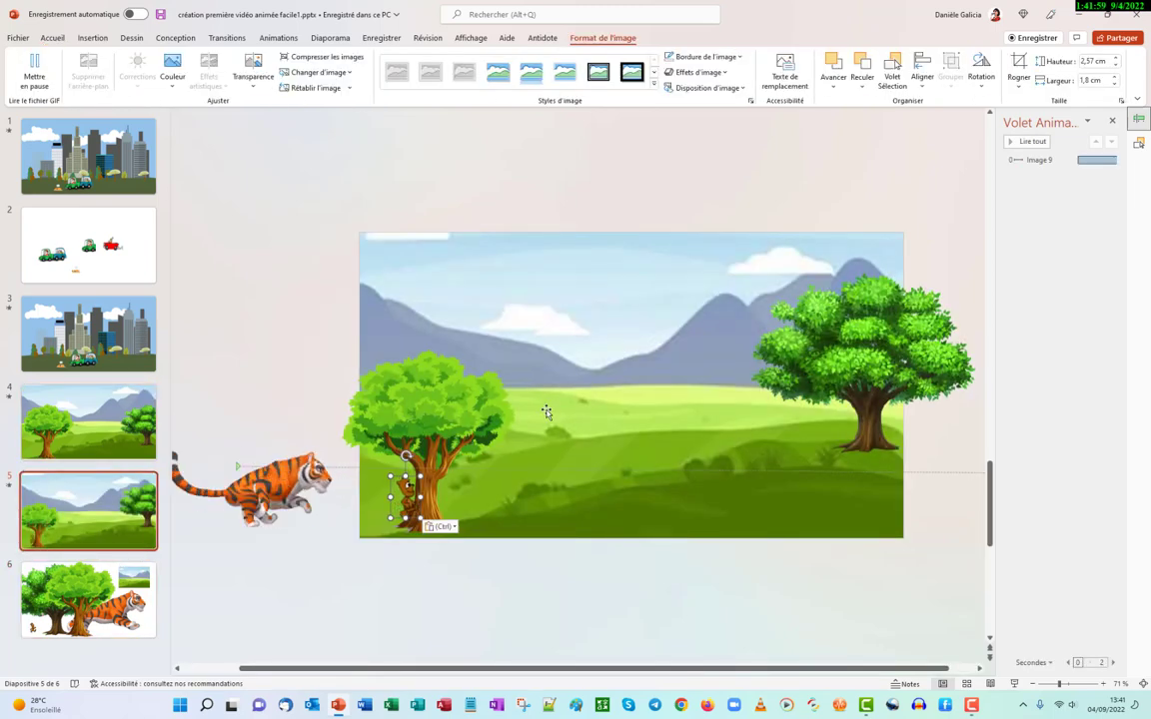
pyautogui.moveTo(404, 488); pyautogui.dragTo(318, 511)
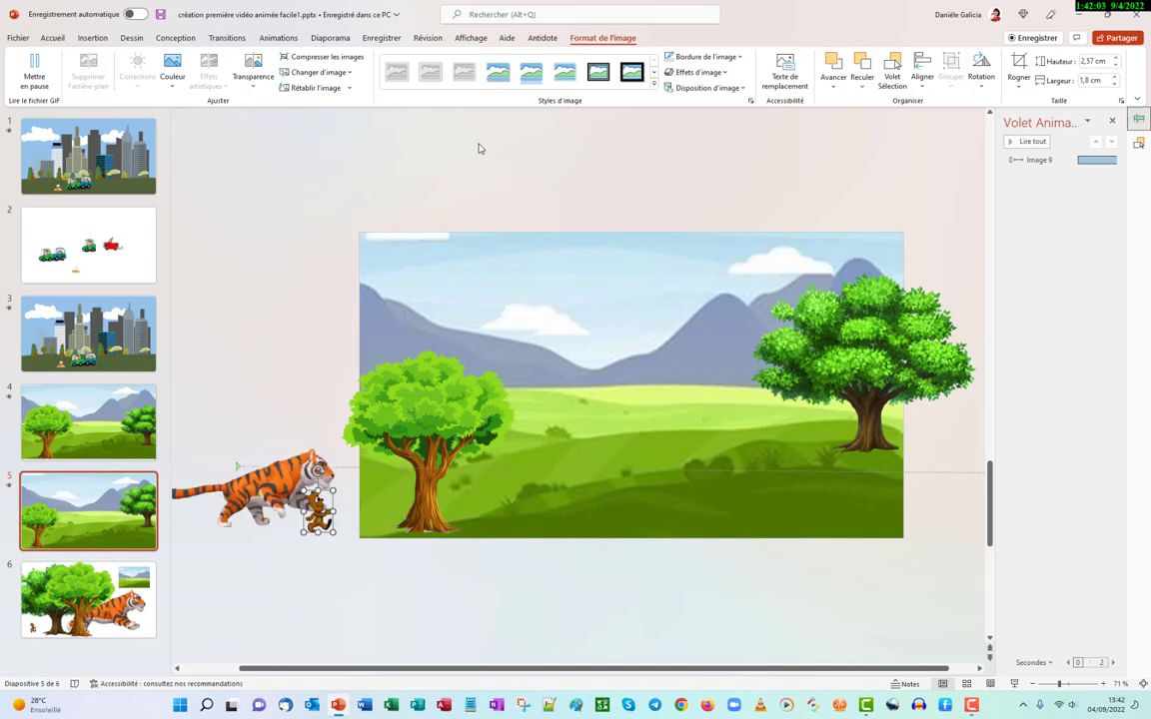
# Add a Lines motion path to the bear with direction set to Droite
pyautogui.click(282, 40)
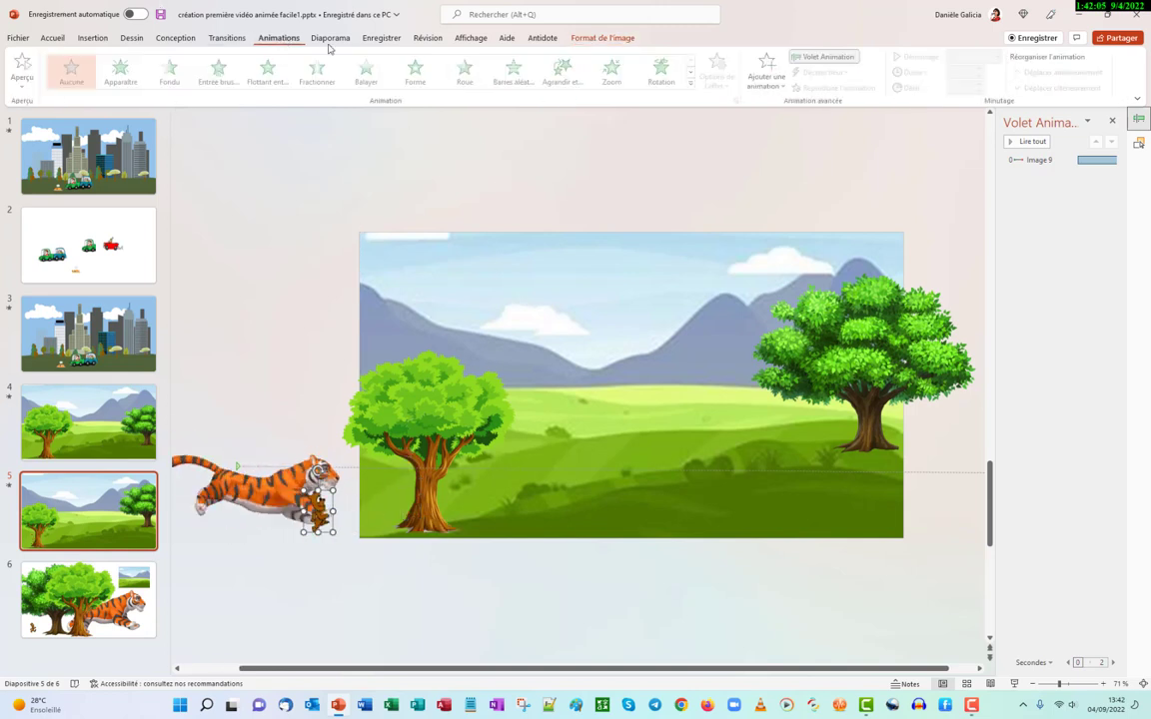
pyautogui.click(769, 78)
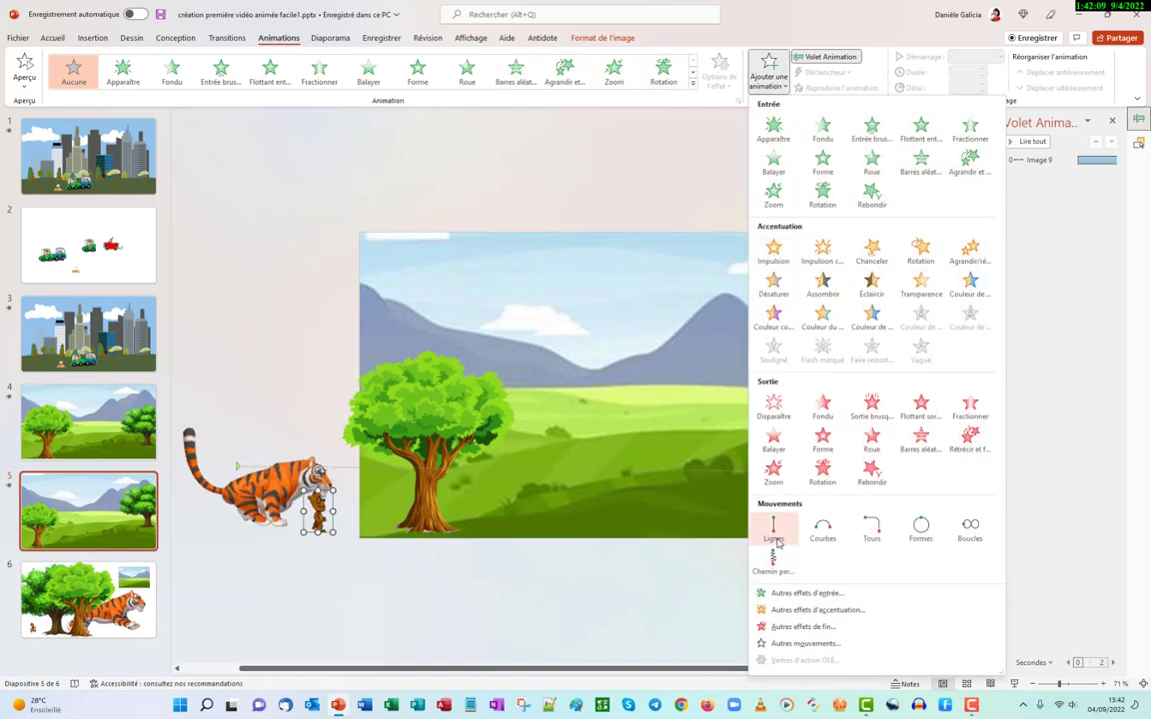
pyautogui.click(773, 526)
pyautogui.click(728, 86)
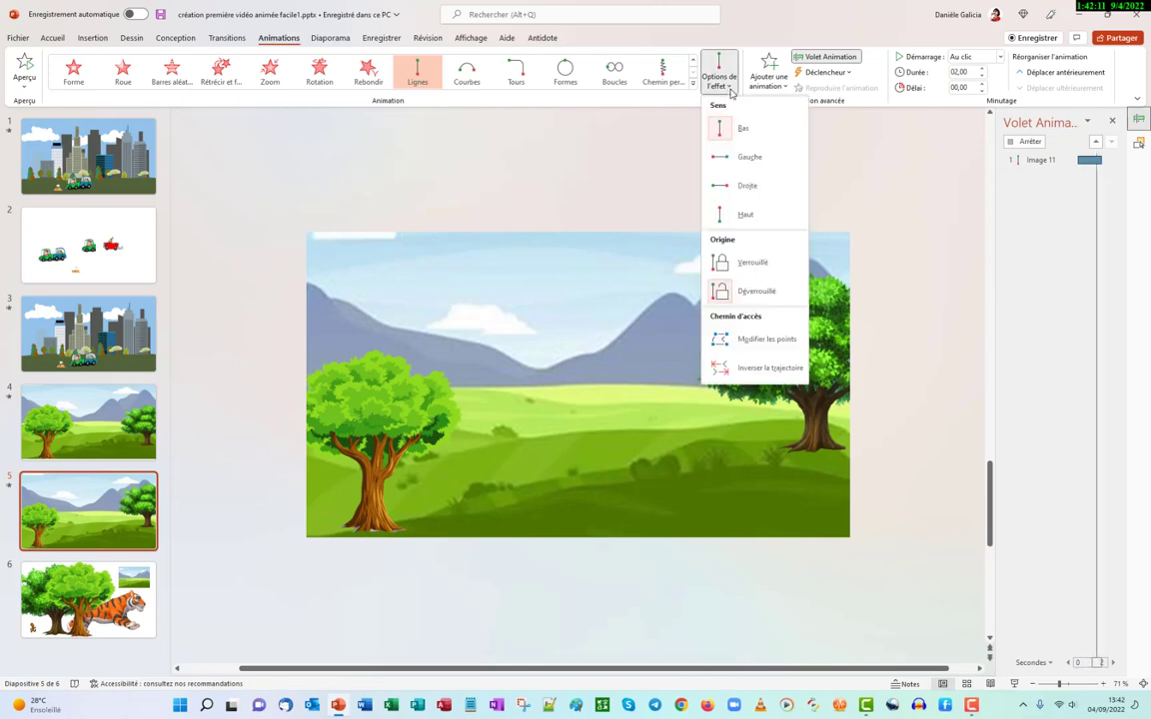
pyautogui.click(751, 187)
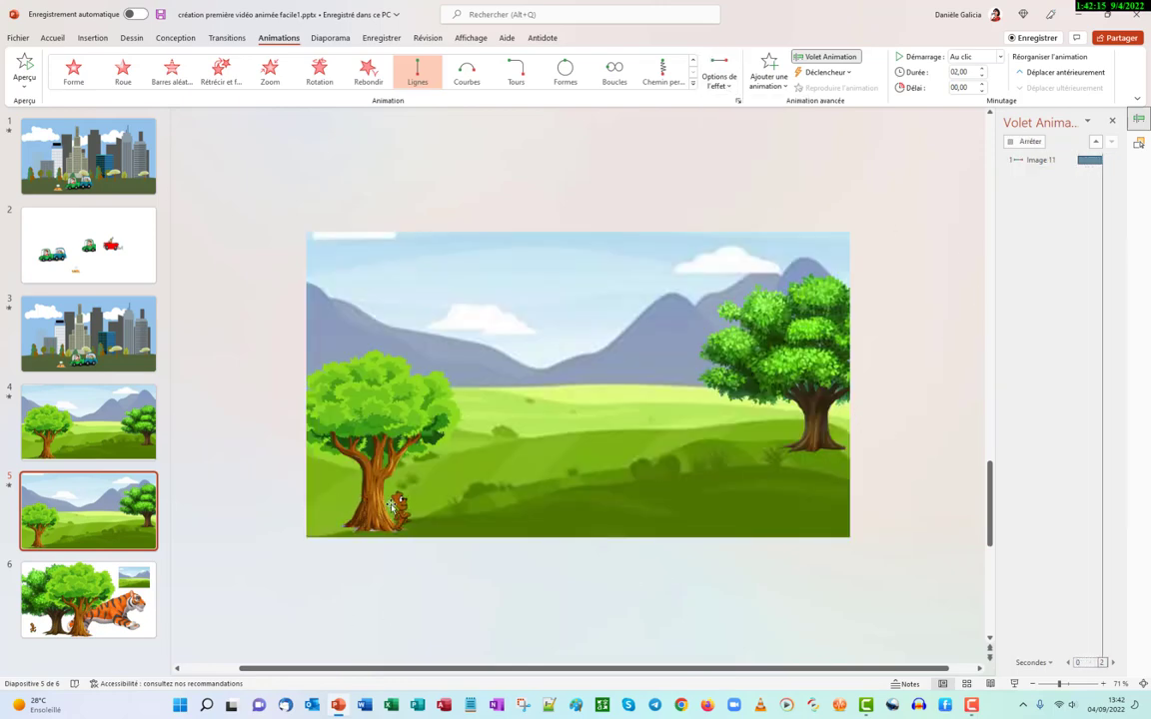
# Drag the bear path's end point past the slide's right edge
pyautogui.click(397, 510)
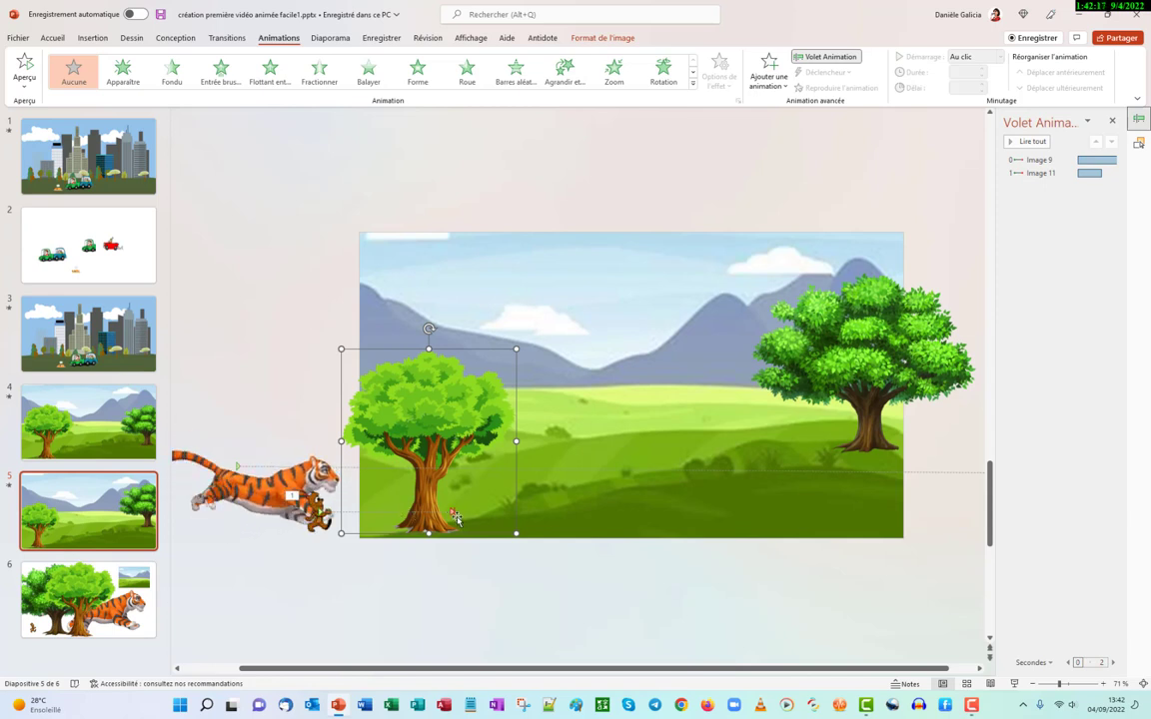
pyautogui.click(453, 513)
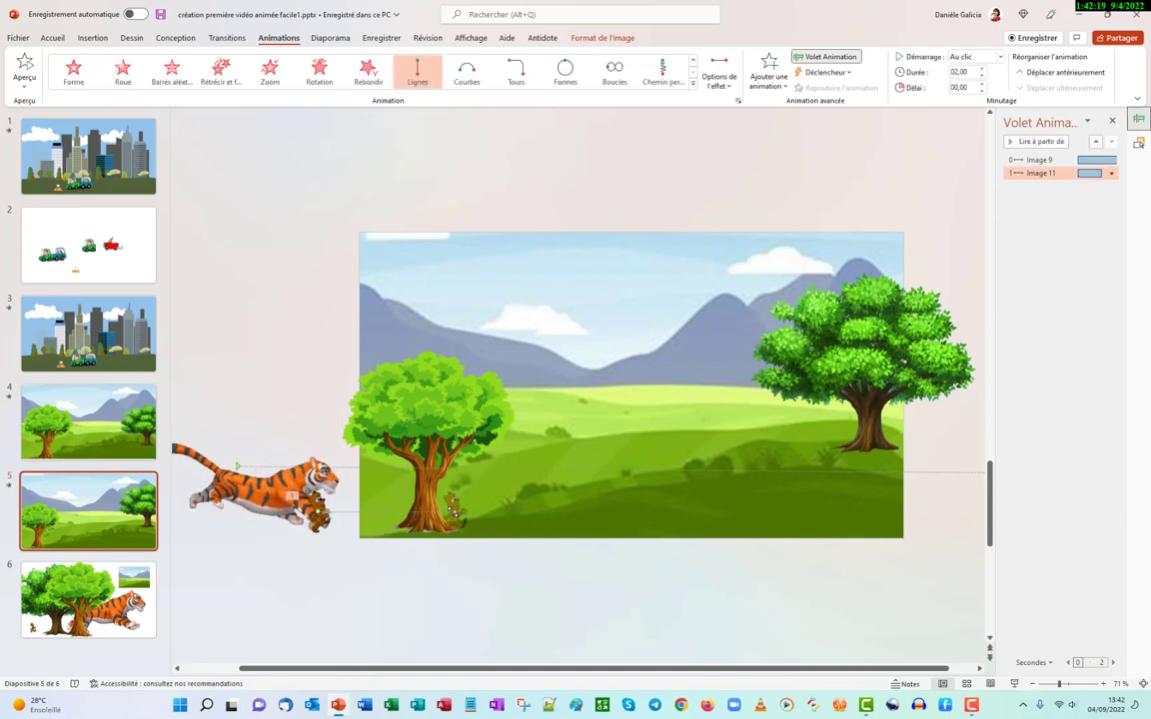
pyautogui.moveTo(453, 514); pyautogui.dragTo(945, 510)
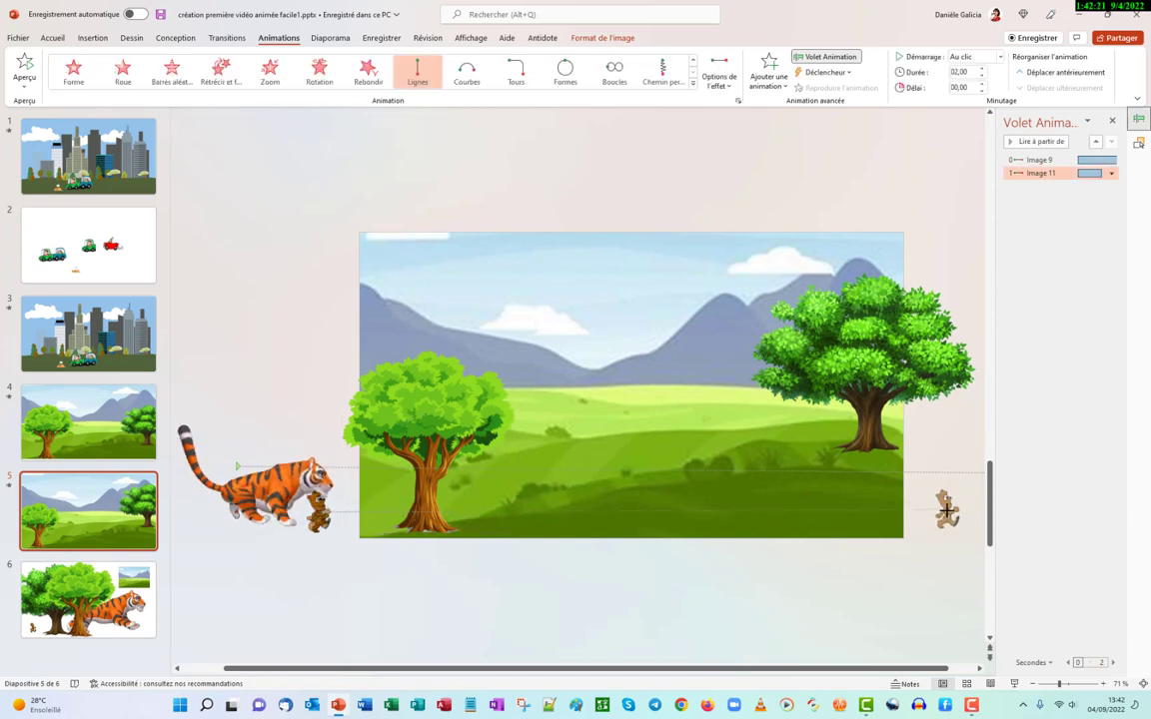
pyautogui.moveTo(281, 486)
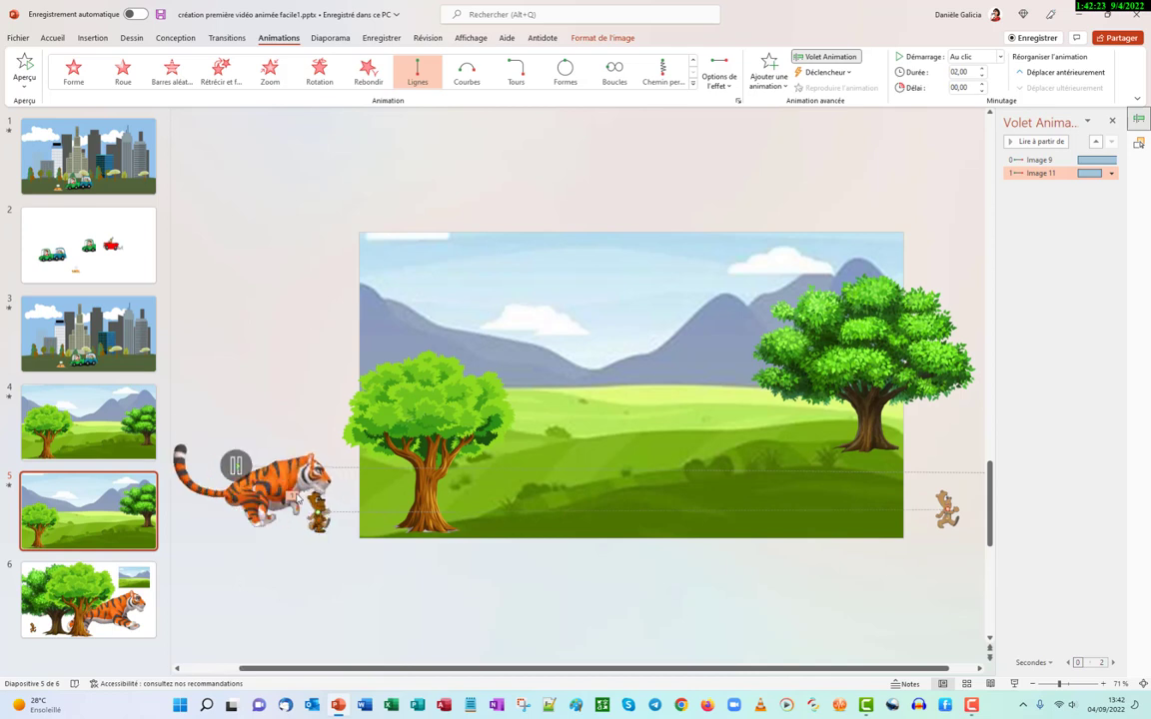
# Set the bear's animation to Démarrer avec le précédent
pyautogui.click(1111, 174)
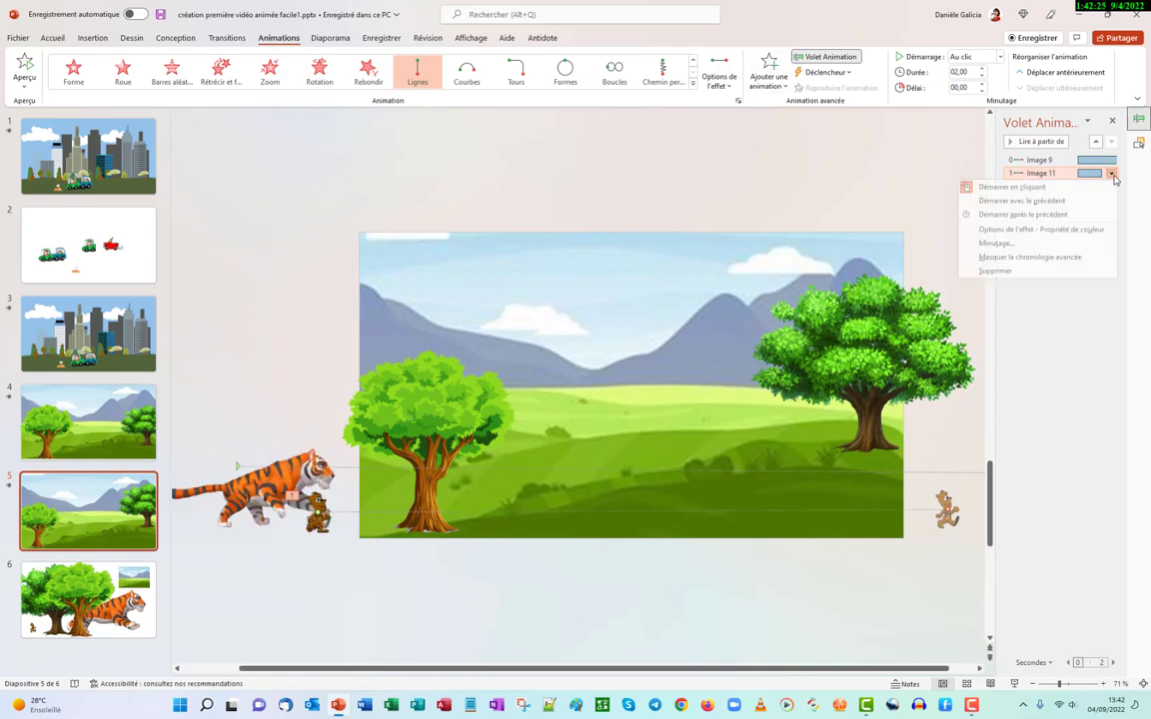
pyautogui.click(1047, 215)
pyautogui.click(1111, 173)
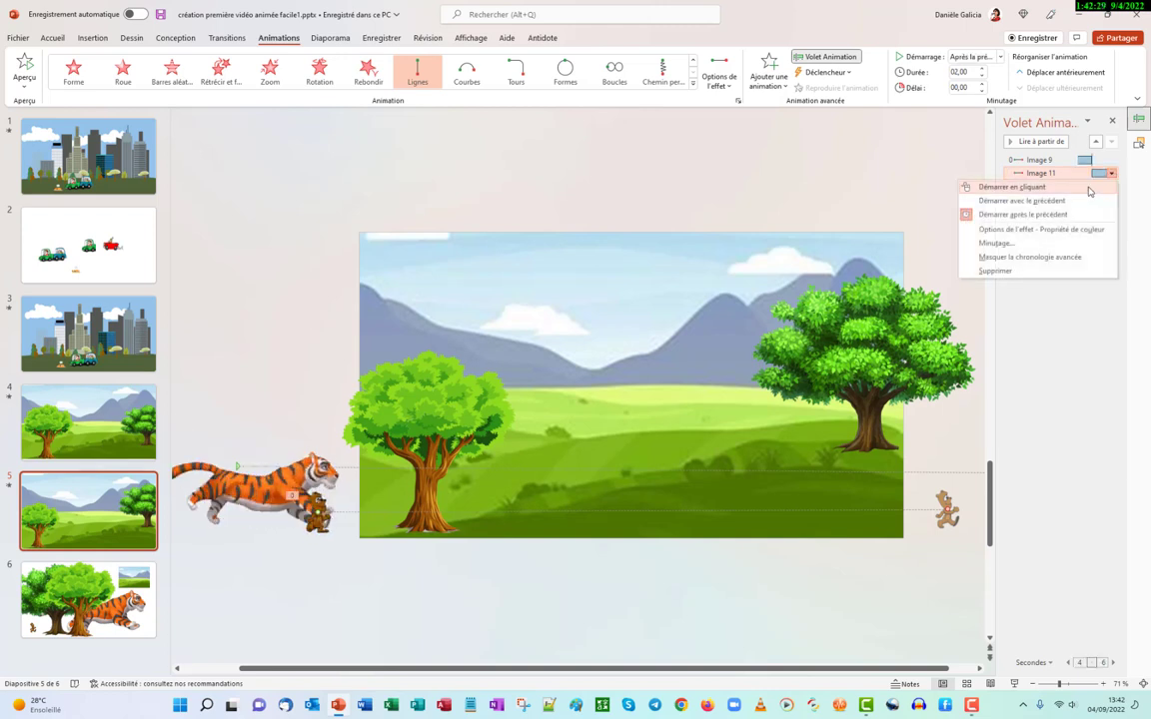
pyautogui.click(1026, 202)
pyautogui.click(1111, 176)
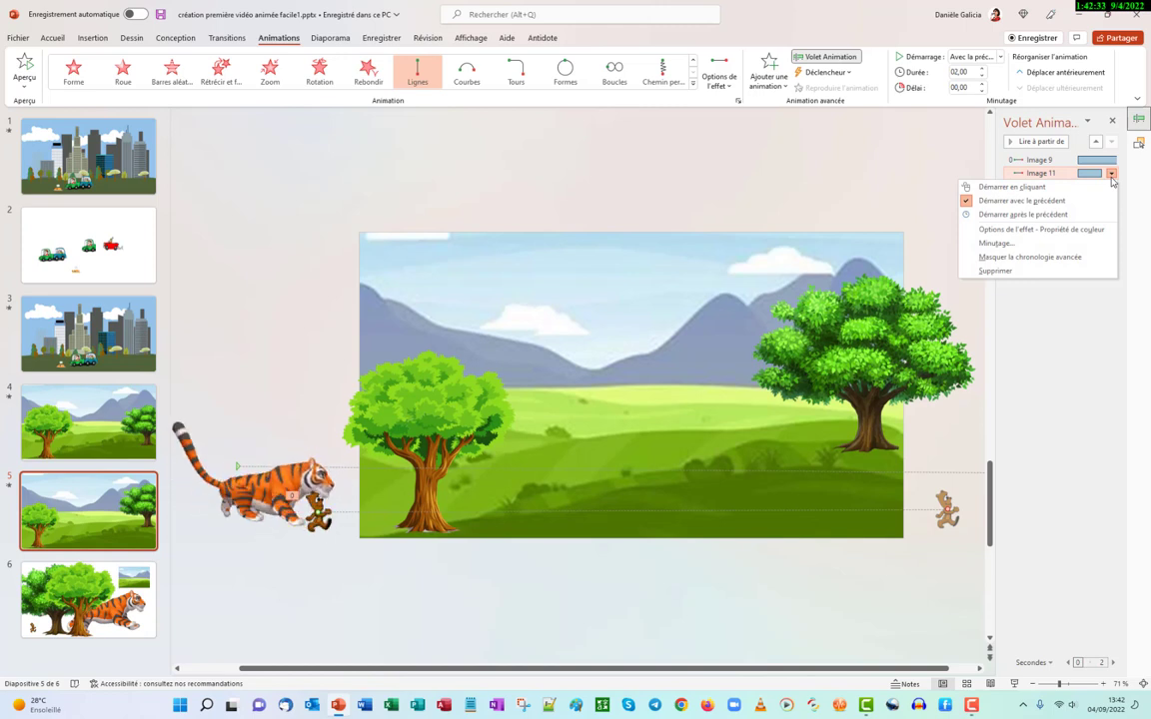
# Set the bear's smooth start to 0 s, delay to 2 and duration to 5 seconds
pyautogui.click(994, 229)
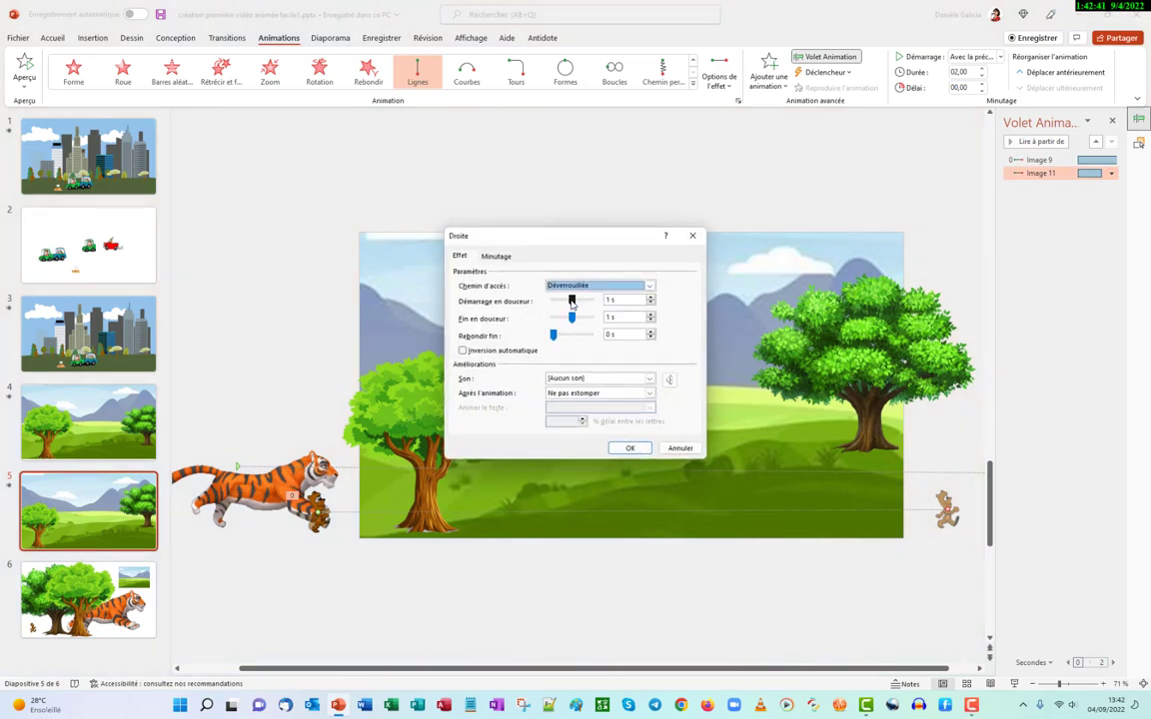
pyautogui.moveTo(572, 301)
pyautogui.mouseDown()
pyautogui.moveTo(548, 300)
pyautogui.moveTo(548, 321)
pyautogui.mouseUp()
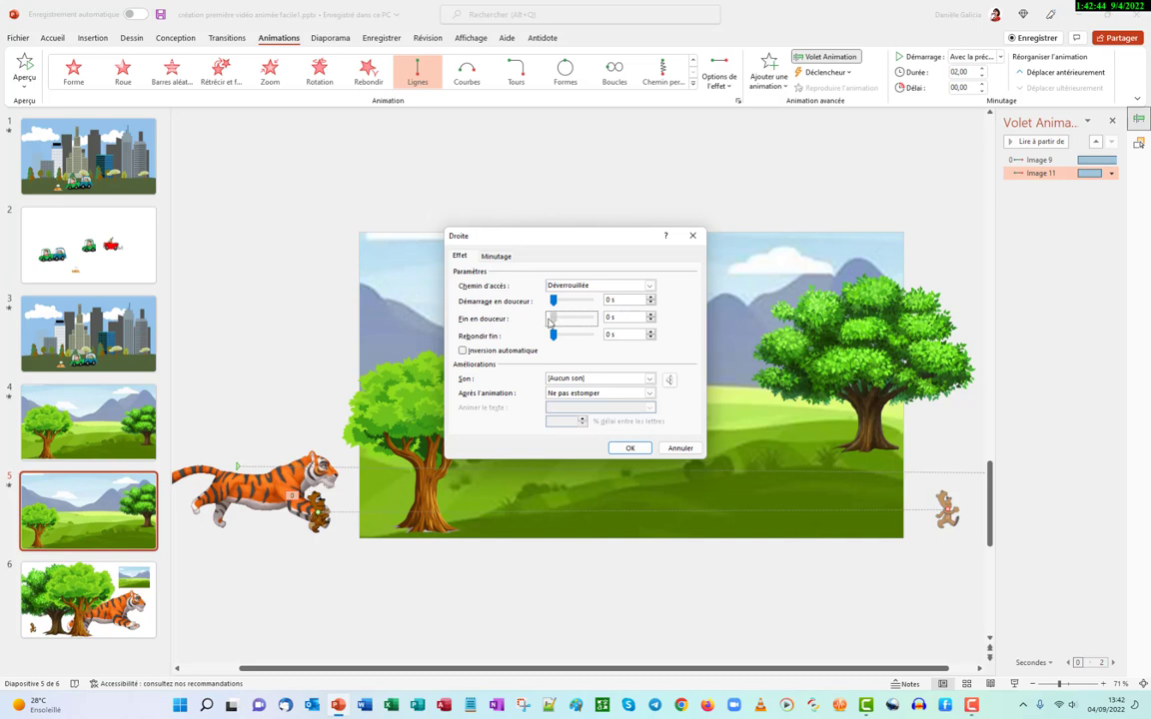
pyautogui.click(498, 257)
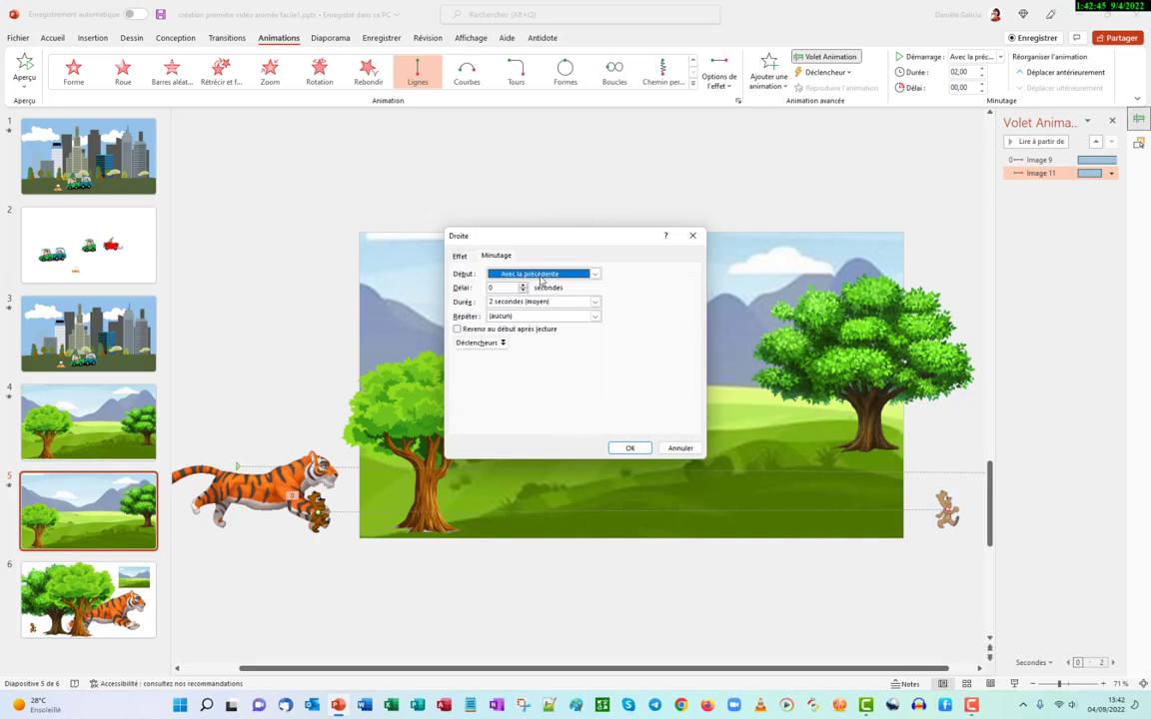
pyautogui.click(523, 286)
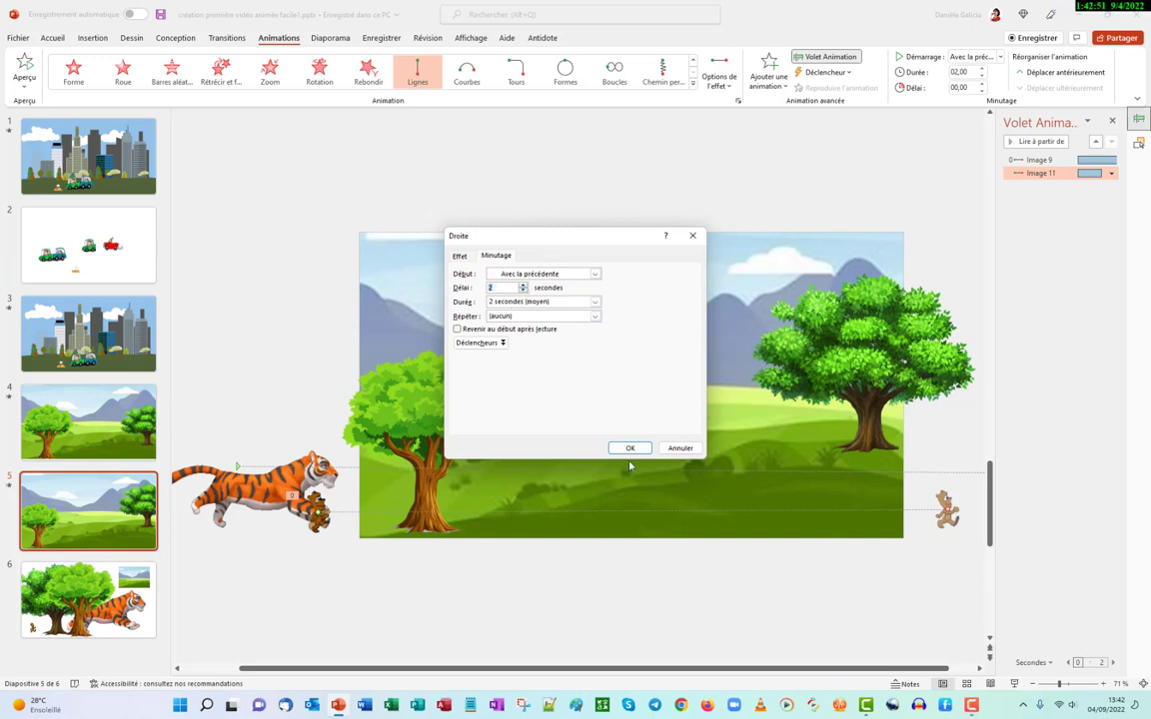
pyautogui.click(594, 303)
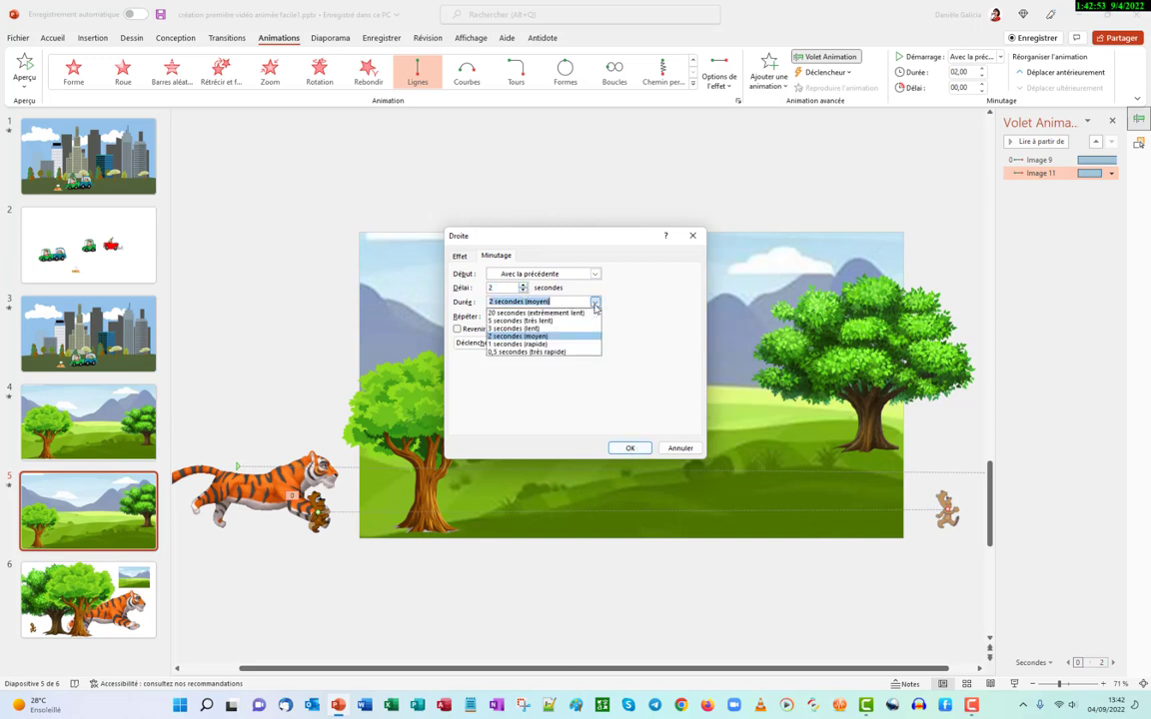
pyautogui.click(581, 321)
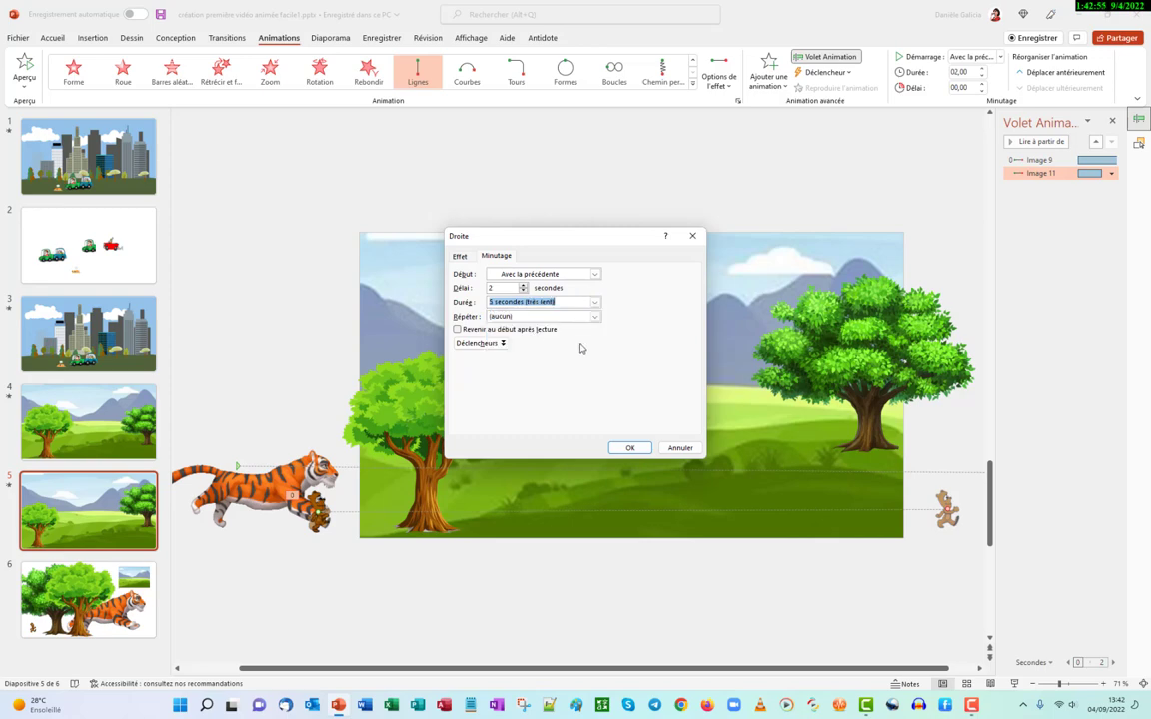
pyautogui.click(630, 449)
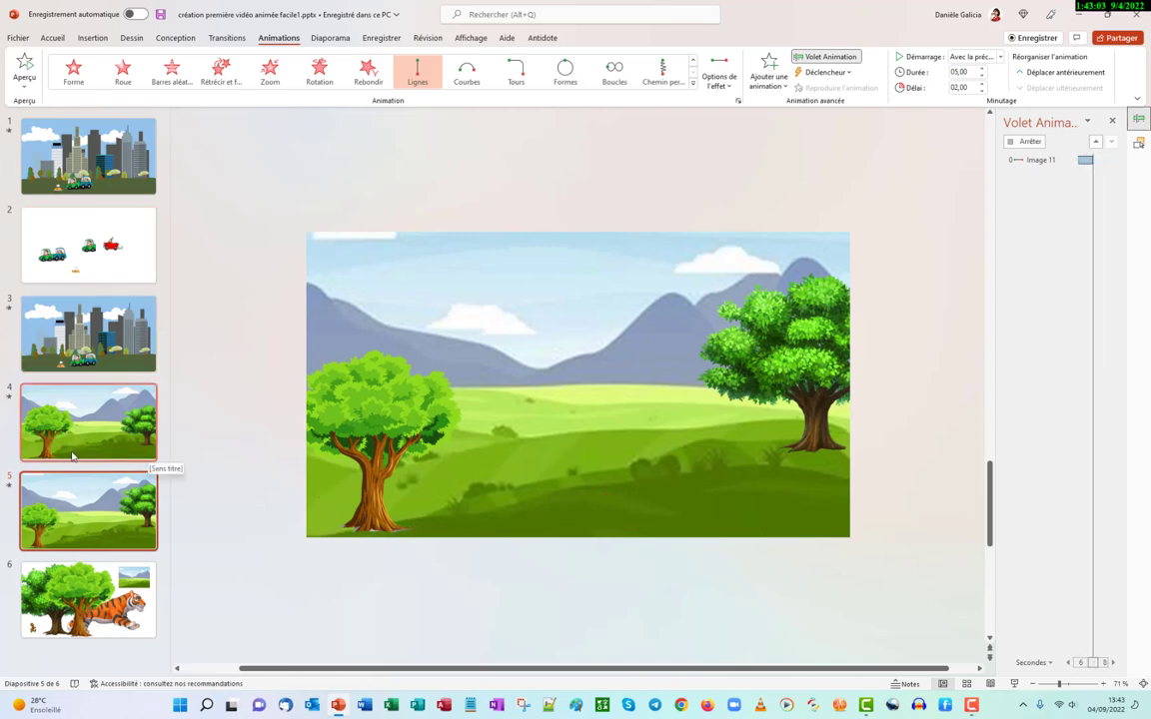
# Replay slide 5's animations to watch the tiger and bear cross the meadow
pyautogui.click(9, 485)
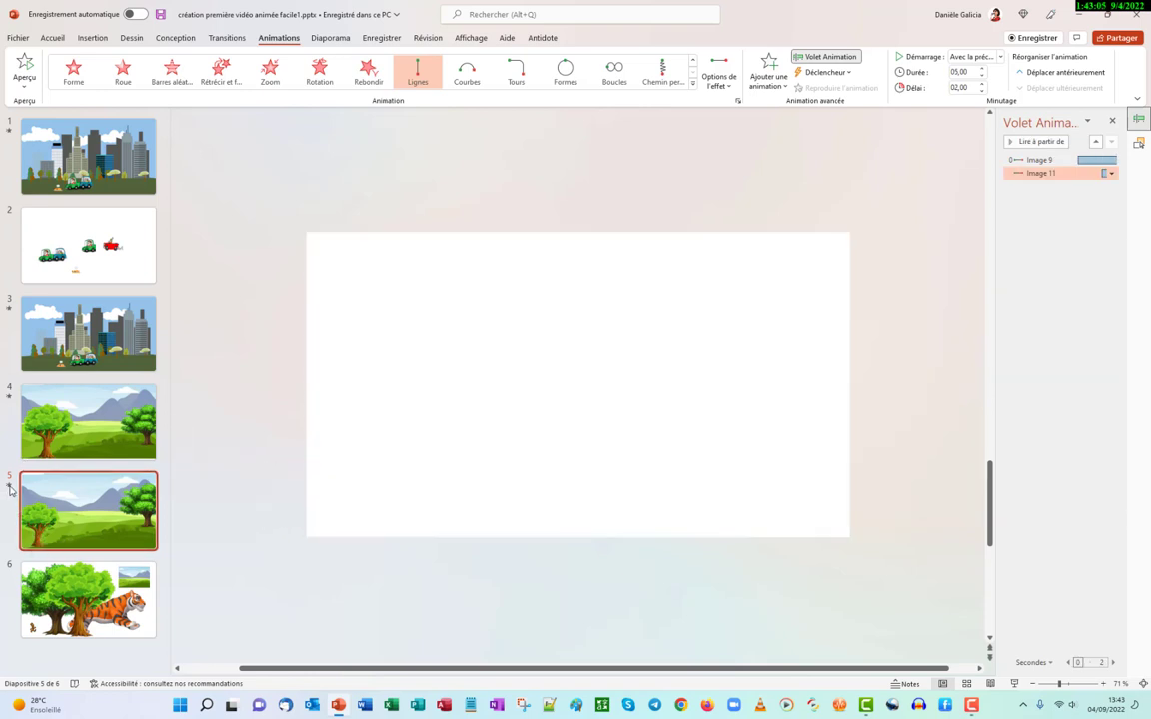